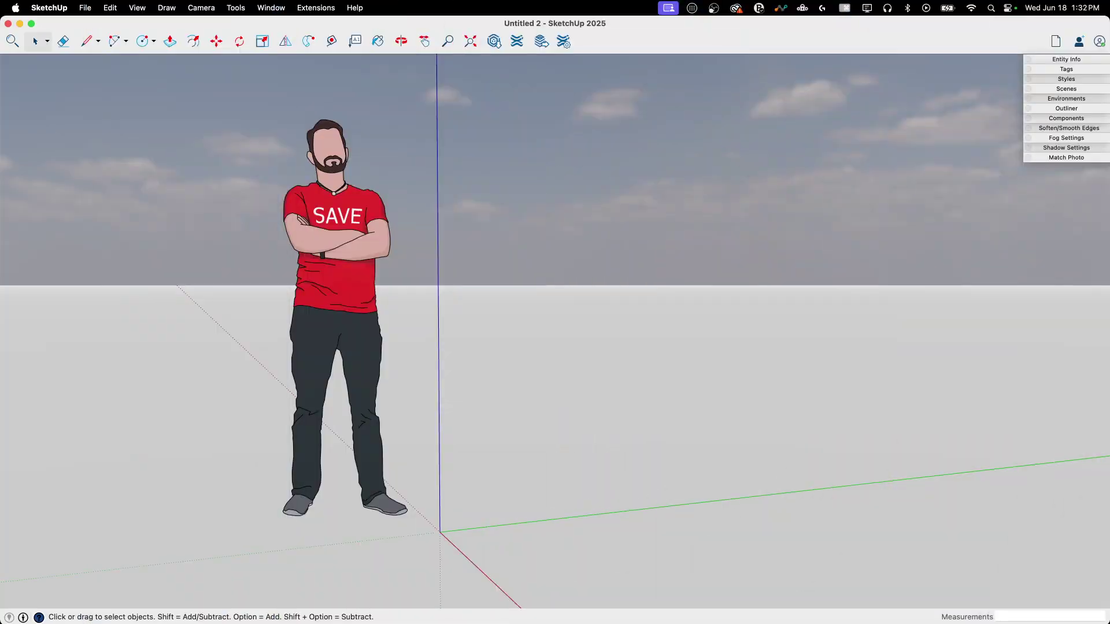
Zoom and orbit around the empty model and its default scale figure.
scroll(450, 429, down, 5)
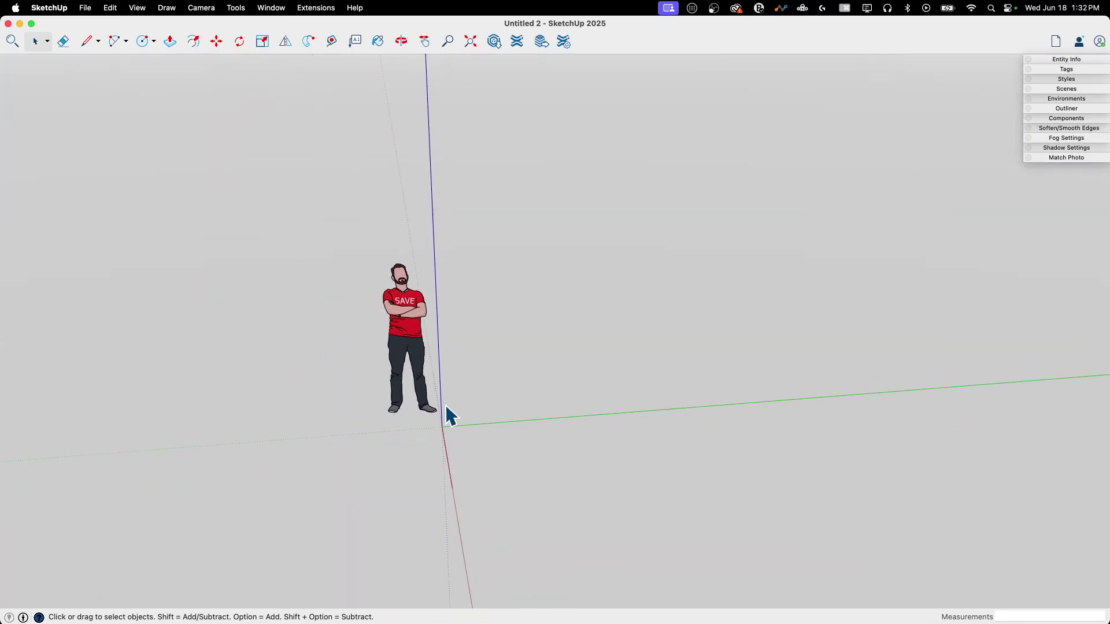
scroll(444, 404, up, 2)
scroll(412, 352, up, 2)
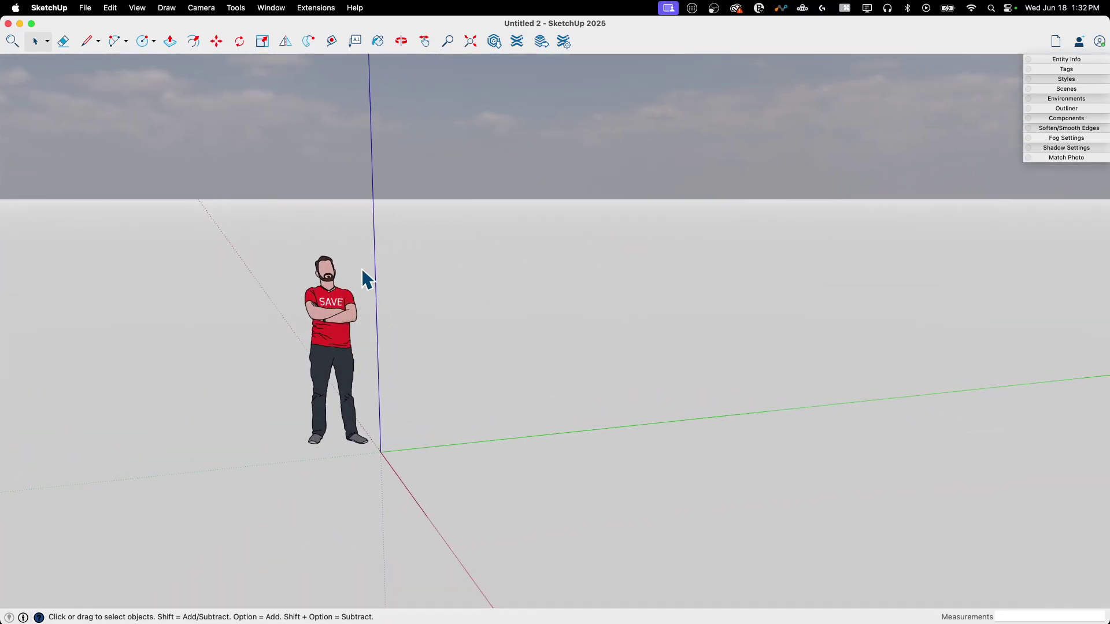
scroll(382, 320, up, 4)
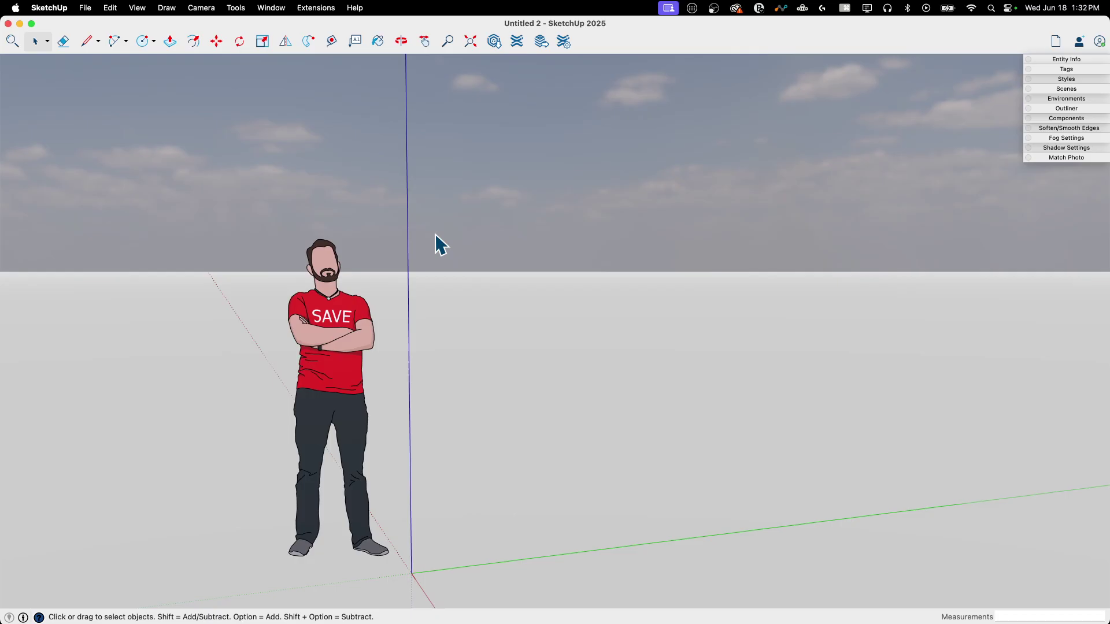
middle_drag(435, 234, 185, 54)
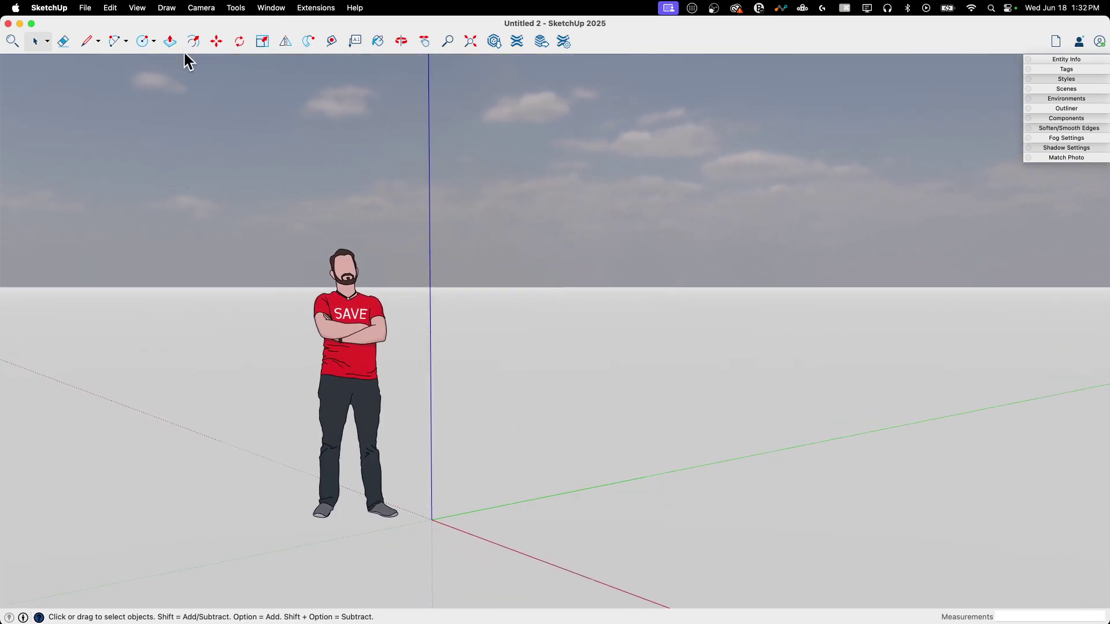
Open Add Location from the File menu and dismiss the satisfaction survey.
click(86, 10)
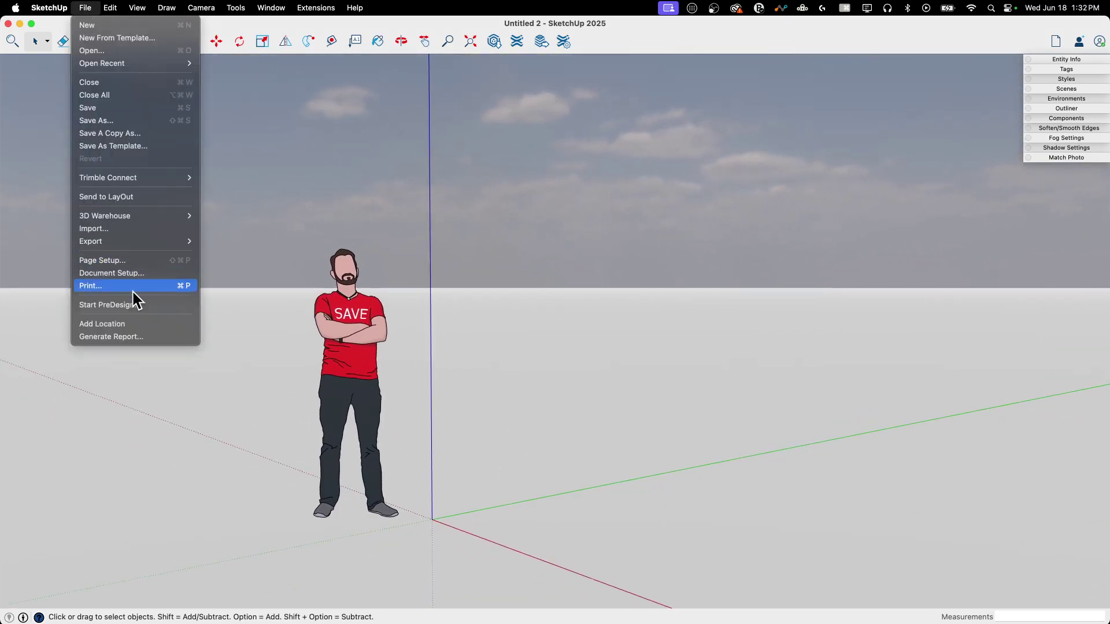
click(147, 323)
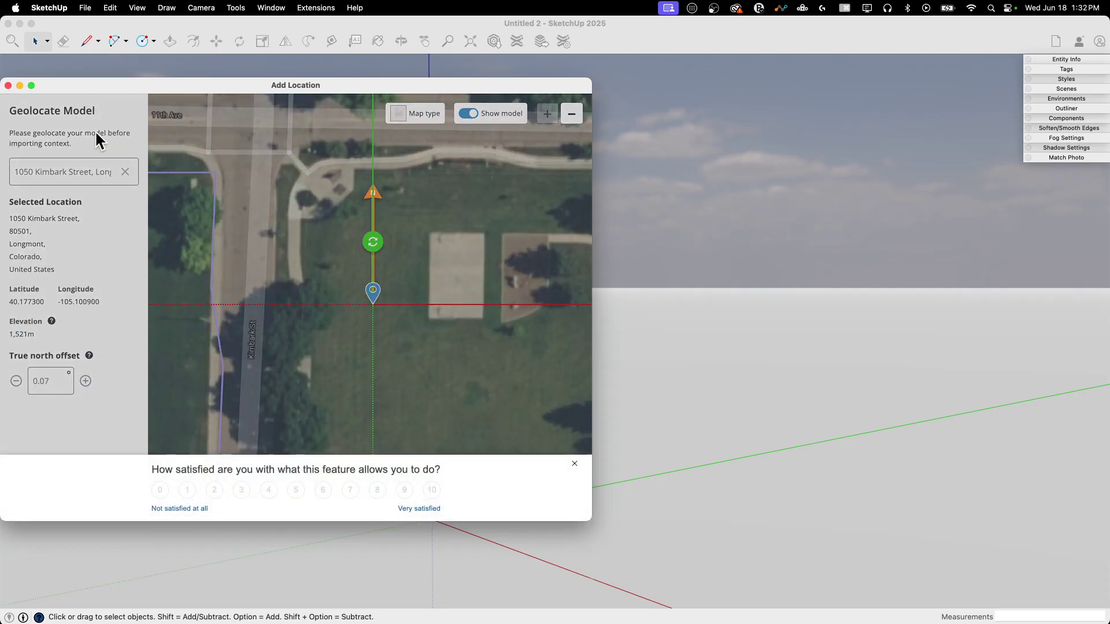
click(566, 470)
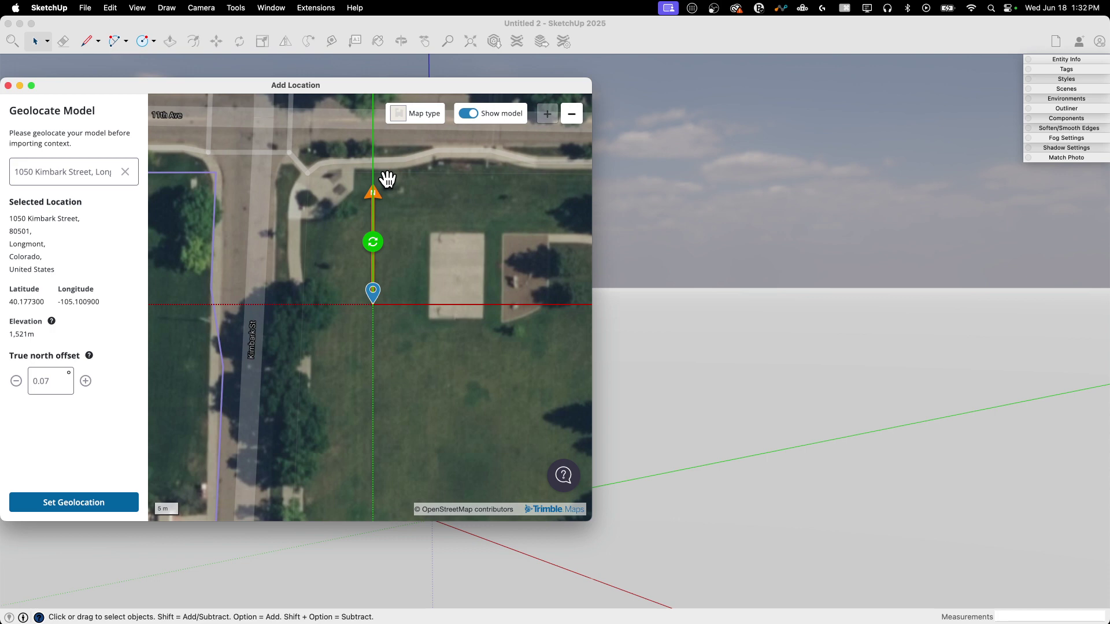
Place the origin on the Longmont park lawn on satellite imagery, north offset 0.07°.
click(406, 122)
click(404, 121)
mouse_move(380, 312)
mouse_down()
mouse_move(399, 307)
mouse_move(362, 265)
mouse_move(426, 329)
mouse_move(397, 308)
mouse_up()
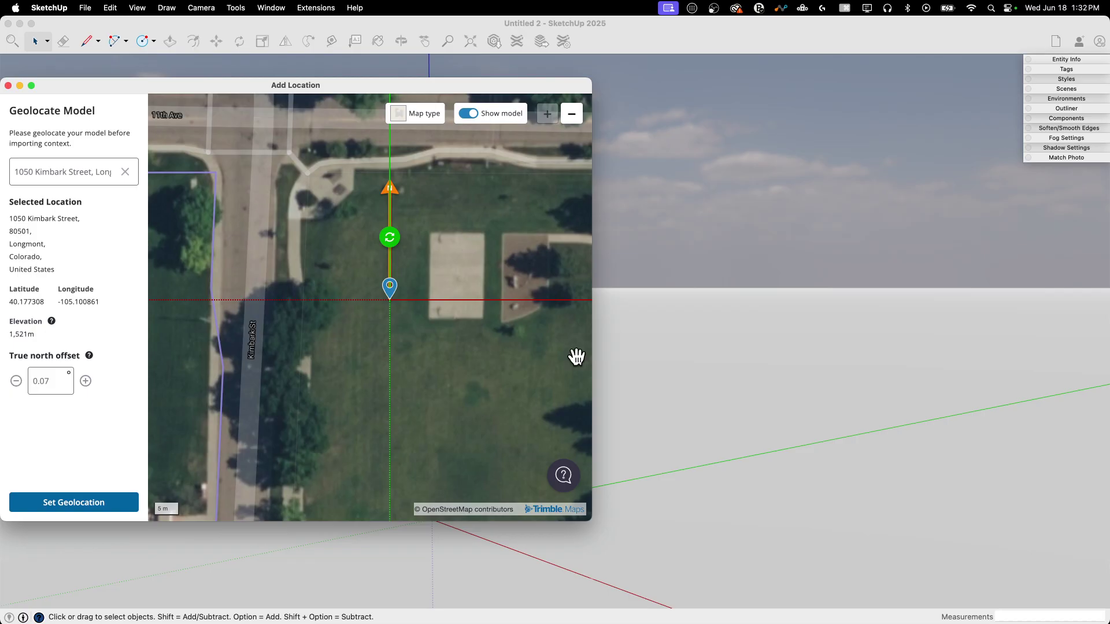
mouse_move(390, 238)
mouse_down()
mouse_move(419, 255)
mouse_move(431, 376)
mouse_move(344, 341)
mouse_move(440, 245)
mouse_move(362, 242)
mouse_move(488, 389)
mouse_move(405, 237)
mouse_move(390, 235)
mouse_up()
drag(389, 237, 389, 187)
Set the Longmont geolocation and leave the map orientation at Up: Green Axis.
click(98, 506)
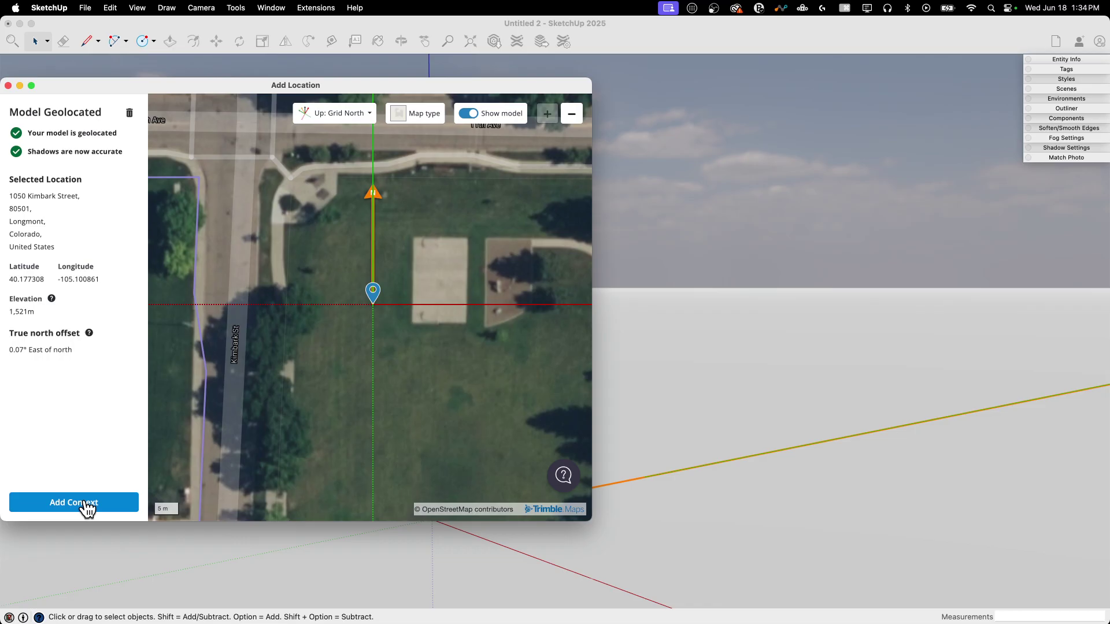
click(370, 124)
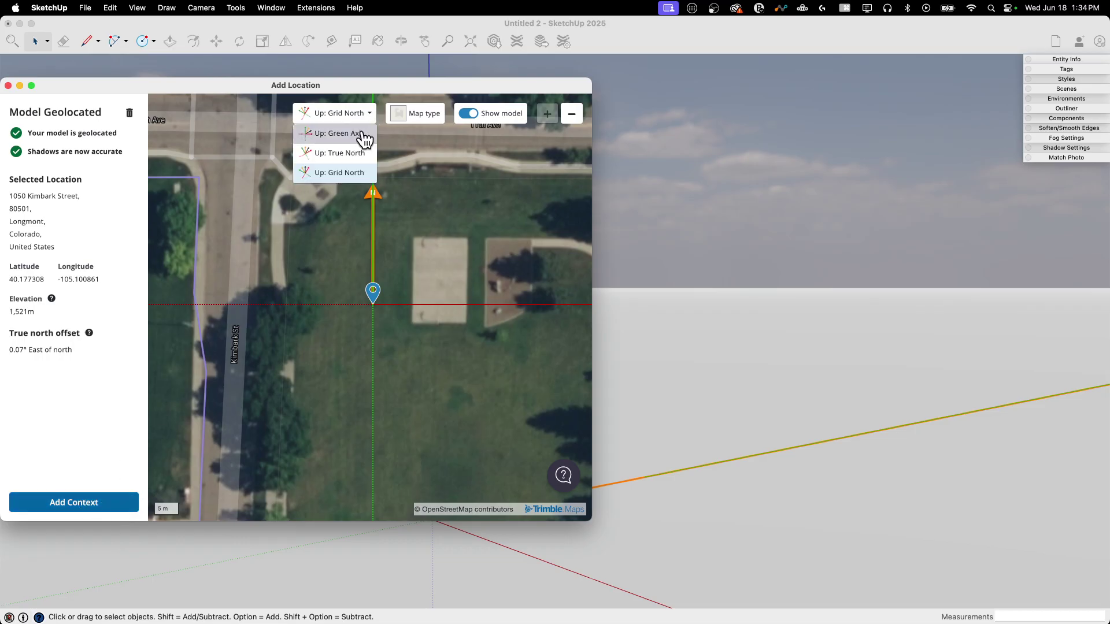
click(362, 138)
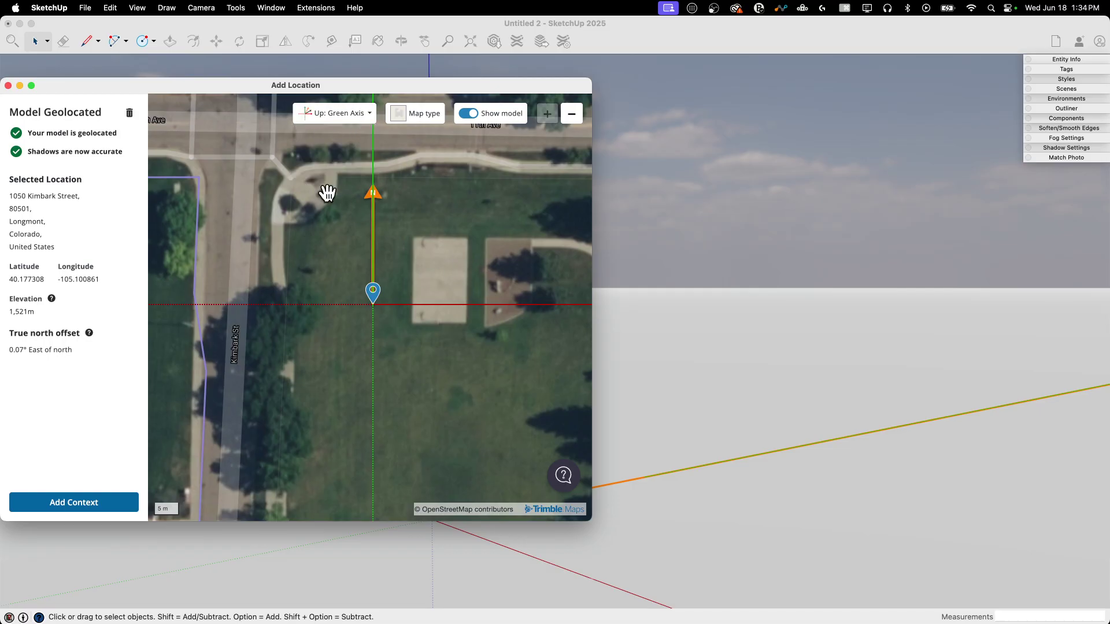
click(366, 115)
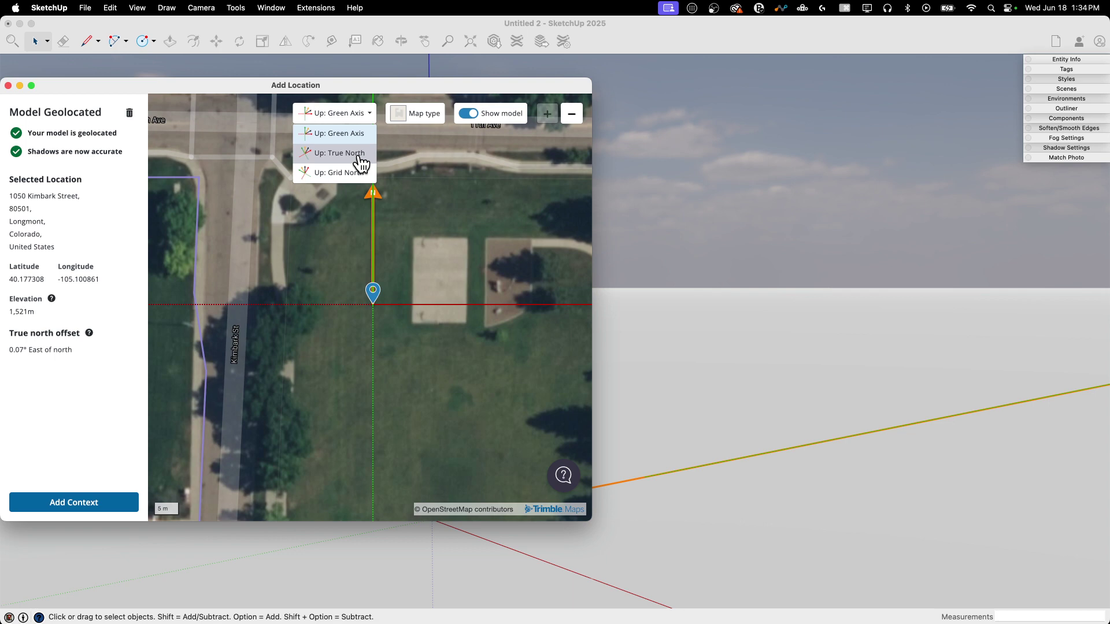
click(358, 153)
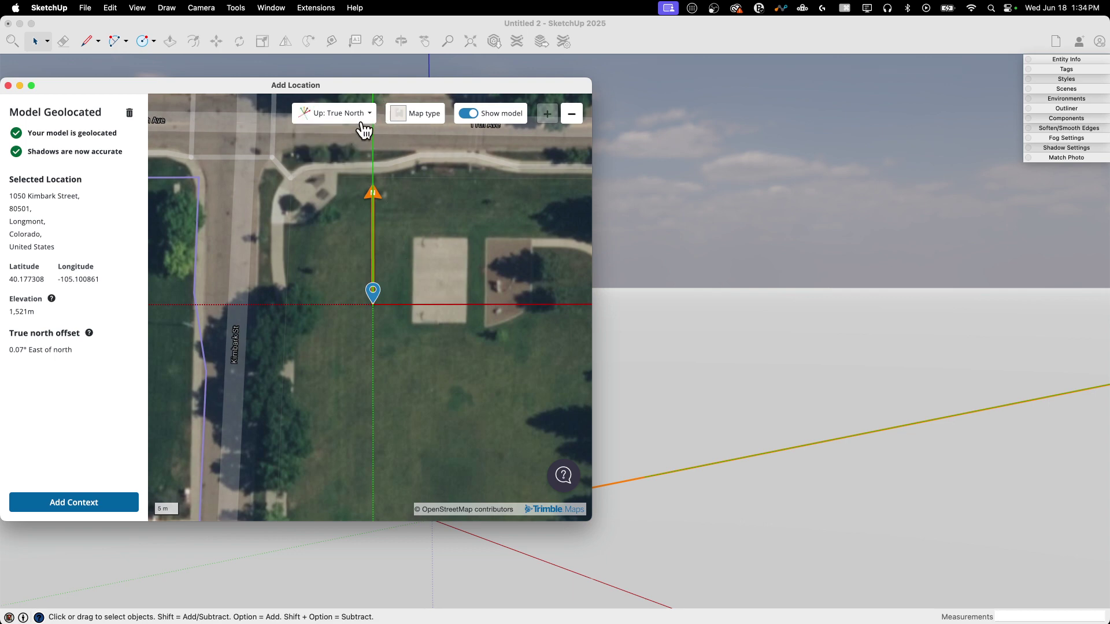
click(372, 116)
click(354, 147)
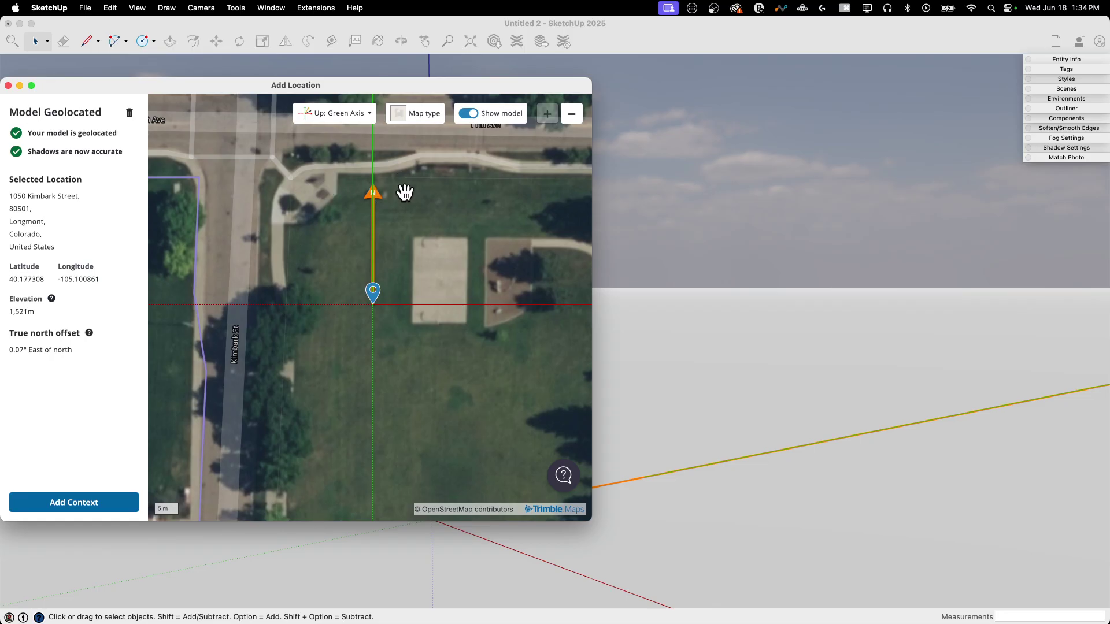
click(339, 117)
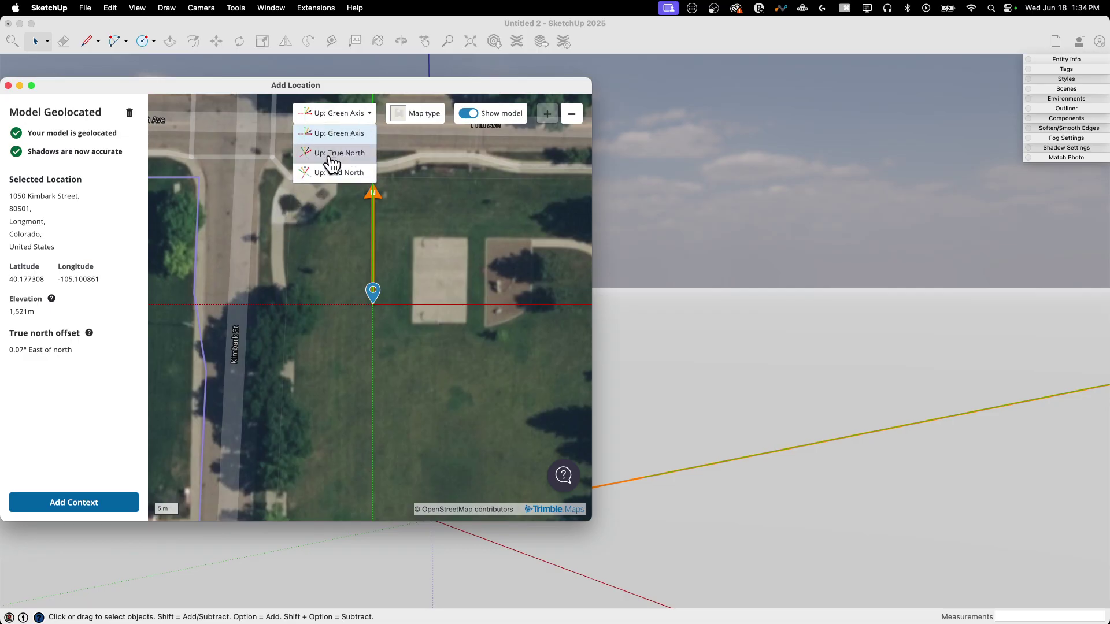
click(312, 231)
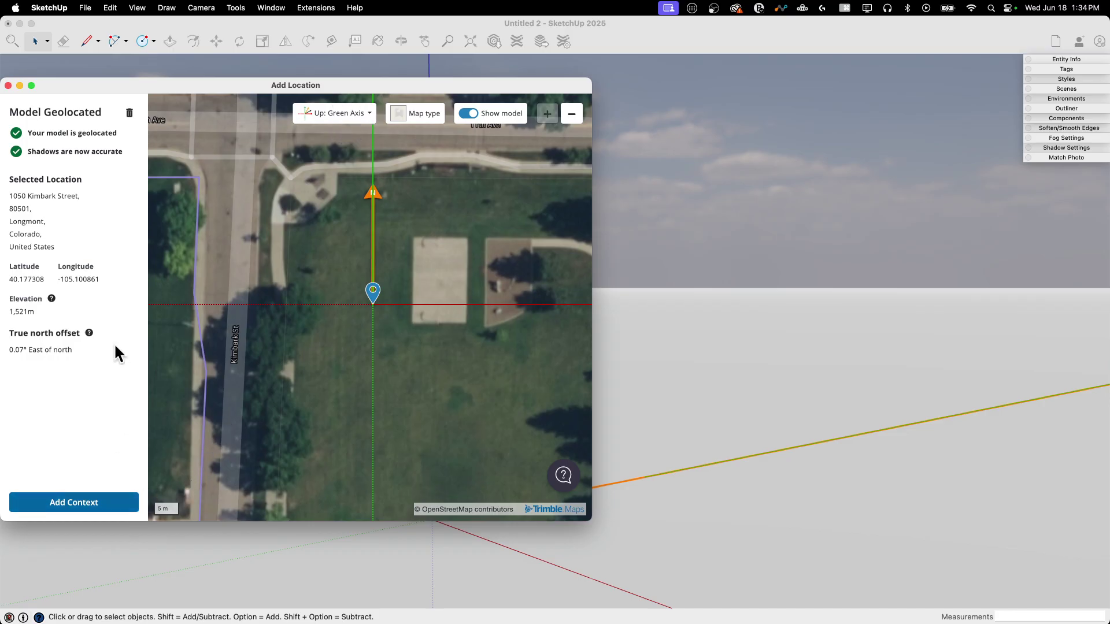
Start Add Context and enlarge the import rectangle to fit the park.
click(106, 504)
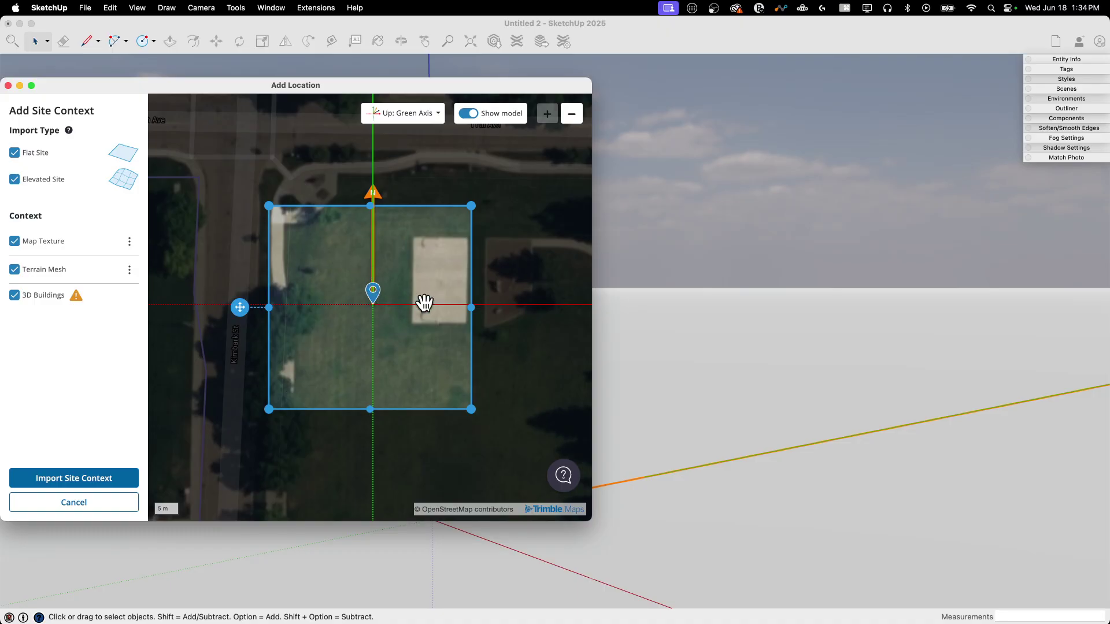
scroll(450, 301, down, 3)
scroll(469, 307, down, 2)
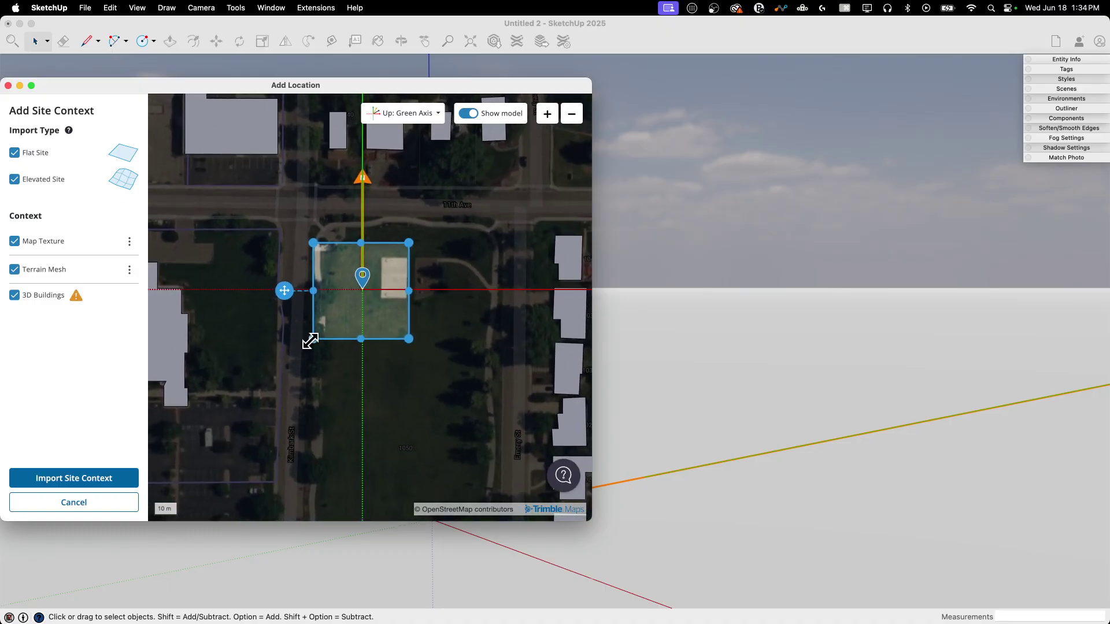
drag(310, 341, 233, 387)
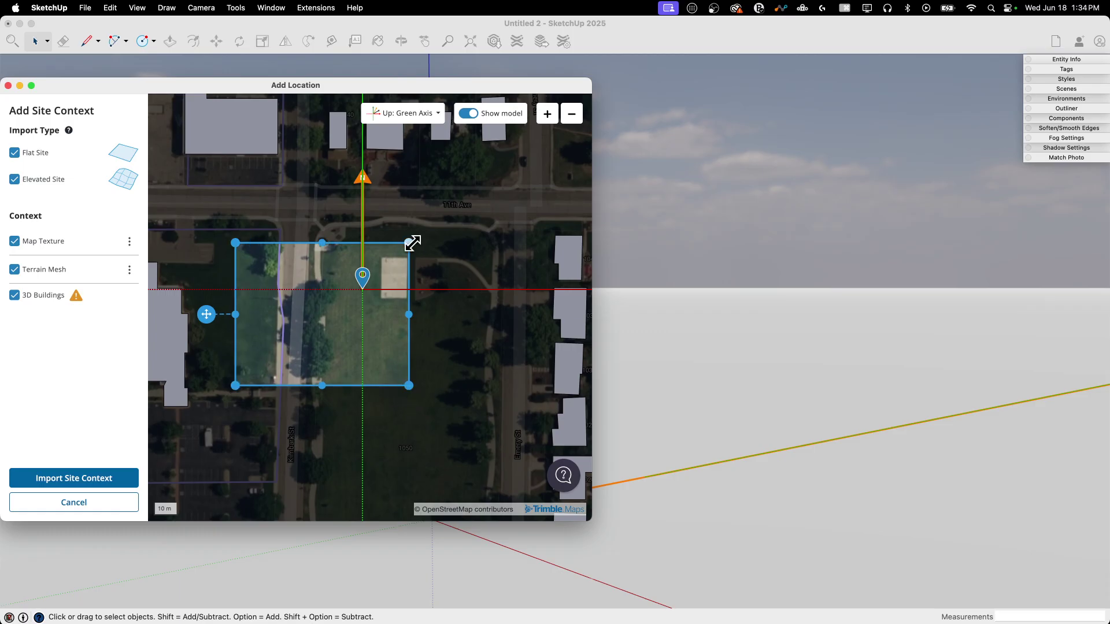
drag(409, 243, 545, 177)
drag(543, 386, 515, 459)
scroll(445, 289, down, 2)
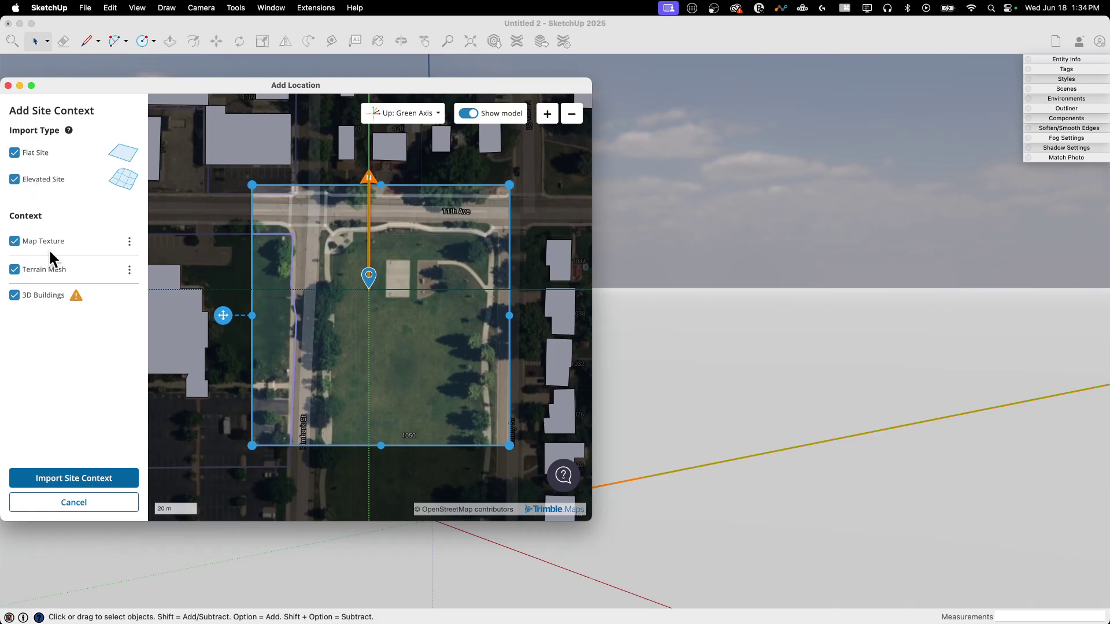
Uncheck Elevated Site so a flat site with map texture and 3D buildings imports.
click(15, 180)
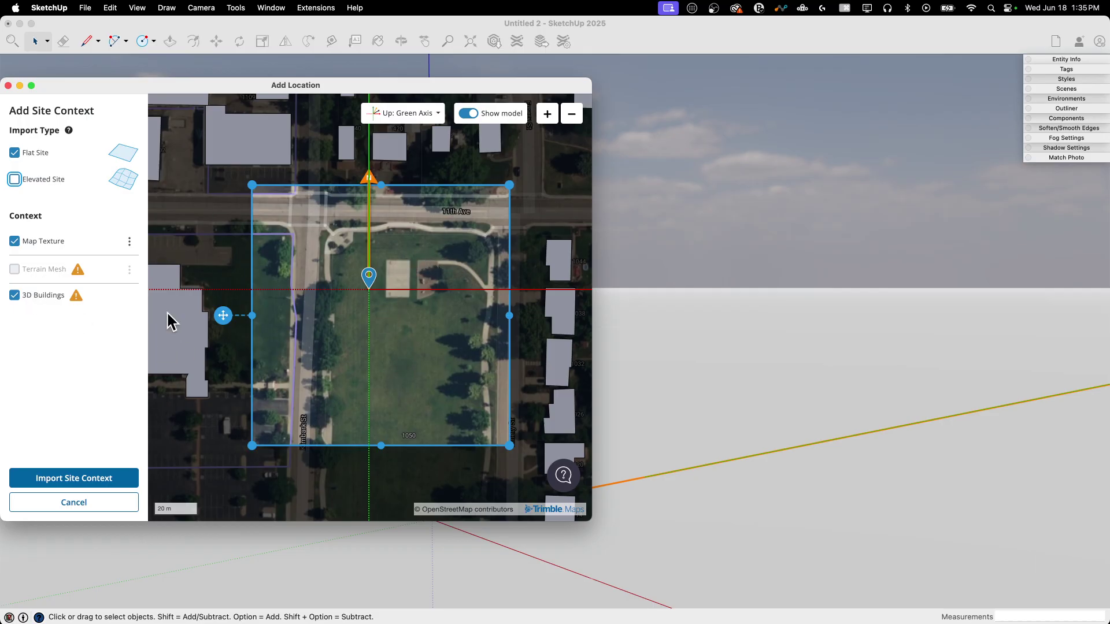
scroll(408, 330, down, 3)
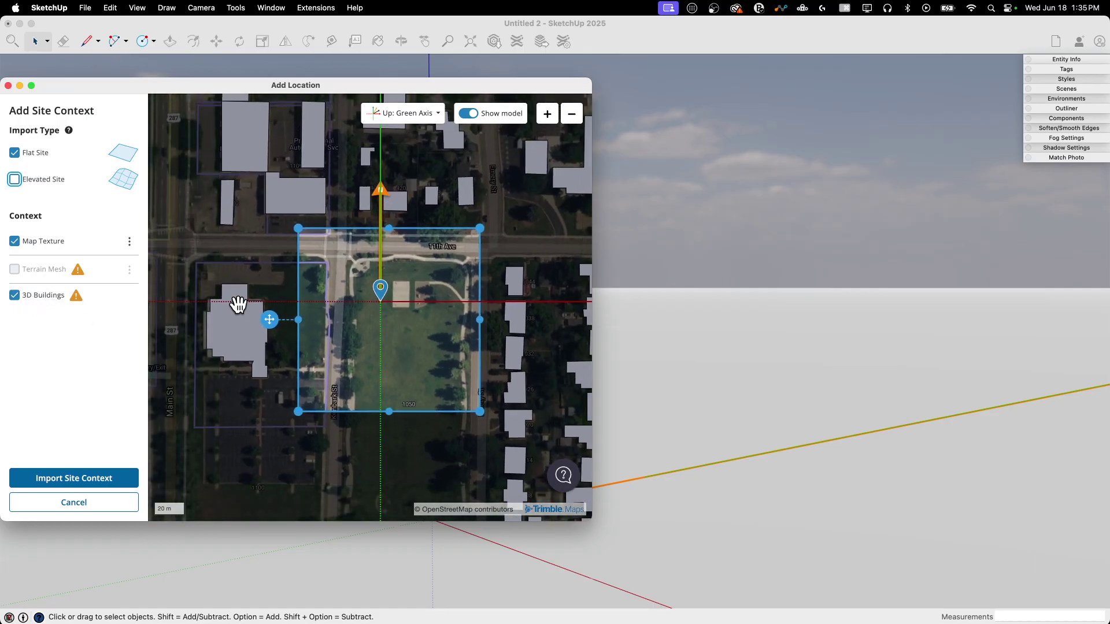
scroll(238, 304, down, 4)
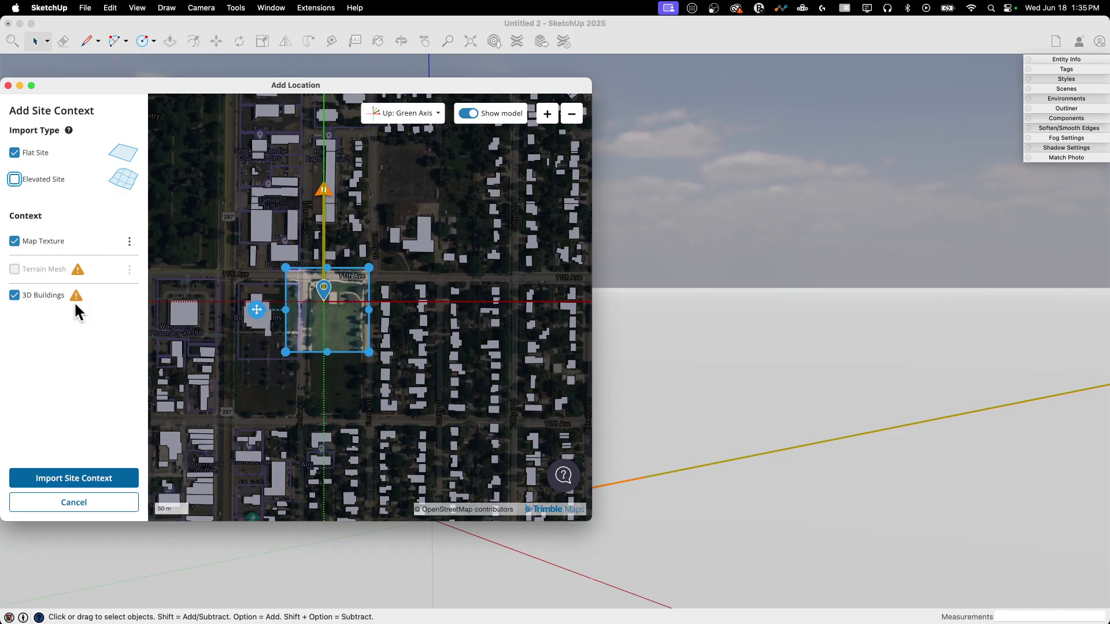
Extend the import area north over the block past 11th Ave and widen it east.
mouse_move(76, 300)
mouse_move(80, 279)
drag(370, 272, 444, 188)
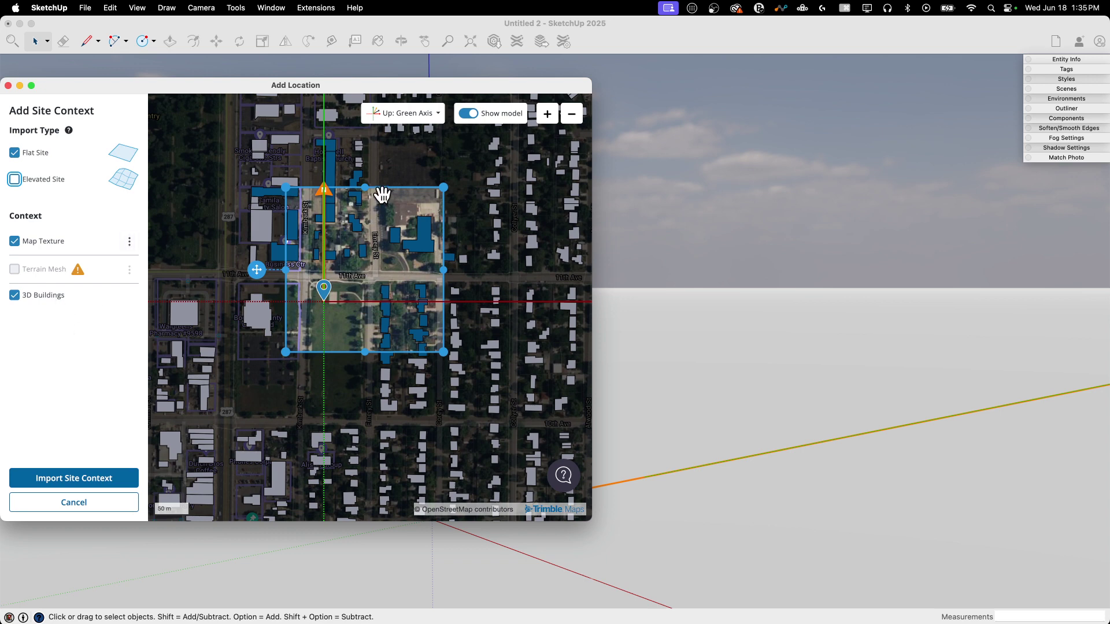
drag(365, 187, 365, 134)
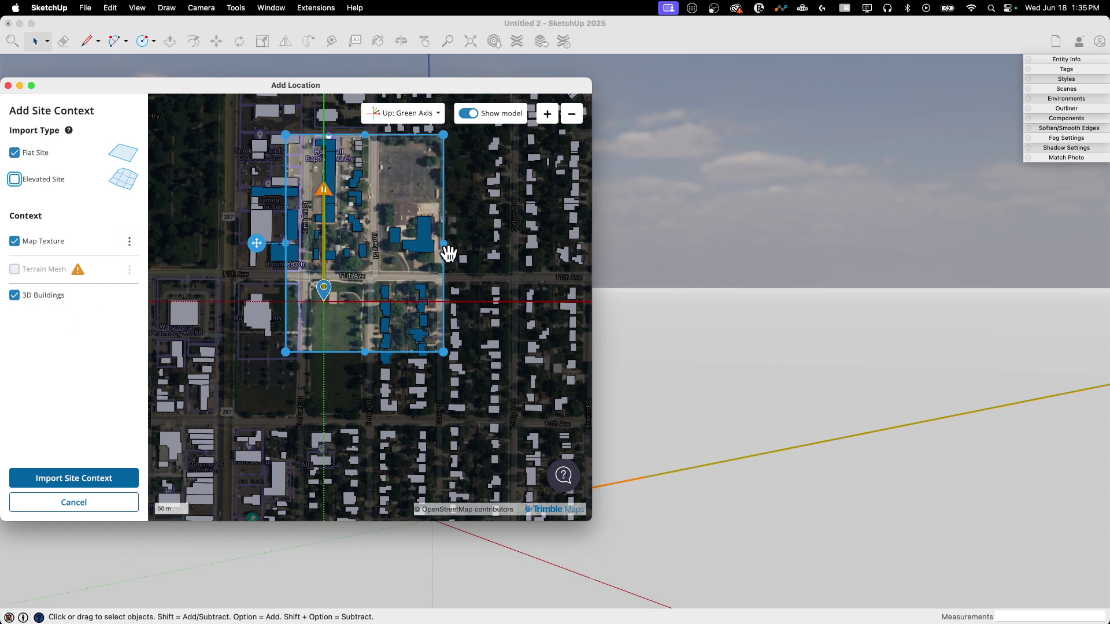
drag(444, 244, 473, 244)
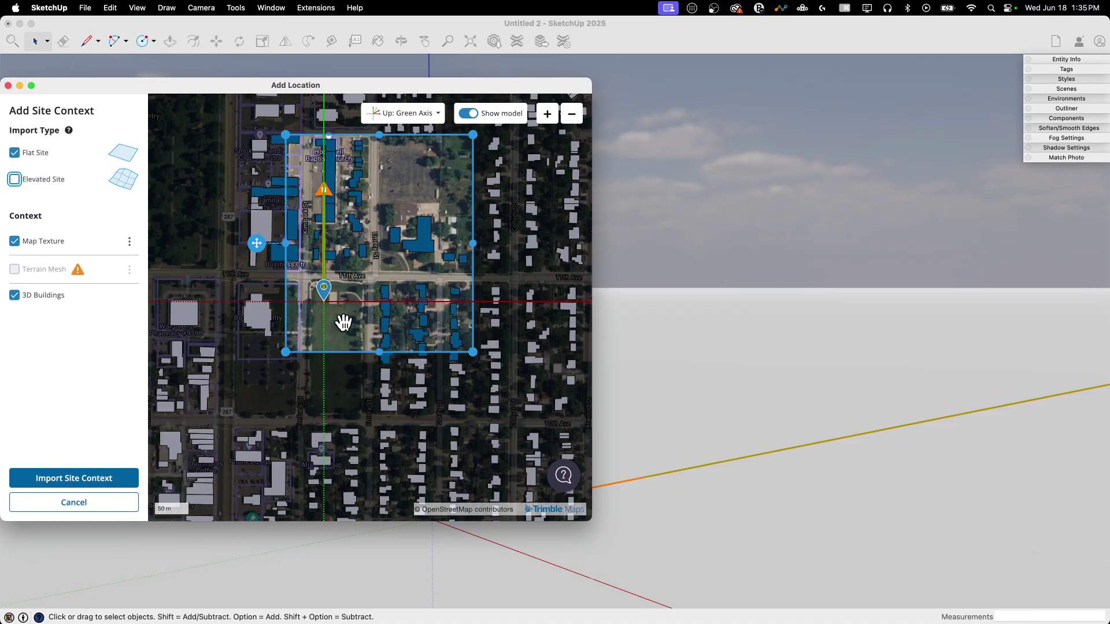
click(82, 486)
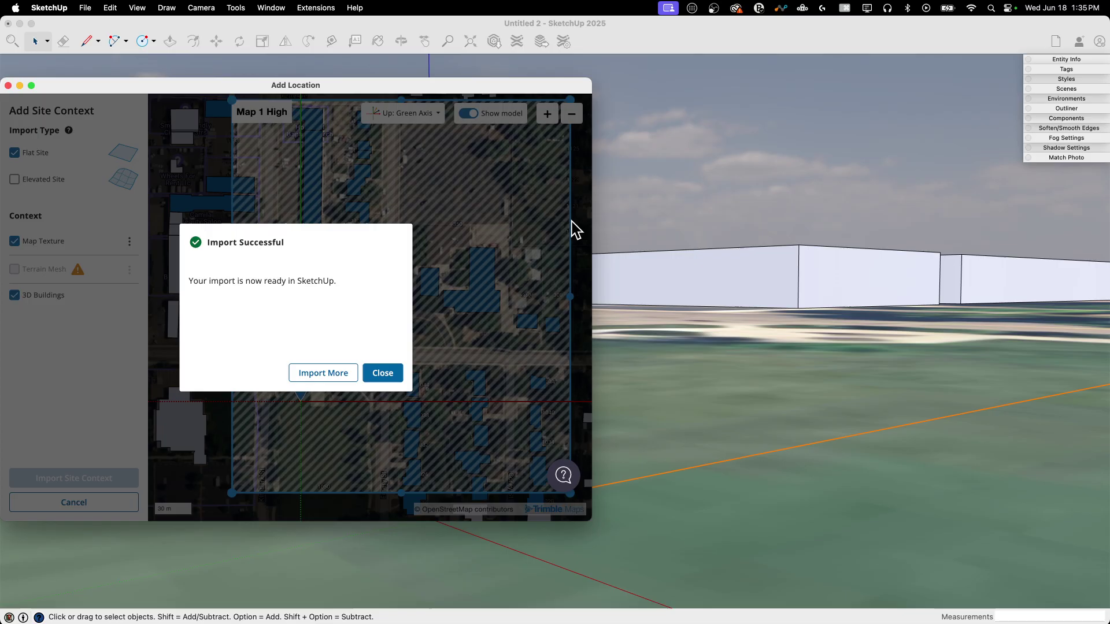
click(600, 241)
middle_drag(604, 235, 505, 426)
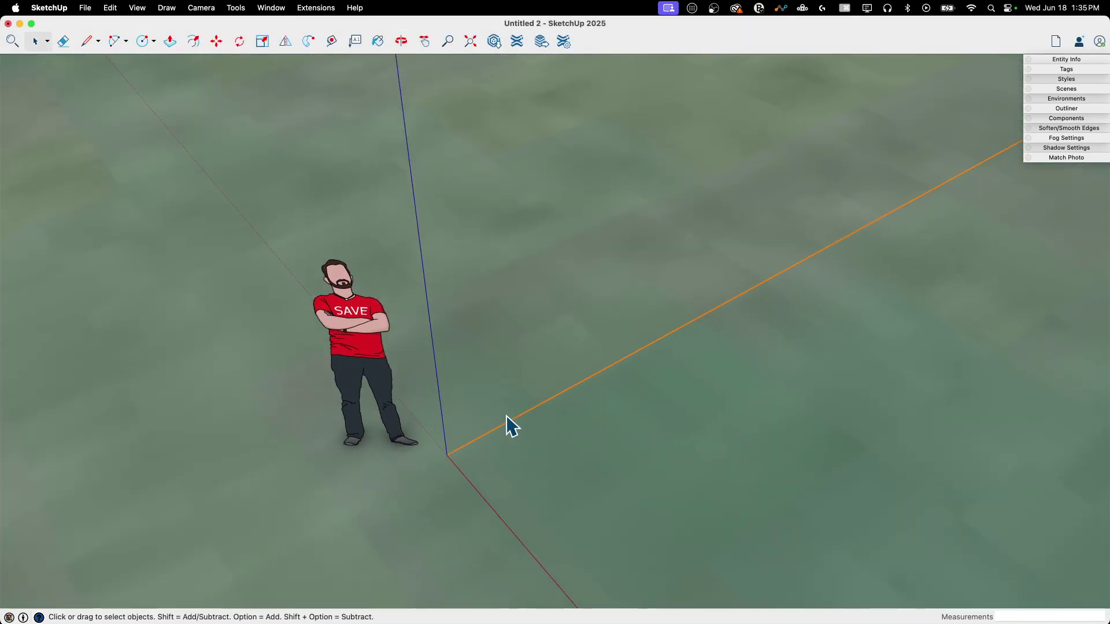
scroll(506, 419, up, 5)
scroll(508, 421, down, 10)
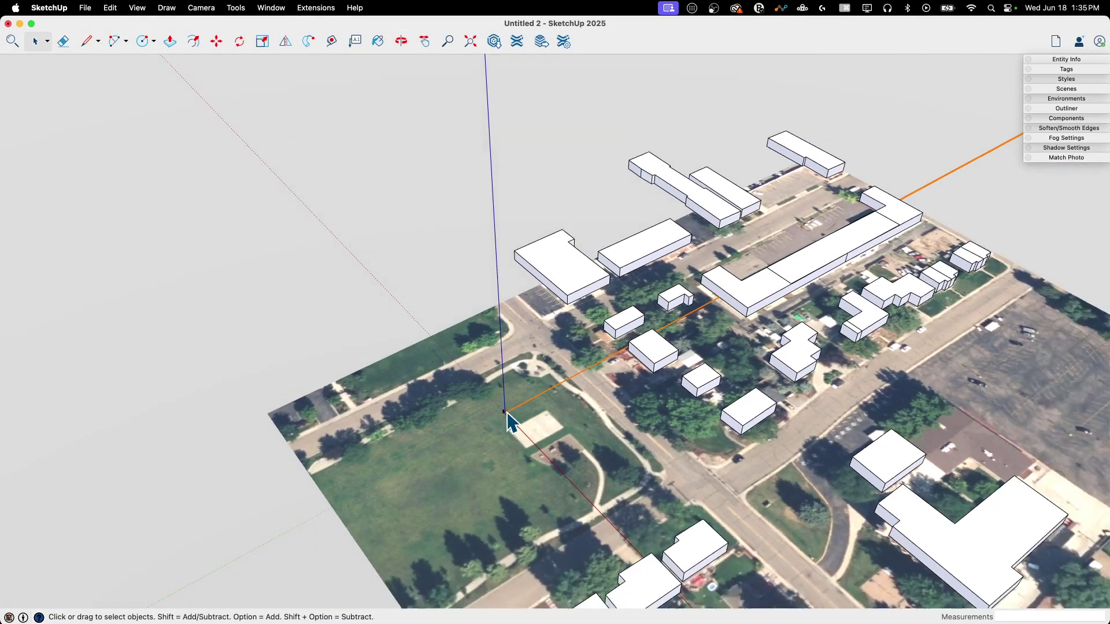
middle_drag(399, 382, 909, 347)
scroll(572, 578, up, 5)
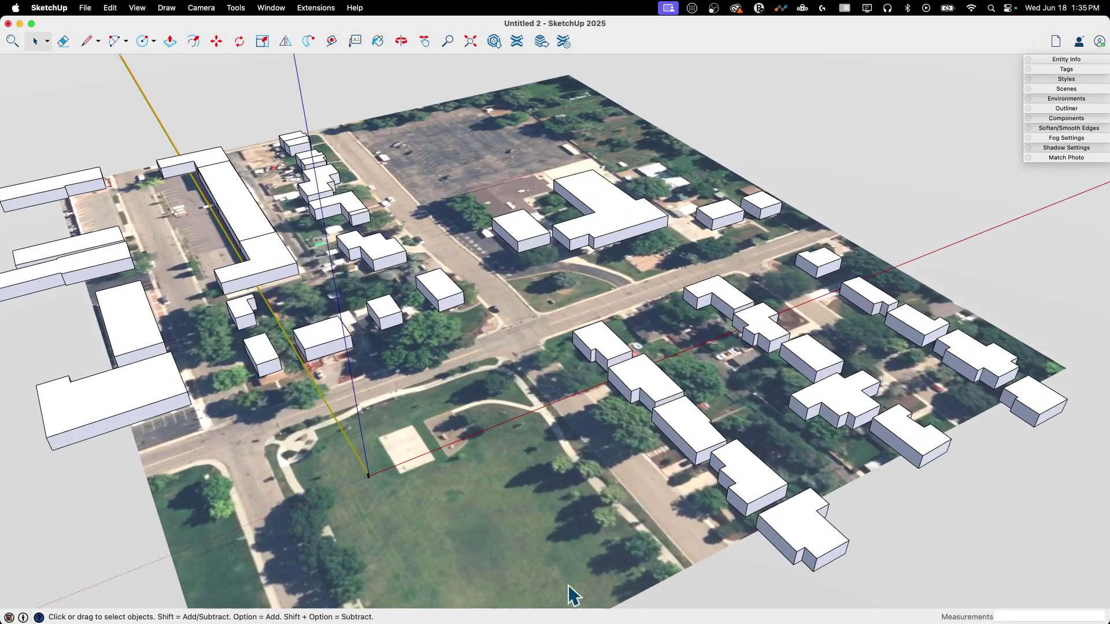
scroll(504, 473, down, 3)
key(super+a)
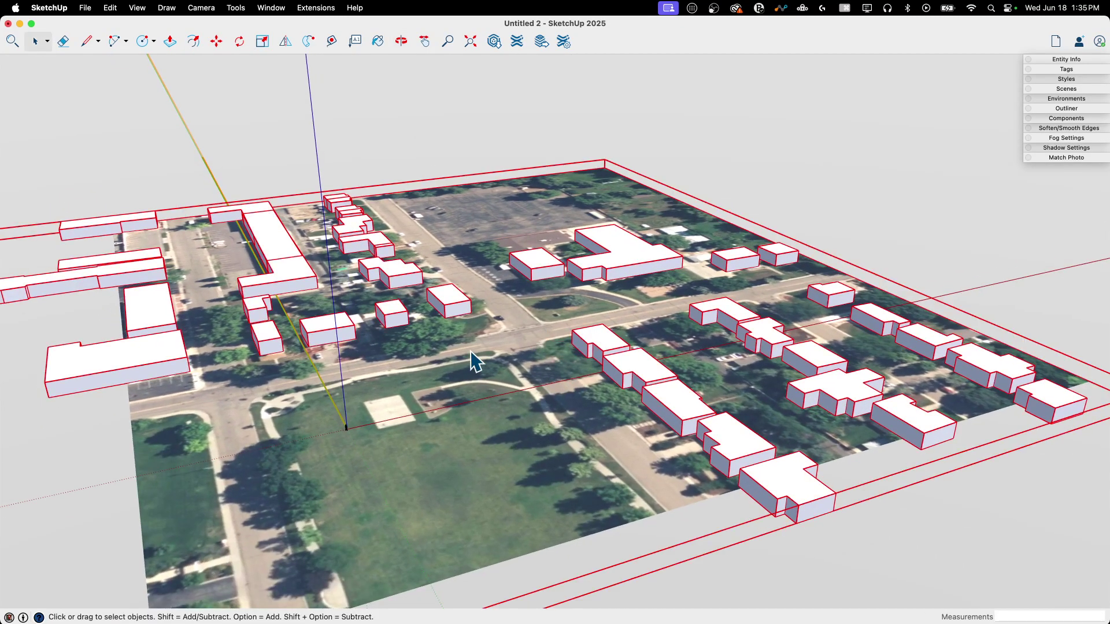
middle_drag(426, 428, 271, 424)
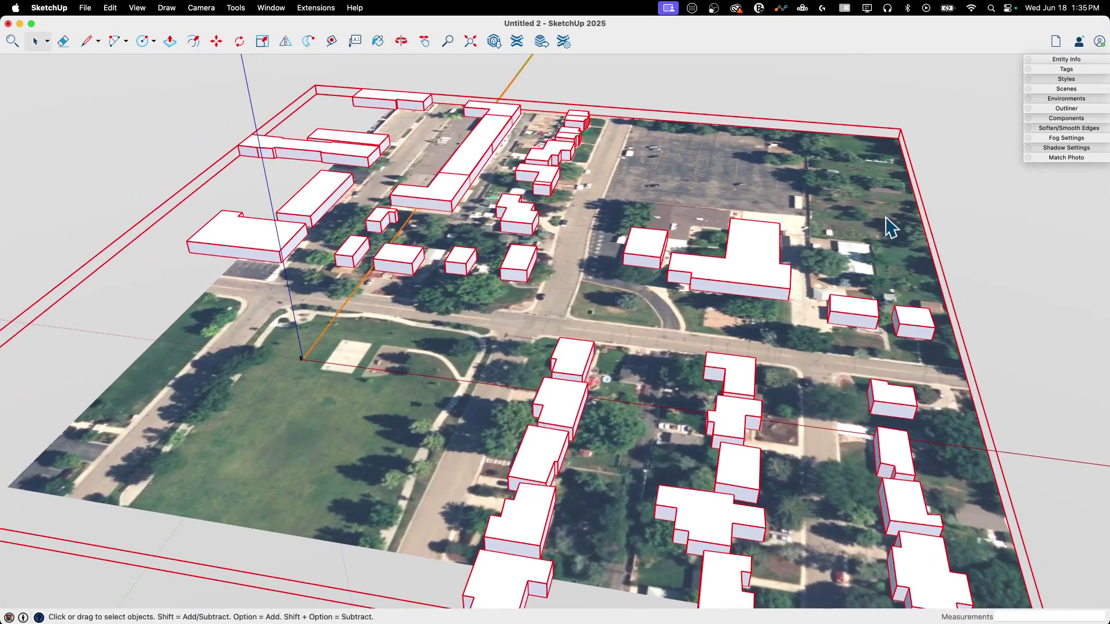
middle_drag(375, 324, 486, 372)
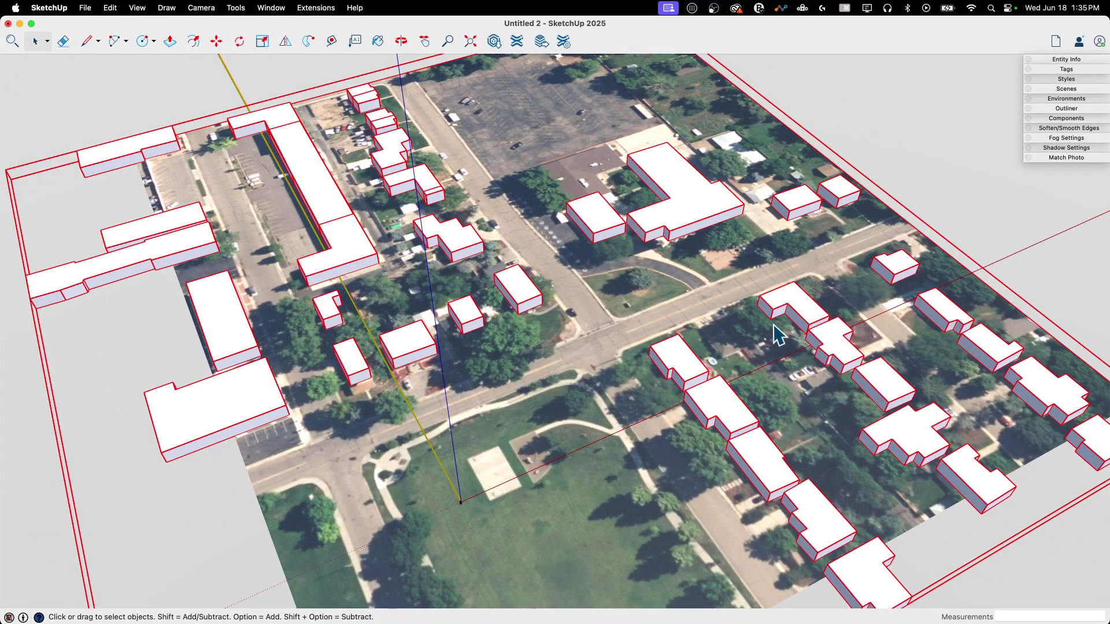
scroll(272, 421, down, 3)
scroll(312, 417, up, 4)
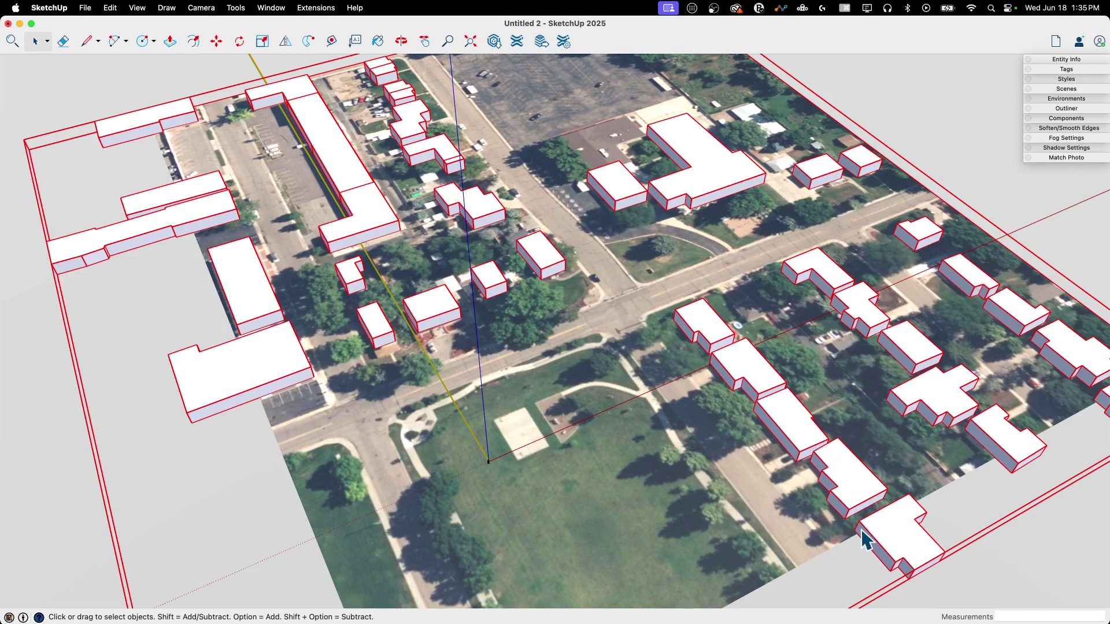
scroll(693, 416, down, 2)
middle_drag(319, 347, 531, 409)
middle_drag(425, 378, 629, 503)
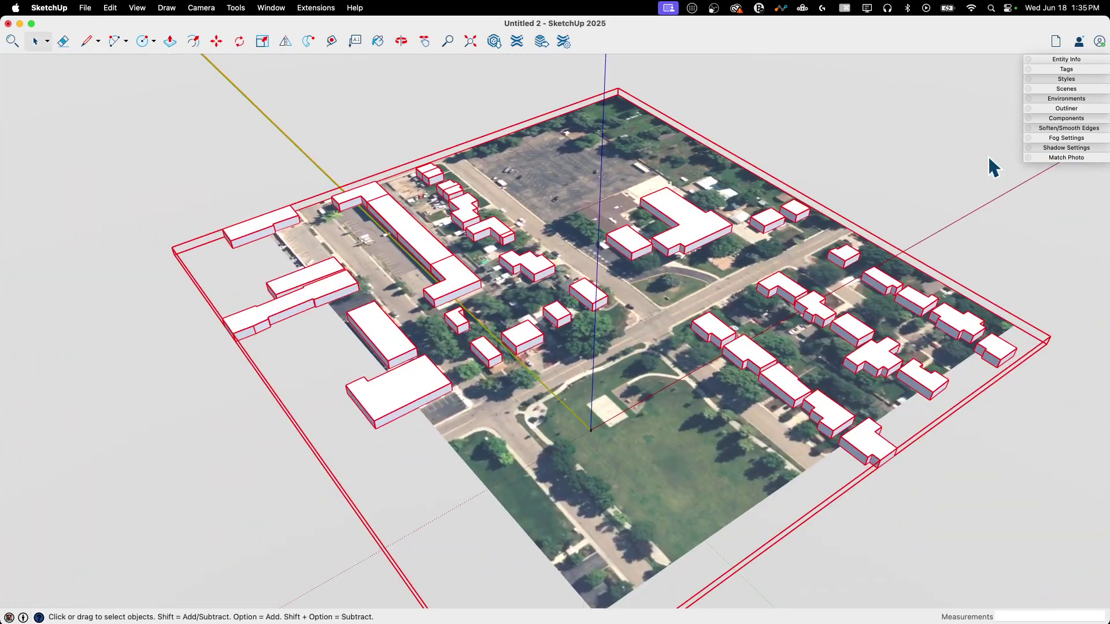
Expand Geolocation Content and Flat Site in Tags, and toggle Map Texture off and on.
click(1066, 69)
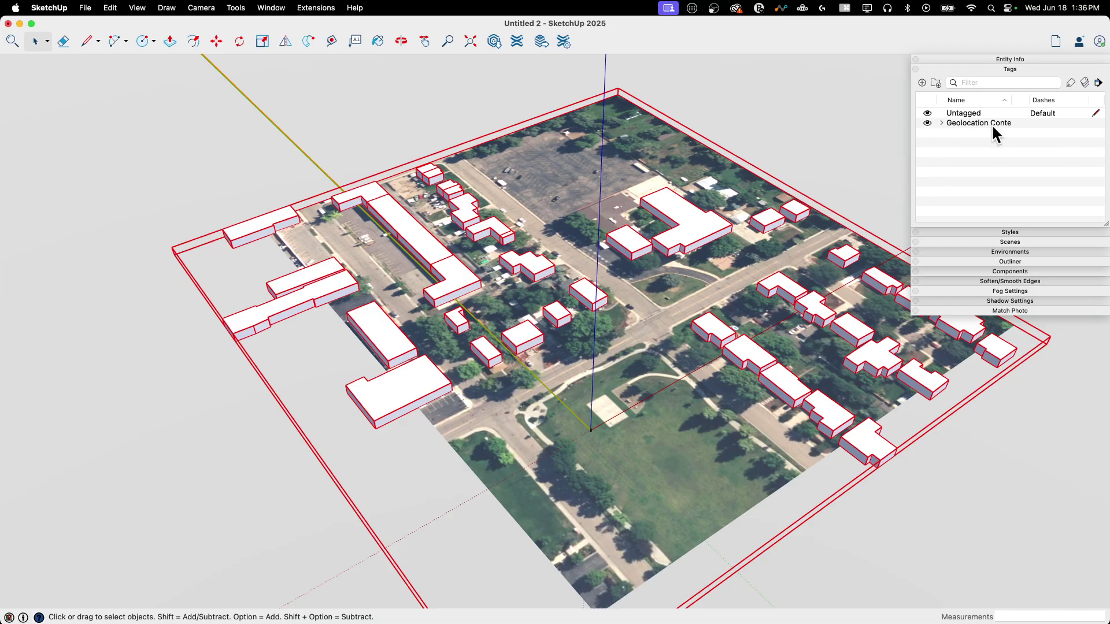
click(940, 123)
click(948, 133)
click(956, 153)
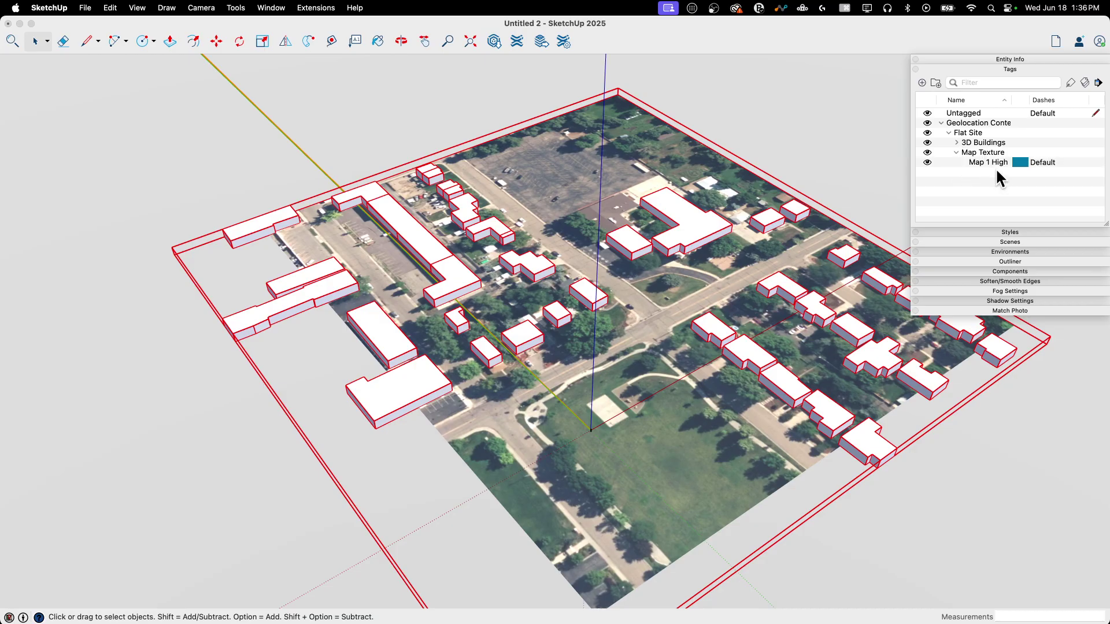
click(926, 161)
click(926, 161)
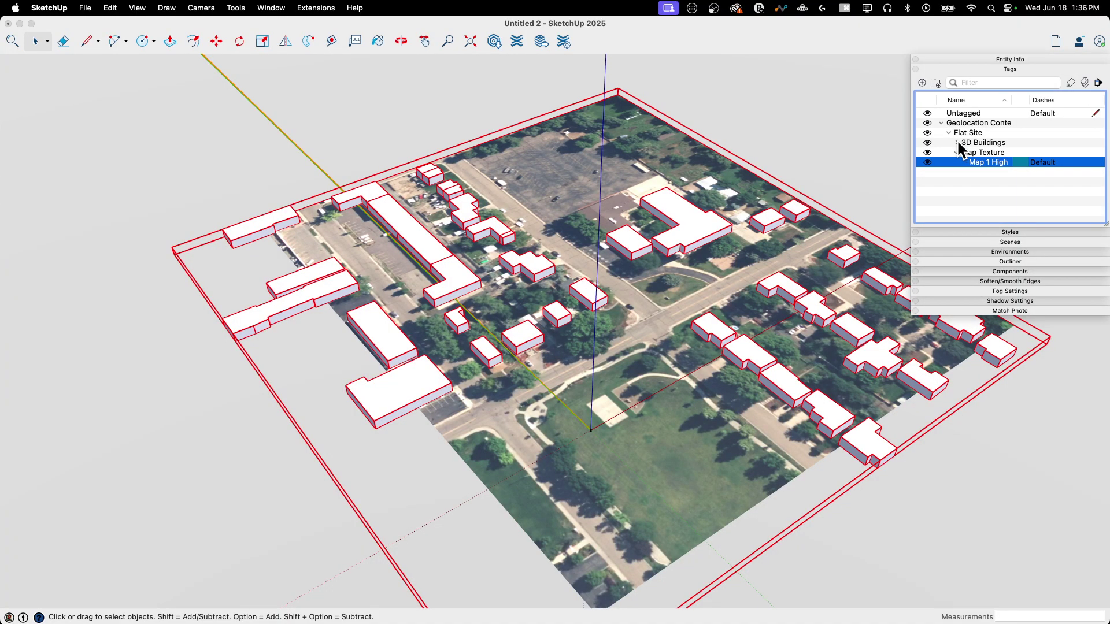
Hide and reshow the 3D Buildings tag to check the white buildings.
click(956, 142)
click(926, 152)
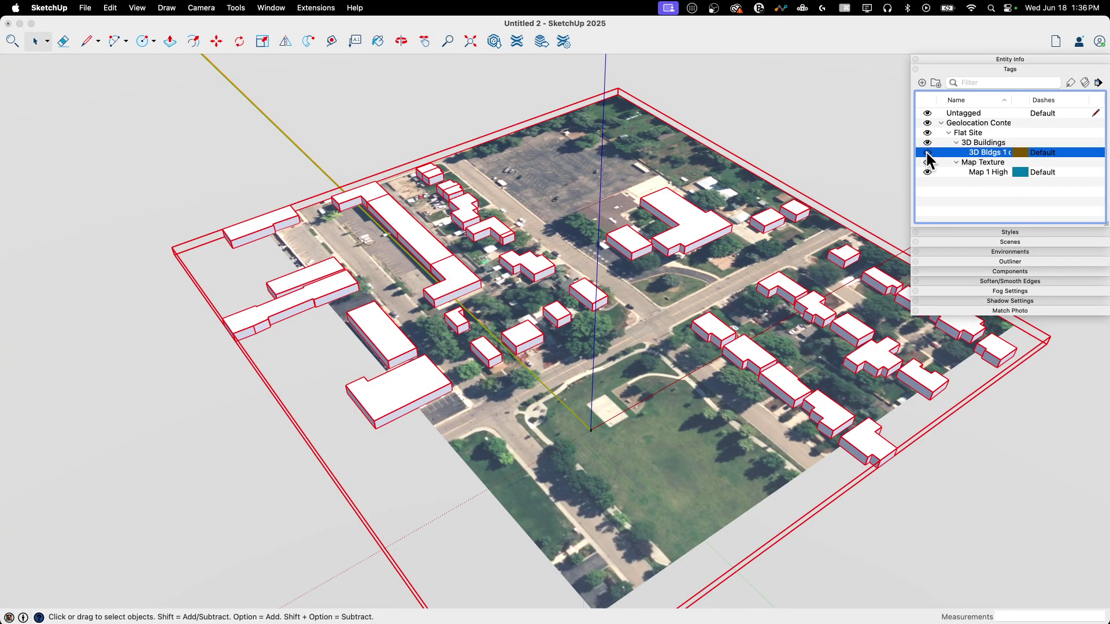
click(926, 152)
scroll(228, 248, down, 3)
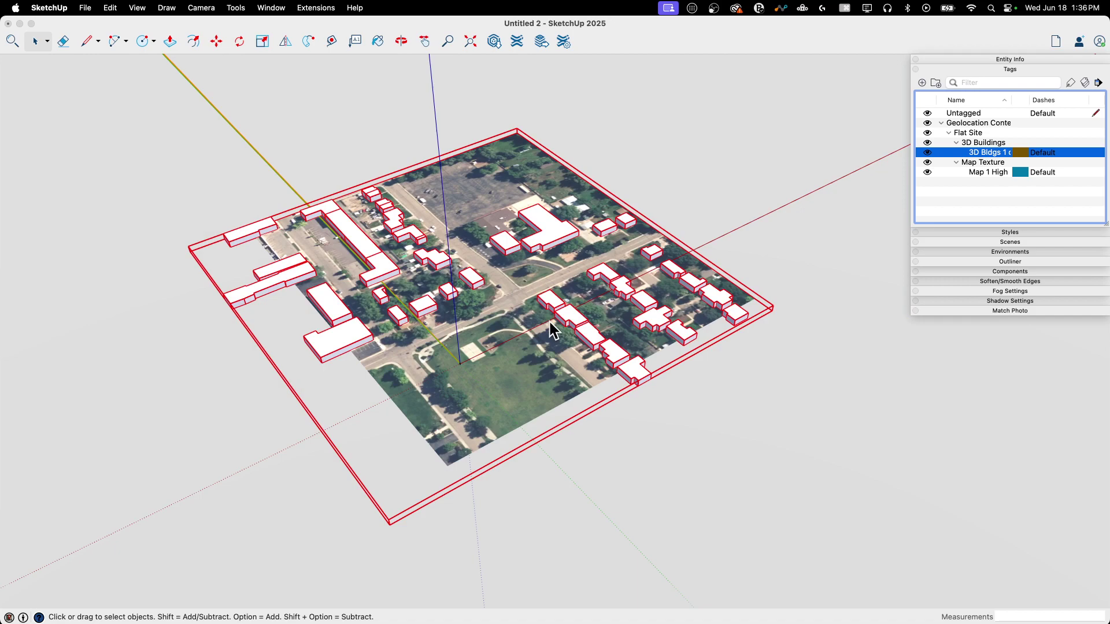
scroll(442, 270, down, 2)
scroll(442, 270, up, 5)
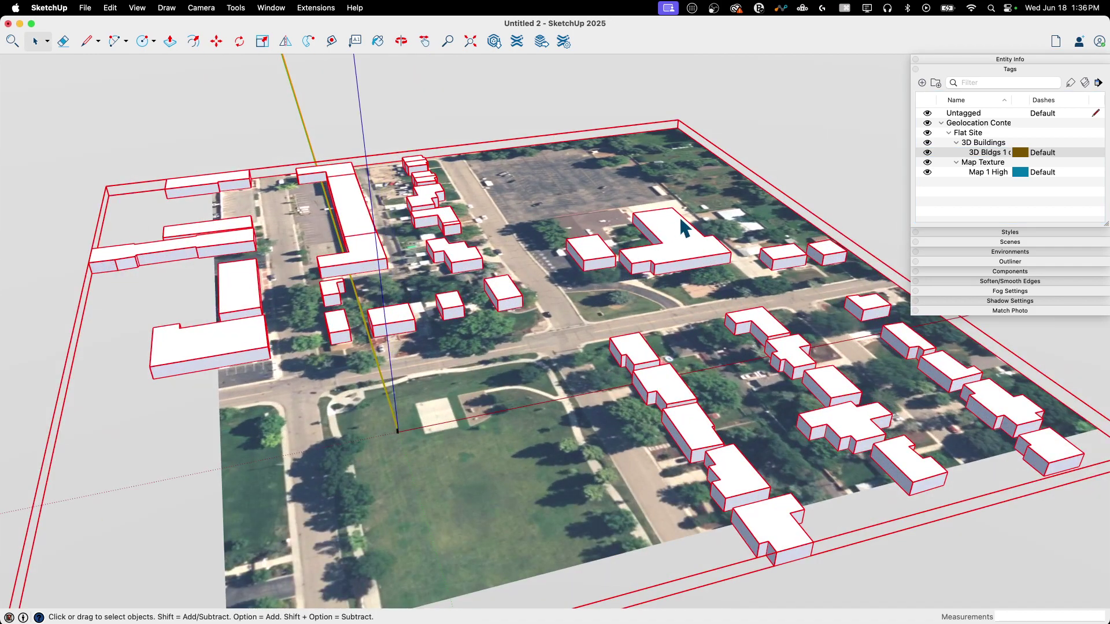
middle_drag(621, 230, 601, 309)
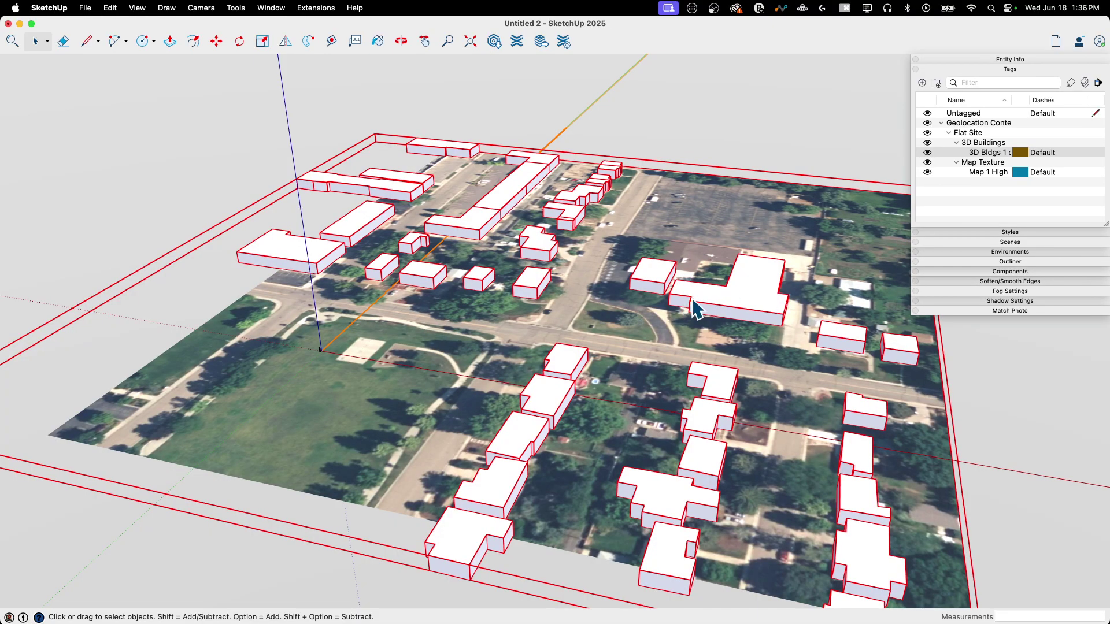
right_click(741, 286)
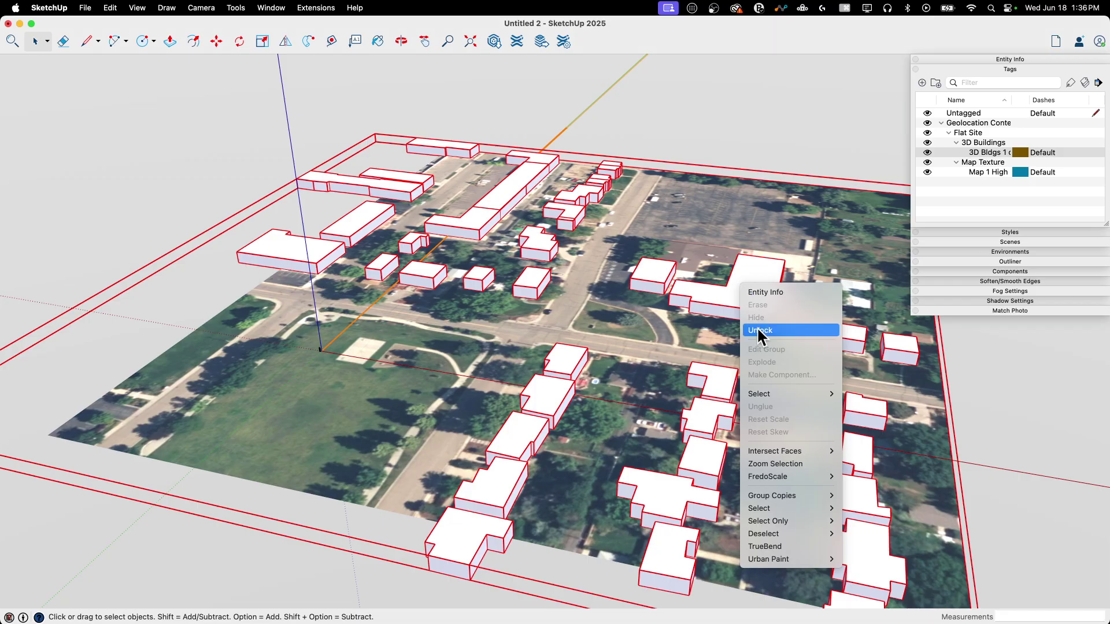
click(678, 351)
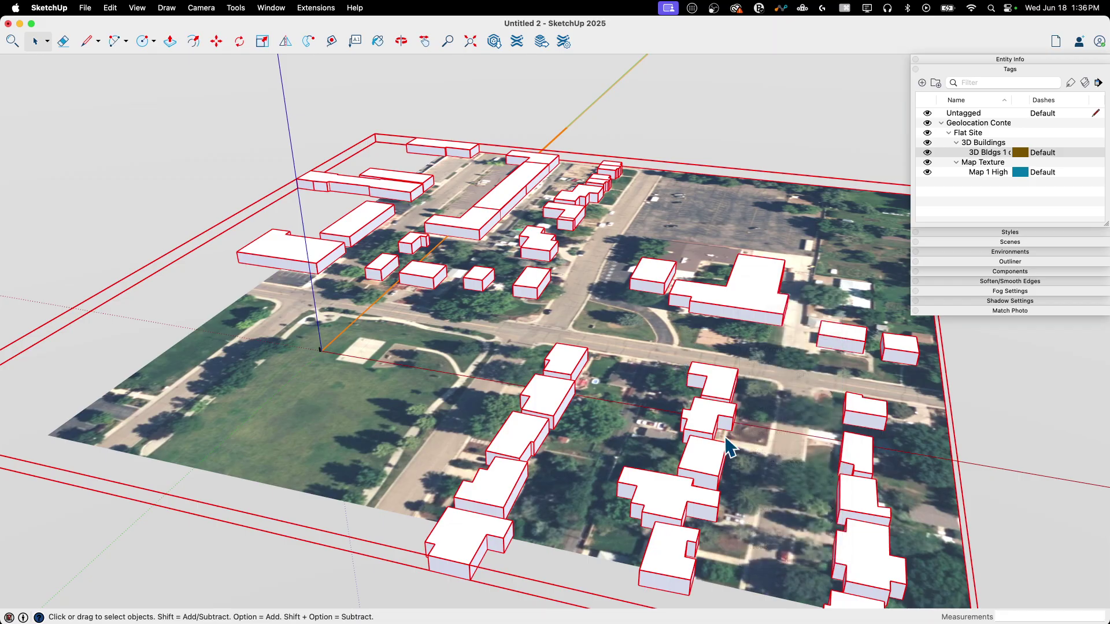
middle_drag(727, 448, 649, 417)
scroll(549, 309, up, 8)
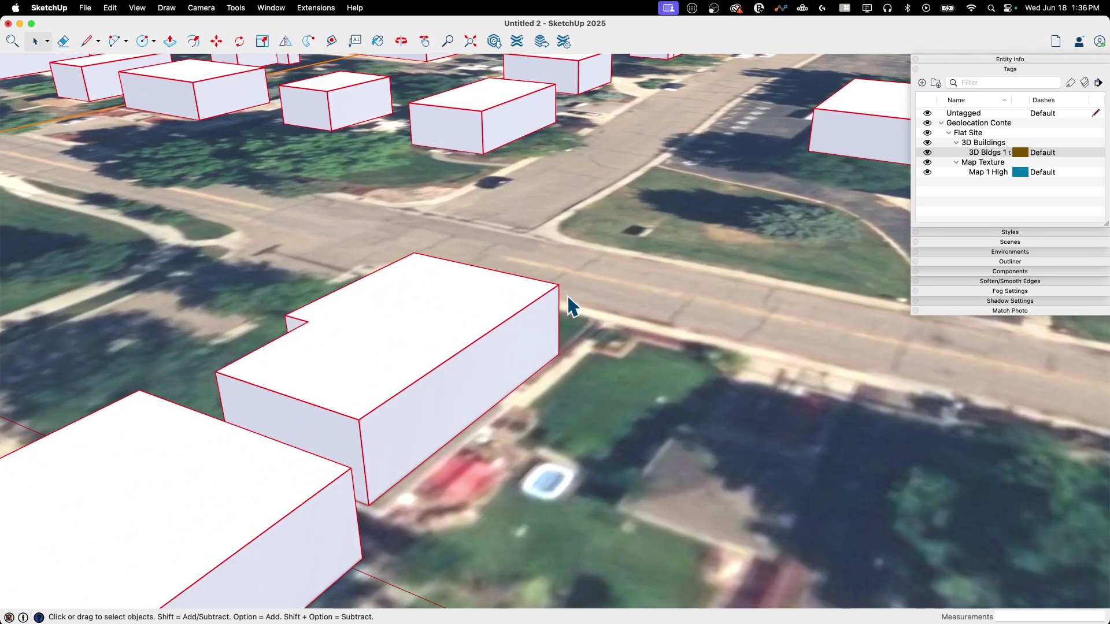
key(l)
click(558, 284)
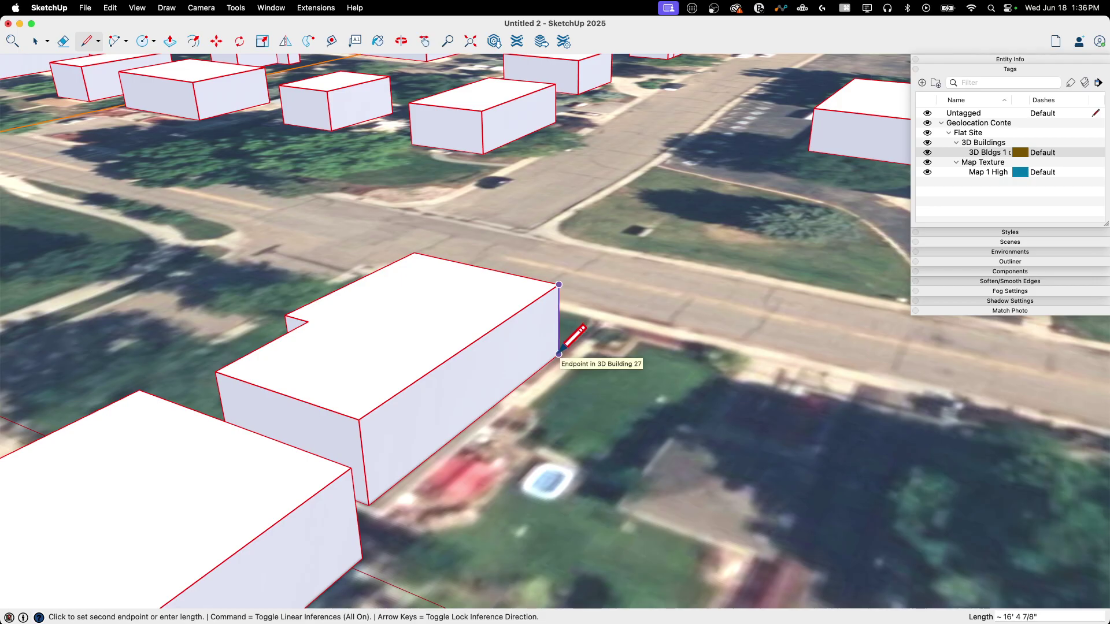
scroll(608, 299, down, 10)
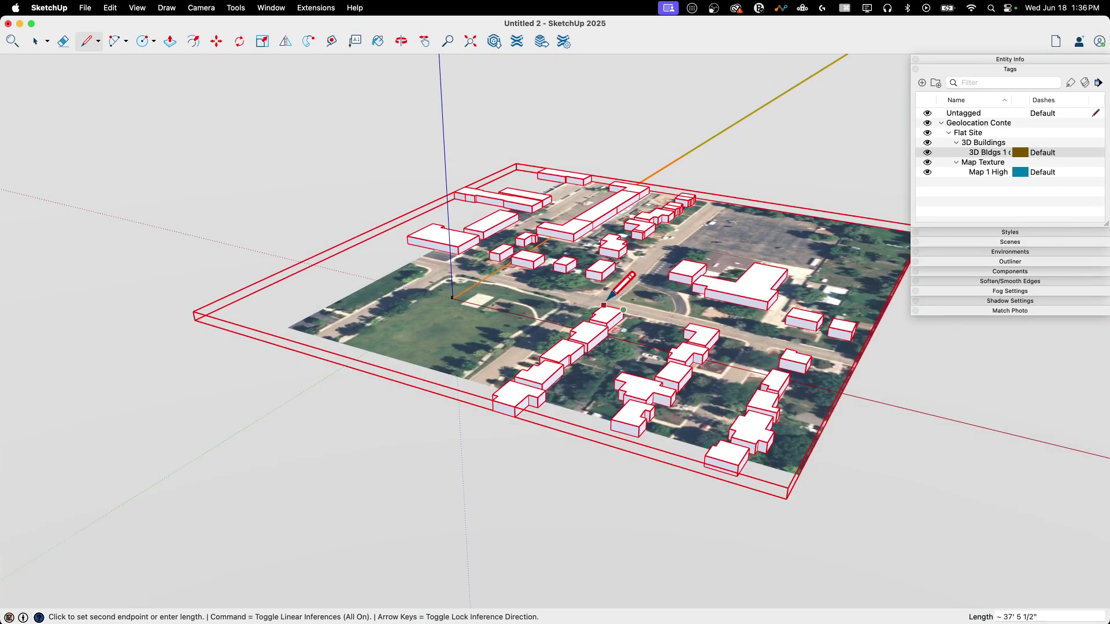
key(space)
middle_drag(608, 299, 867, 359)
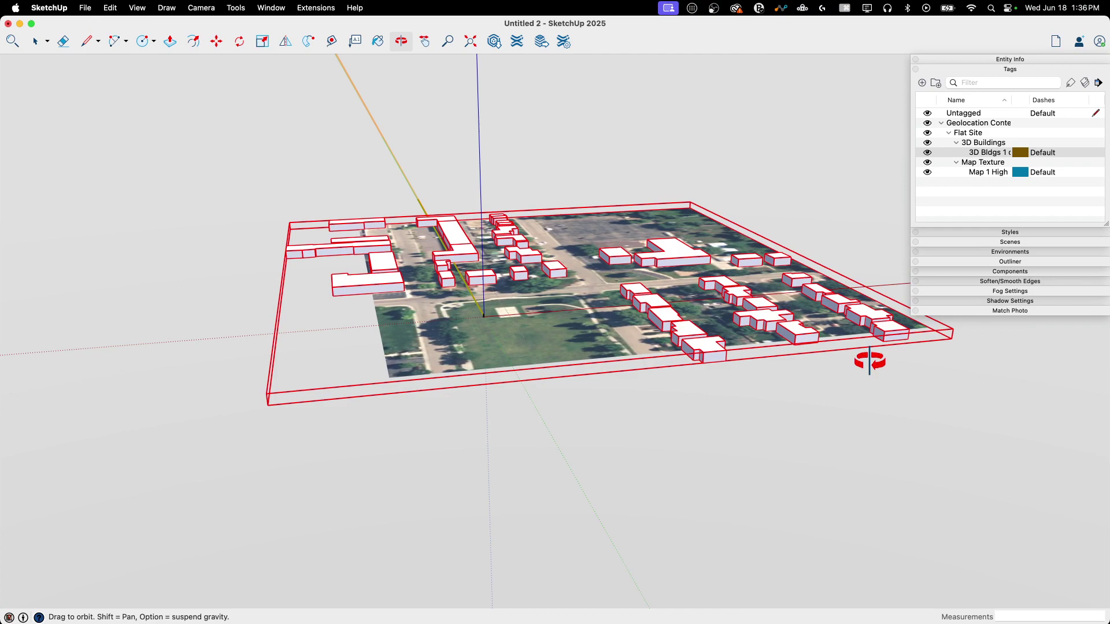
scroll(648, 304, up, 5)
middle_drag(649, 305, 681, 362)
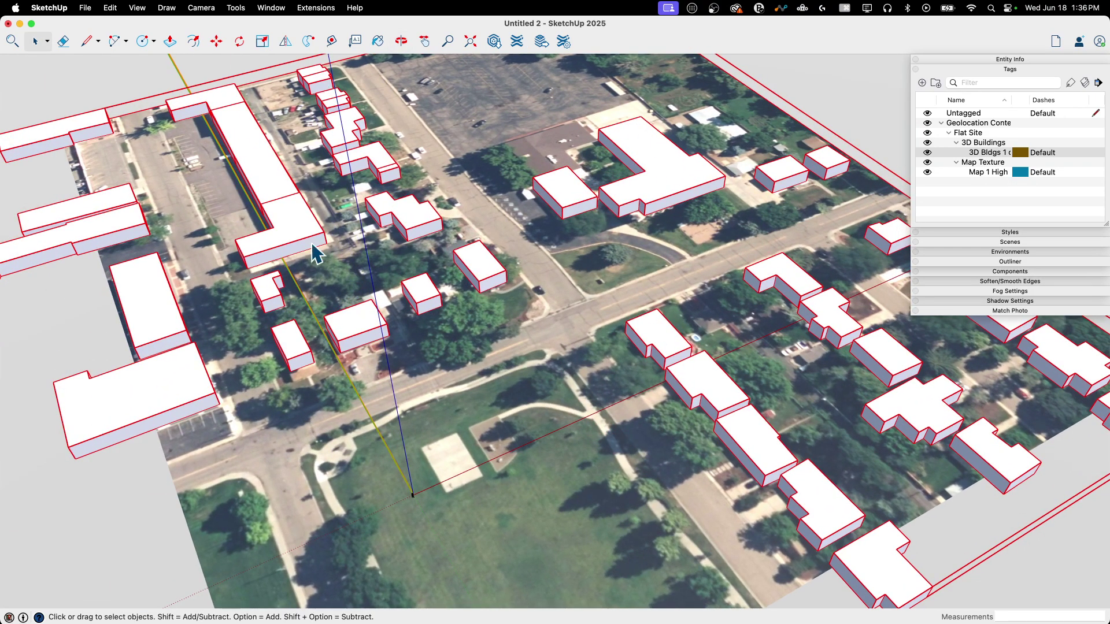
middle_drag(719, 507, 817, 407)
scroll(522, 214, down, 5)
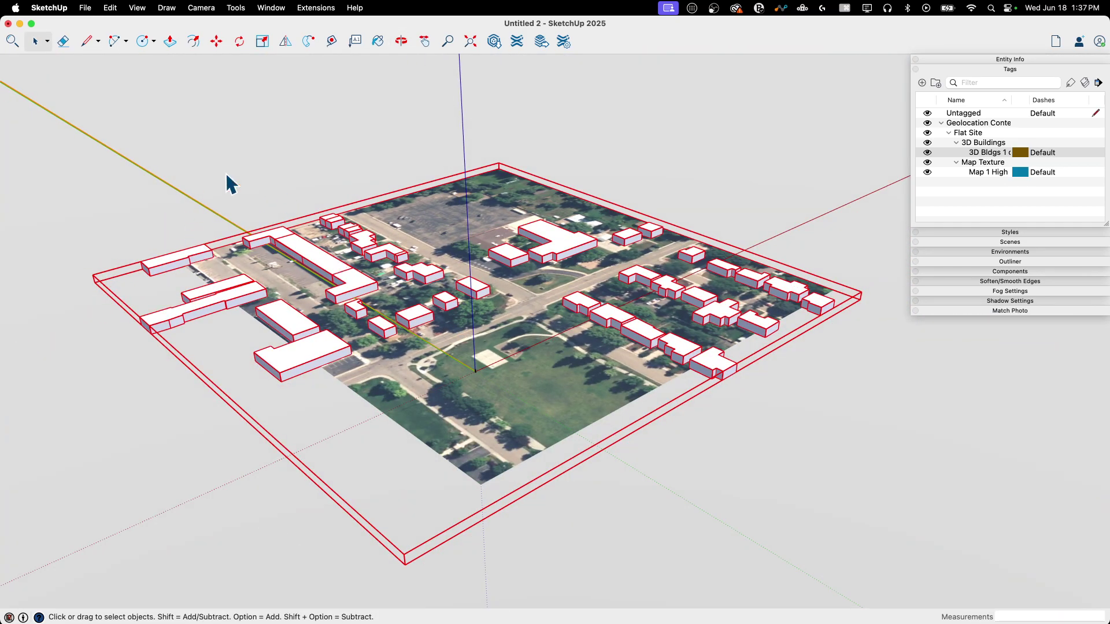
middle_drag(786, 448, 589, 227)
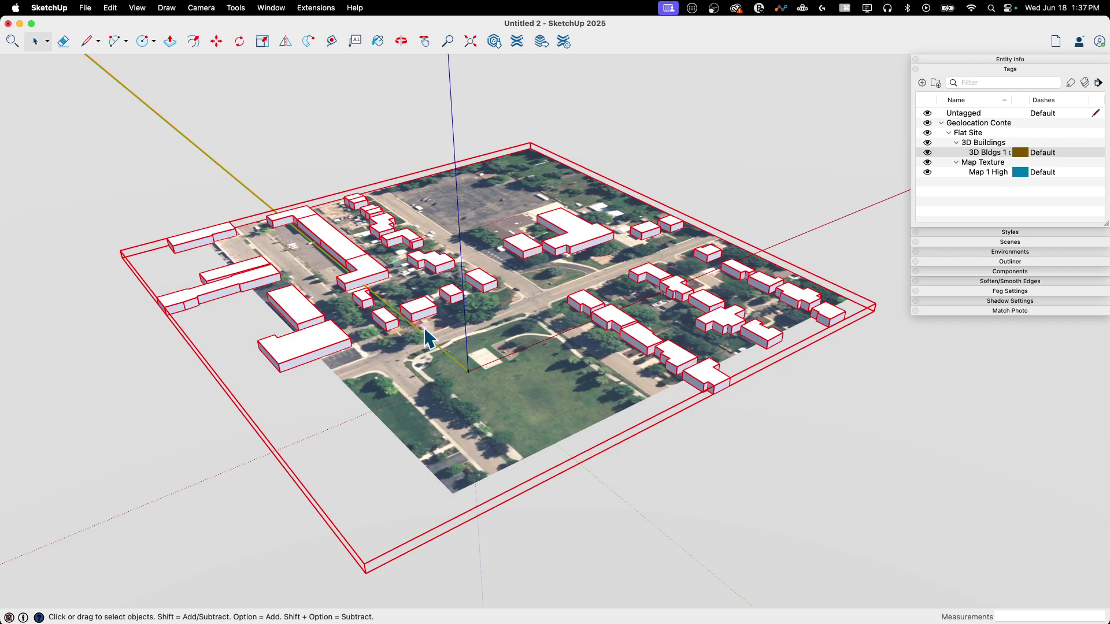
middle_drag(426, 307, 453, 314)
middle_drag(584, 382, 487, 260)
scroll(562, 404, up, 10)
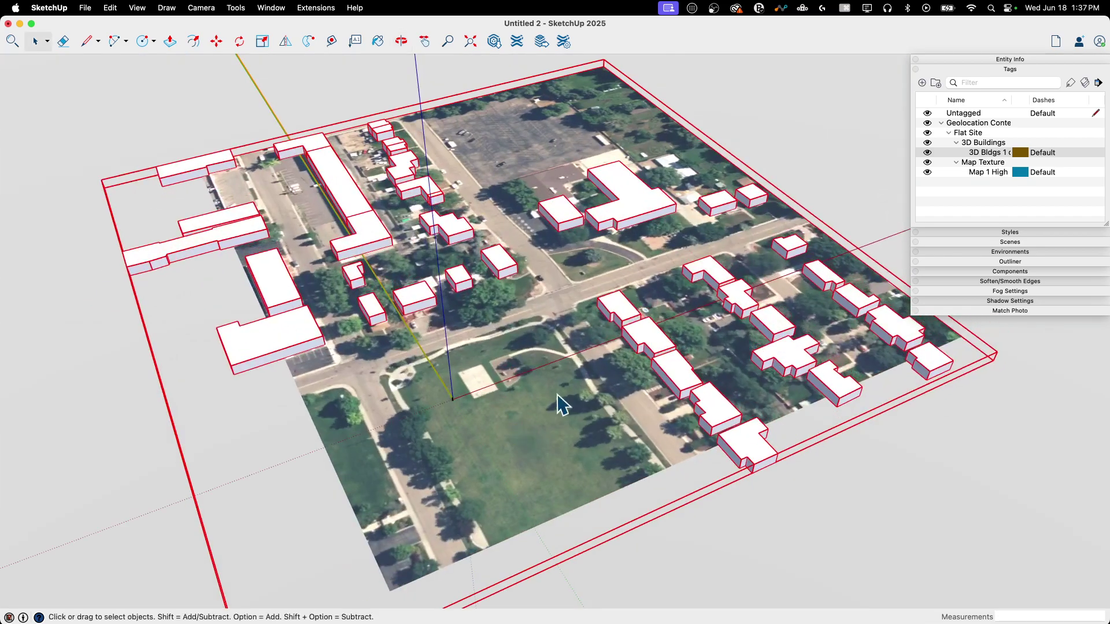
middle_drag(564, 320, 381, 222)
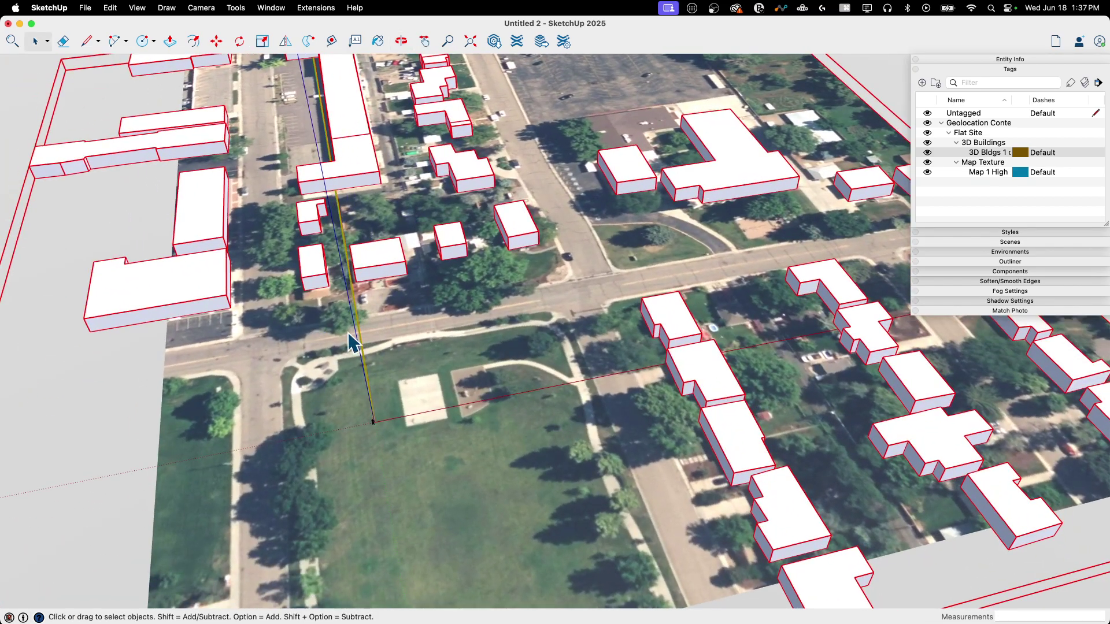
middle_drag(442, 381, 583, 404)
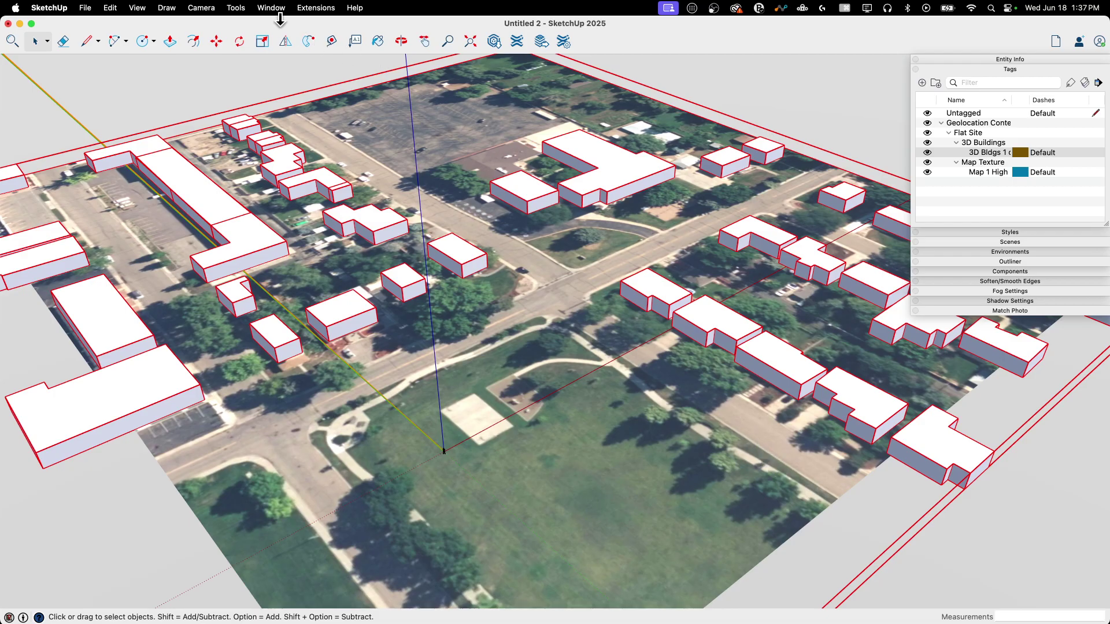
Start a new model, Untitled 4, and open its Add Location window.
click(84, 8)
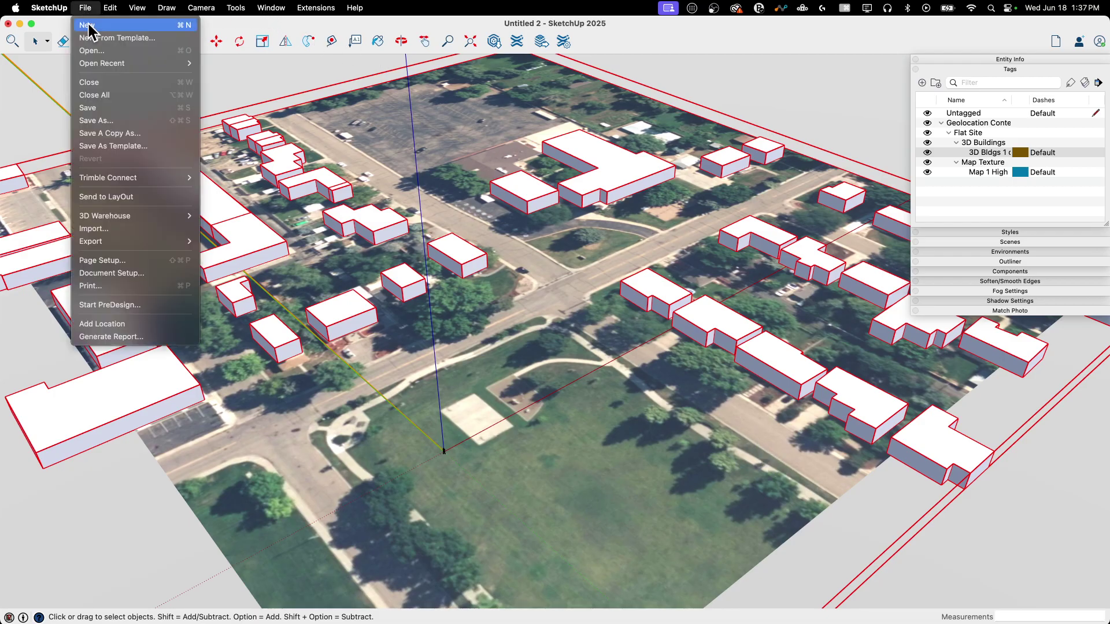
click(180, 45)
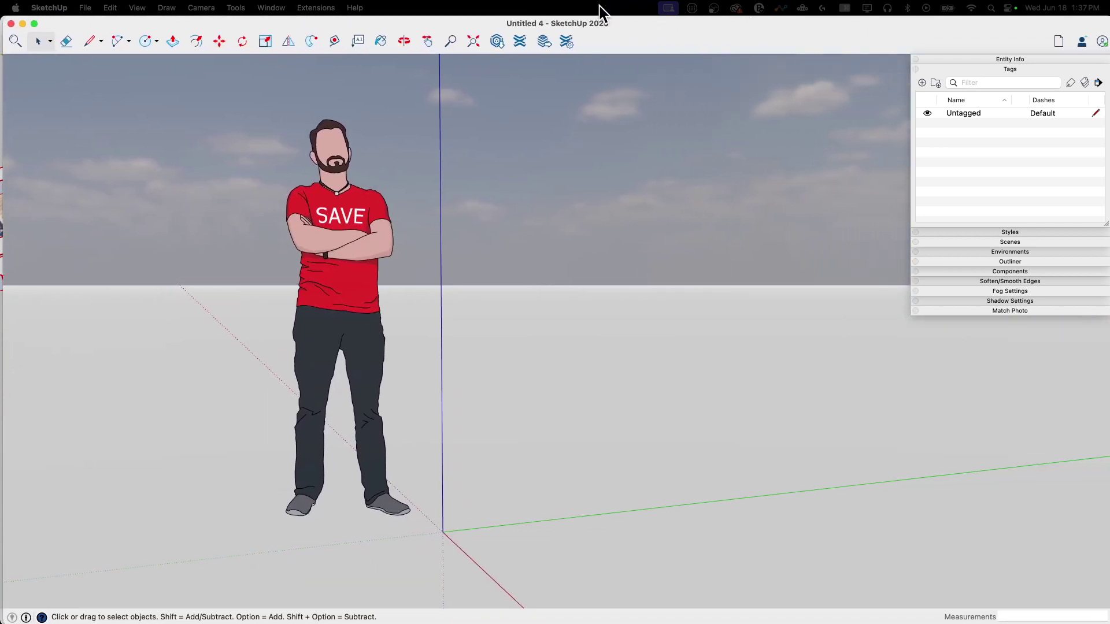
middle_drag(372, 156, 412, 278)
click(82, 8)
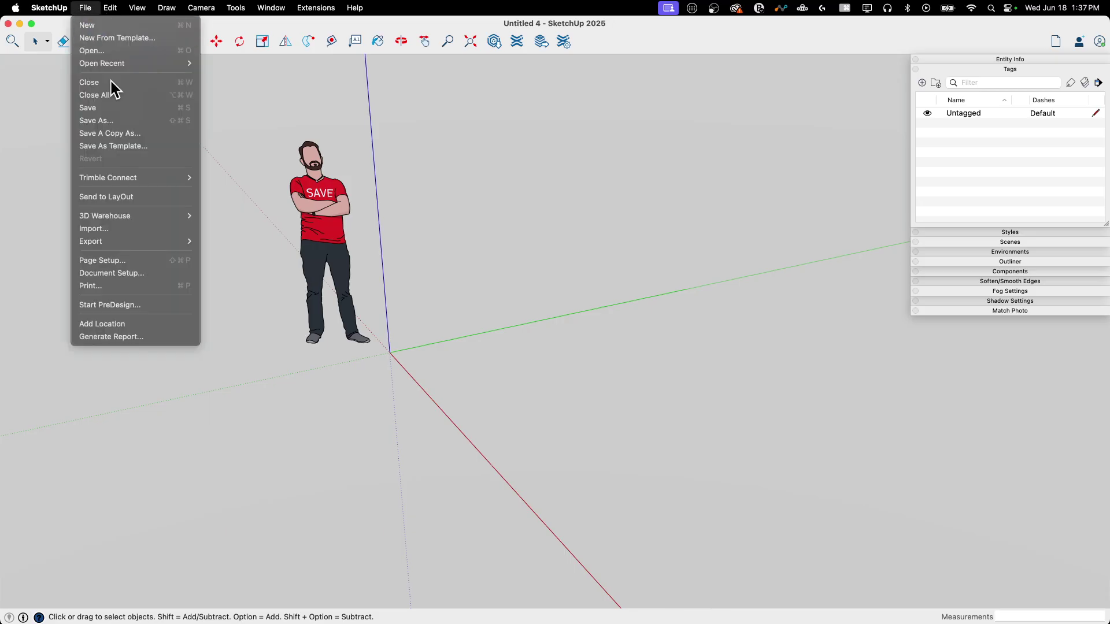
click(136, 319)
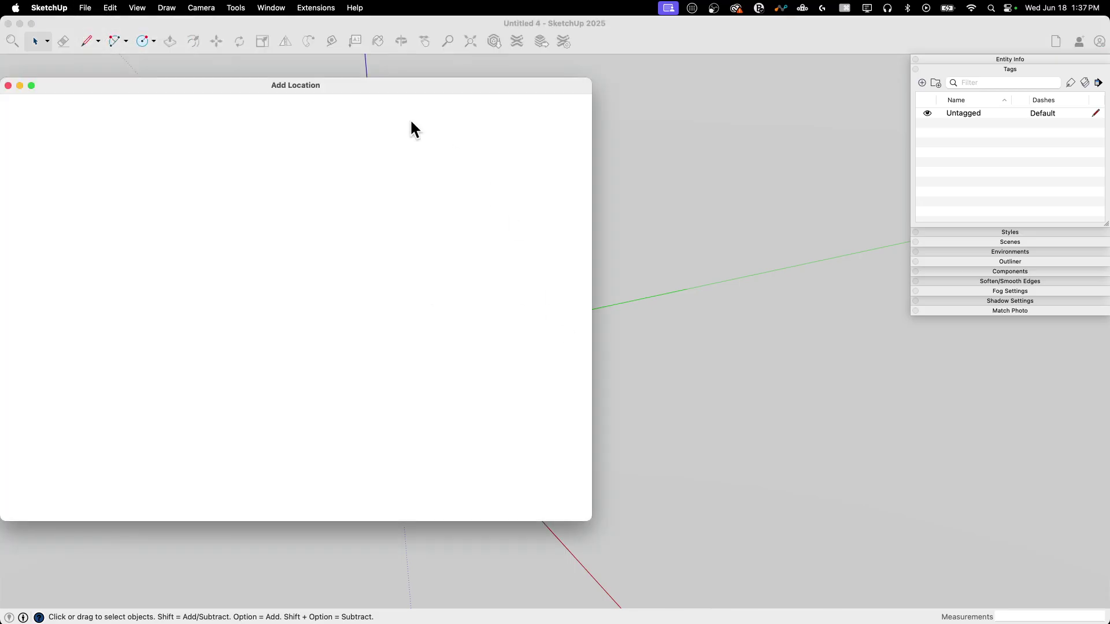
Search 'breckenridge, co', pick Breckenridge, CO and set it as the location.
click(57, 173)
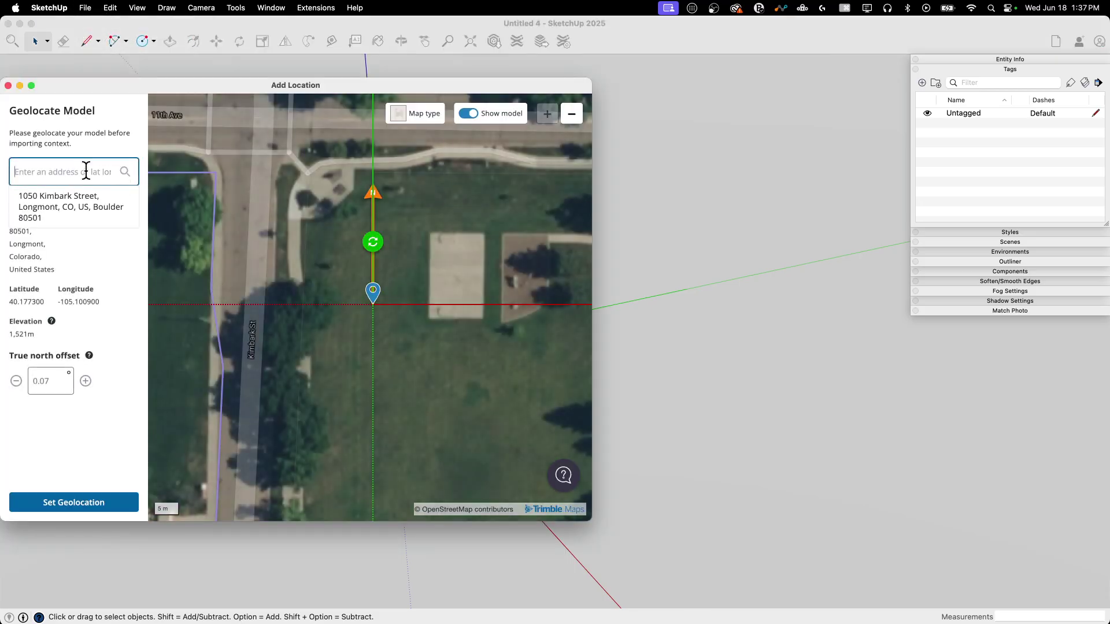
text(breckenridg)
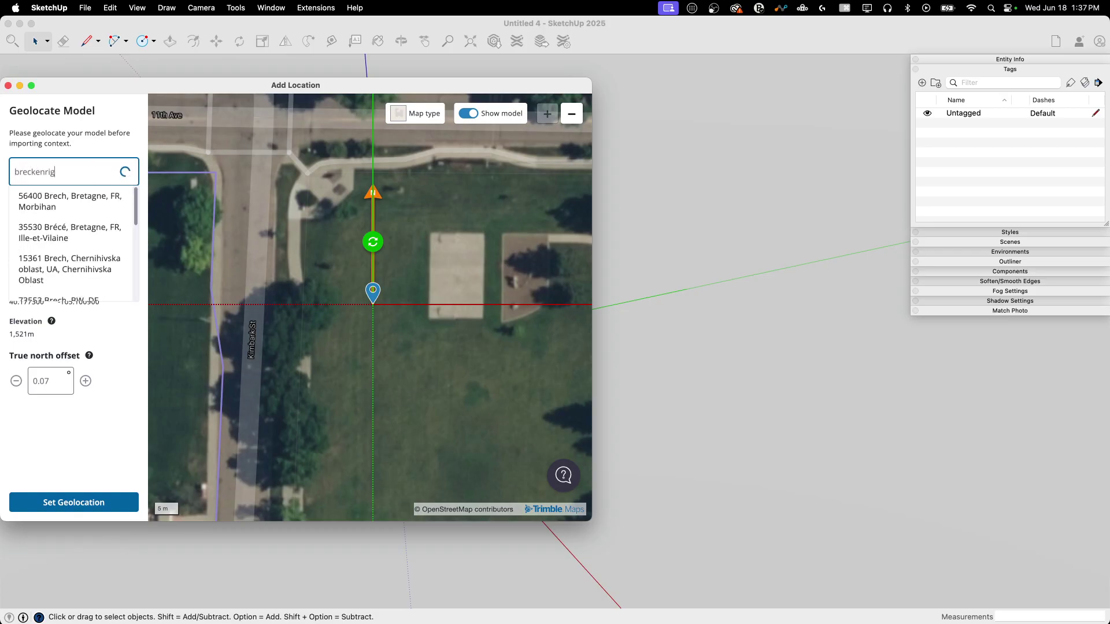
key(BackSpace)
text(dge, co)
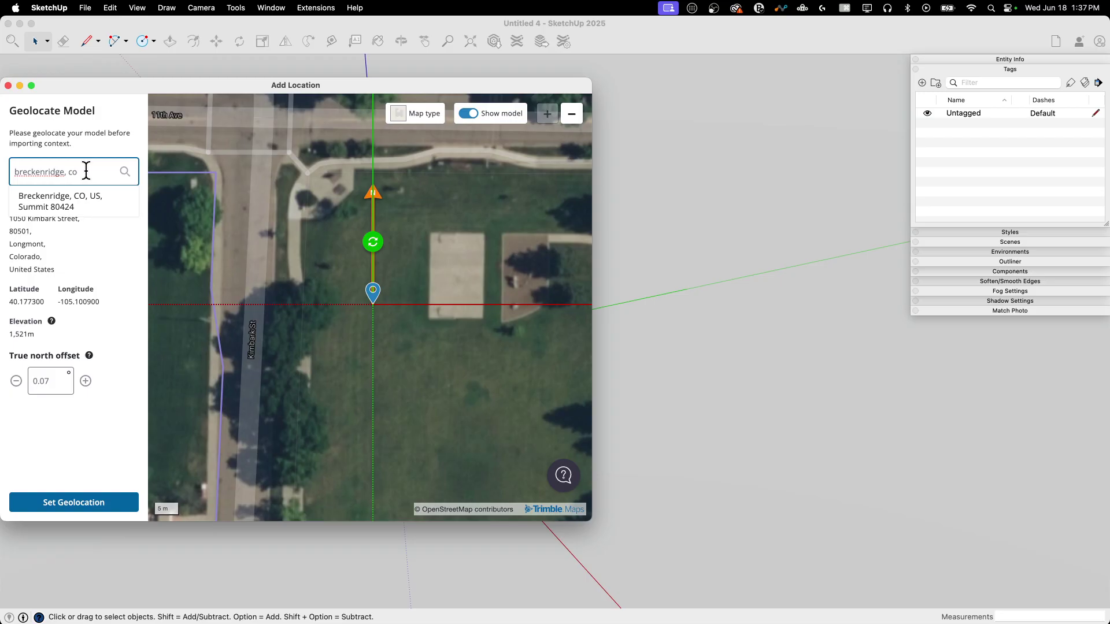
click(86, 199)
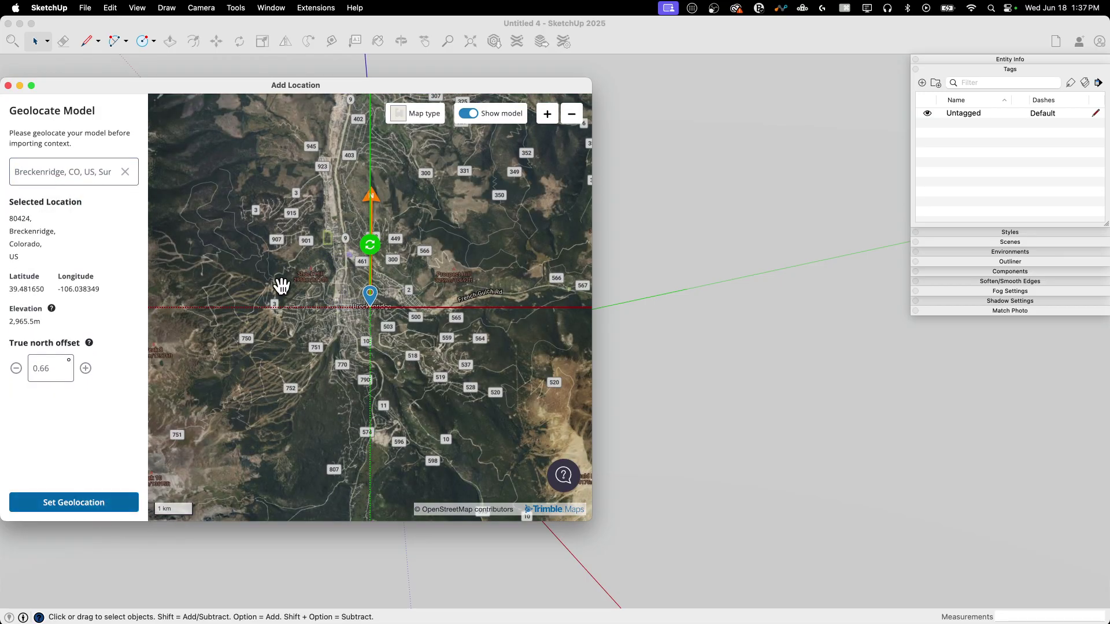
click(103, 503)
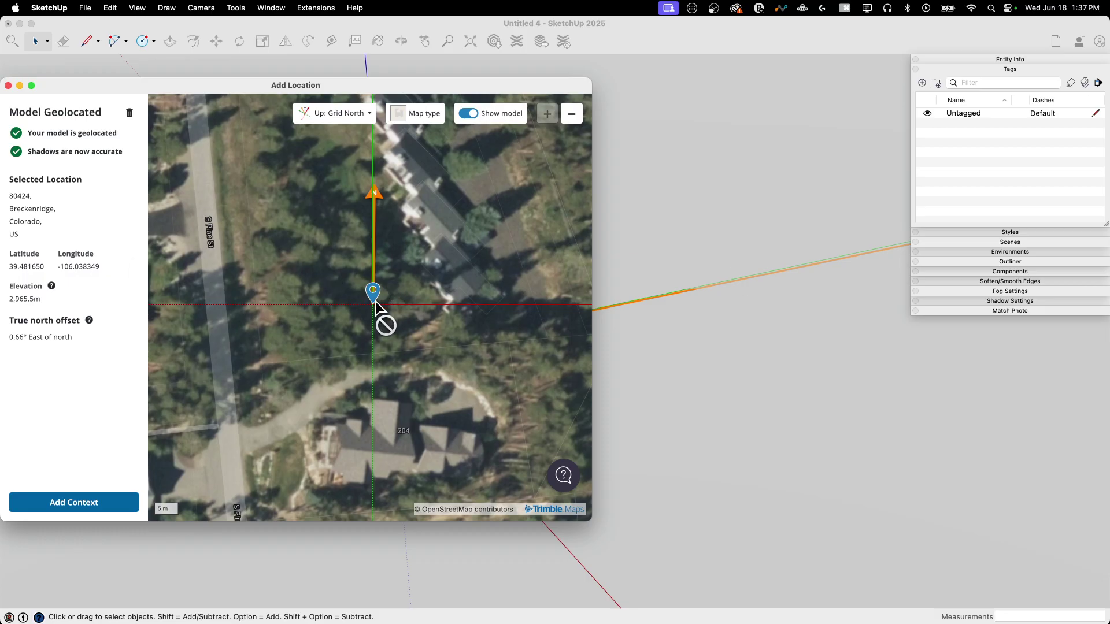
Frame the Breckenridge houses in the site box and import flat and elevated context.
click(92, 506)
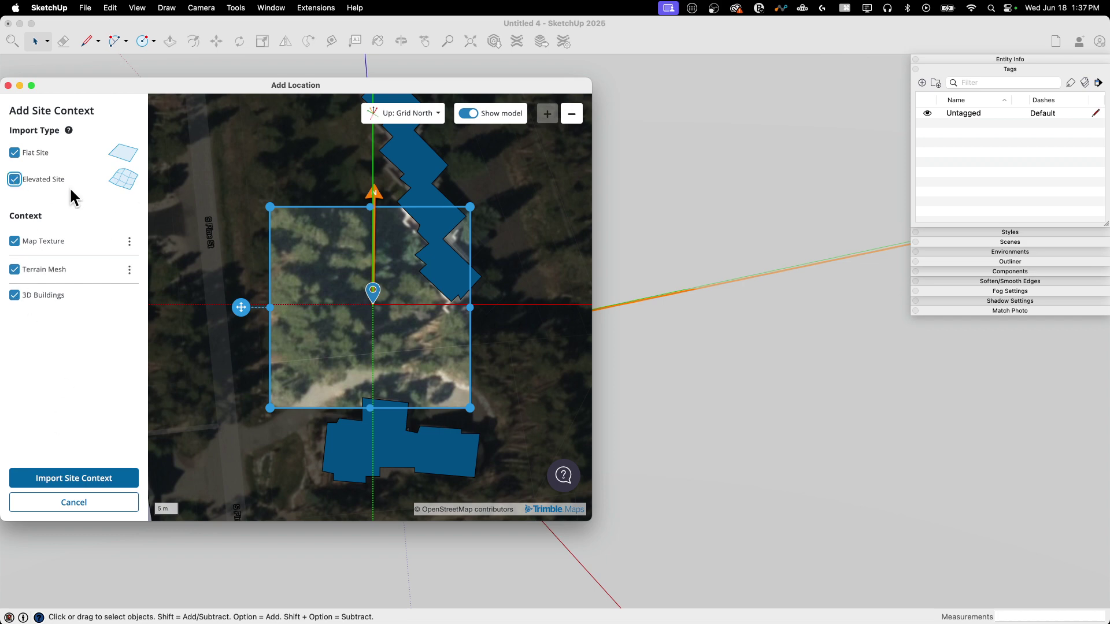
scroll(307, 372, down, 3)
scroll(453, 243, down, 8)
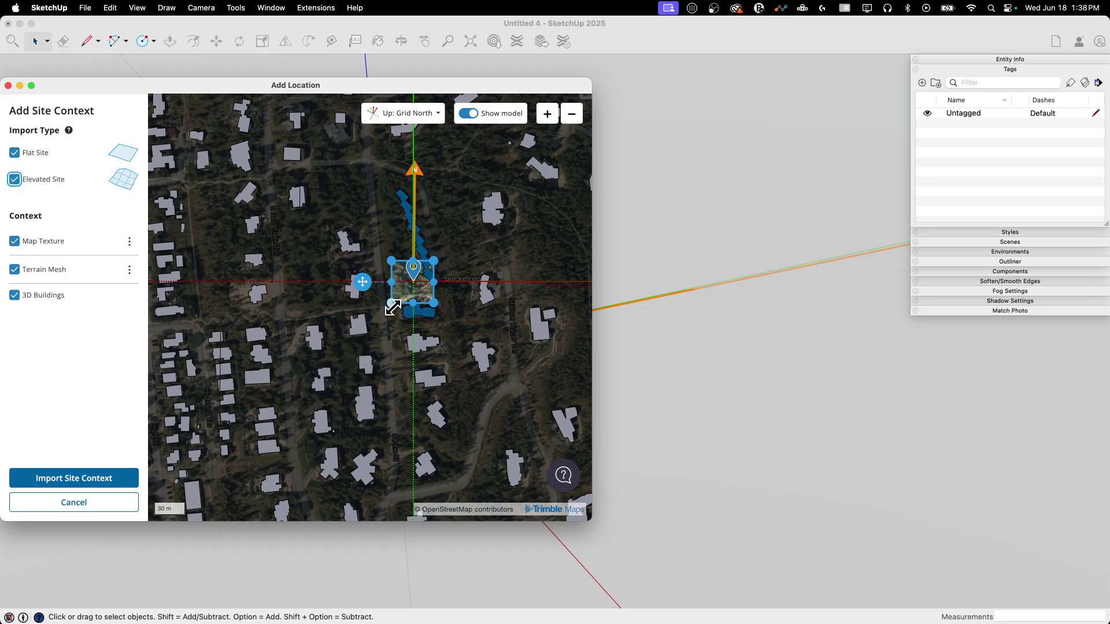
drag(392, 308, 298, 402)
drag(435, 266, 503, 183)
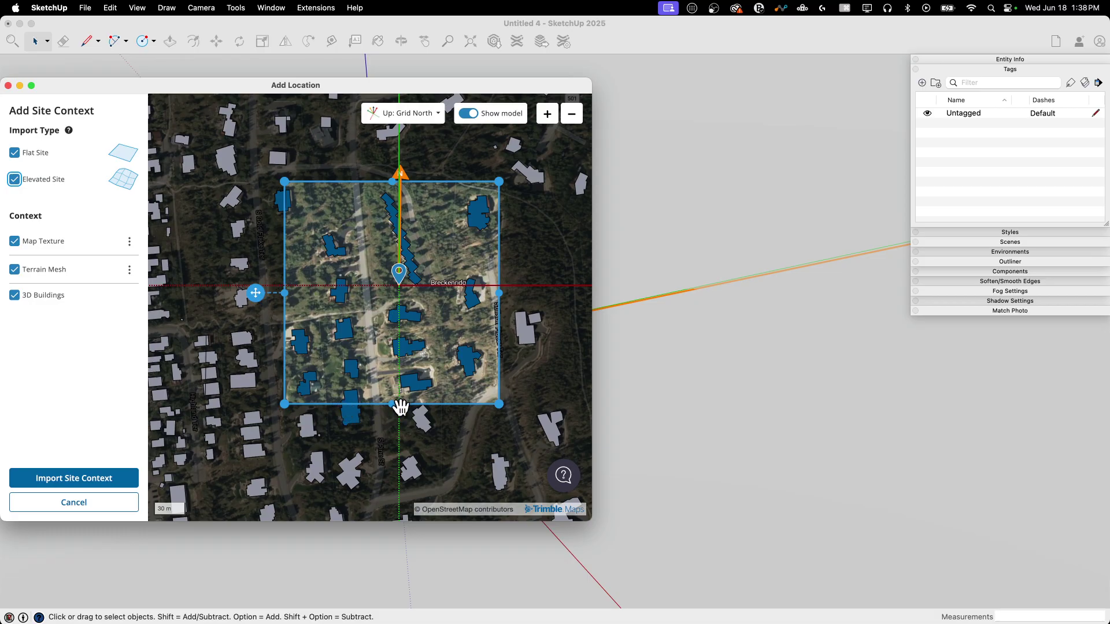
drag(287, 183, 275, 181)
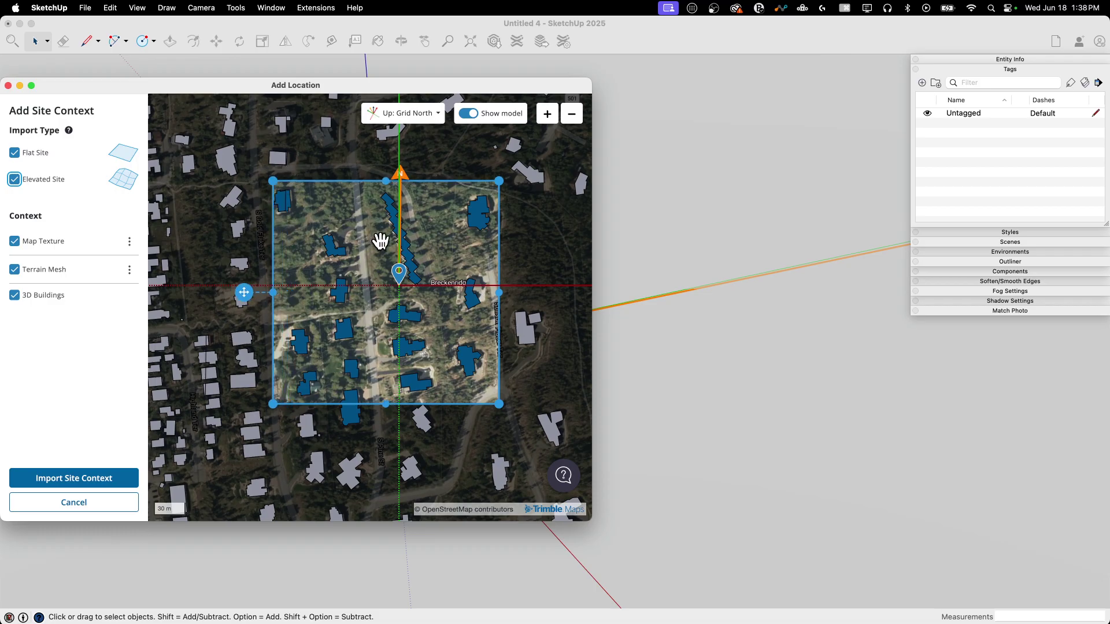
click(110, 480)
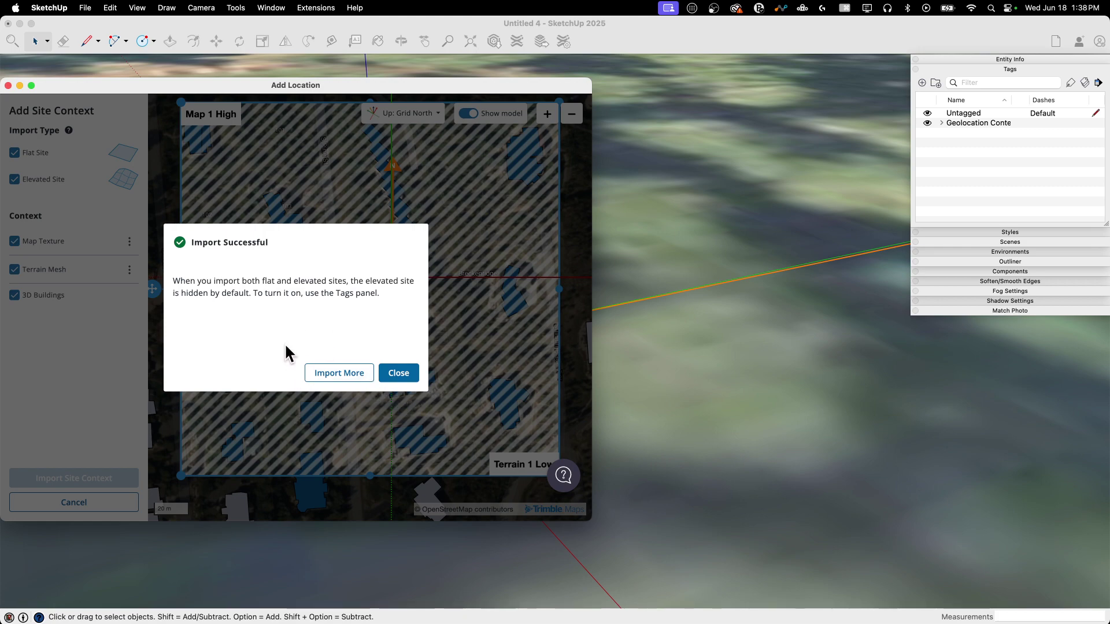
Import a second, smaller site area just south of the first Breckenridge block.
click(336, 375)
scroll(408, 290, down, 3)
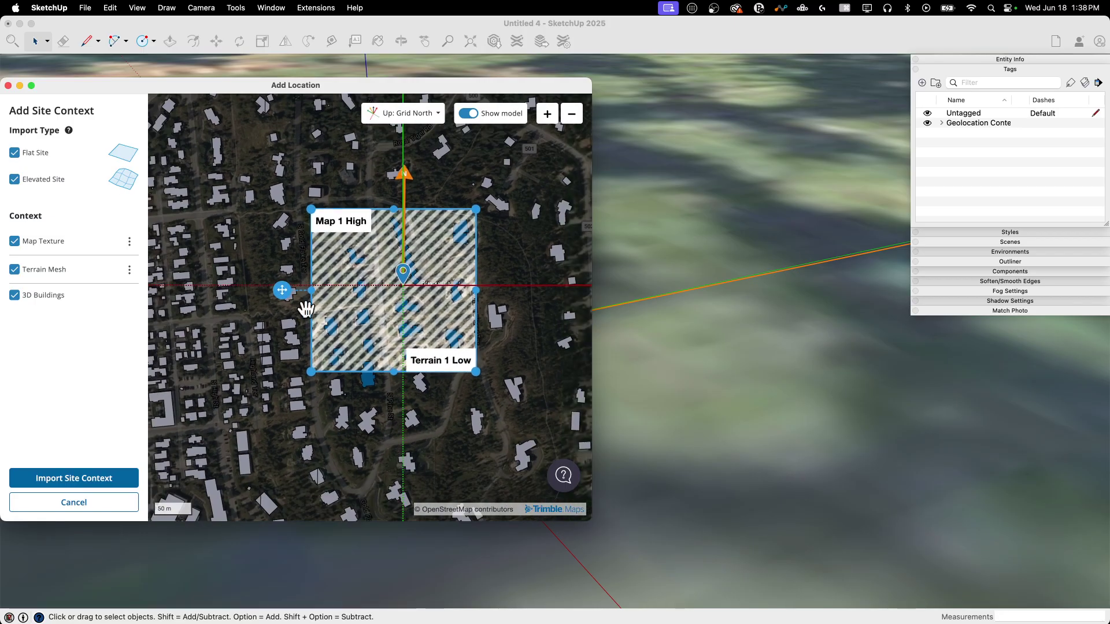
scroll(339, 292, down, 1)
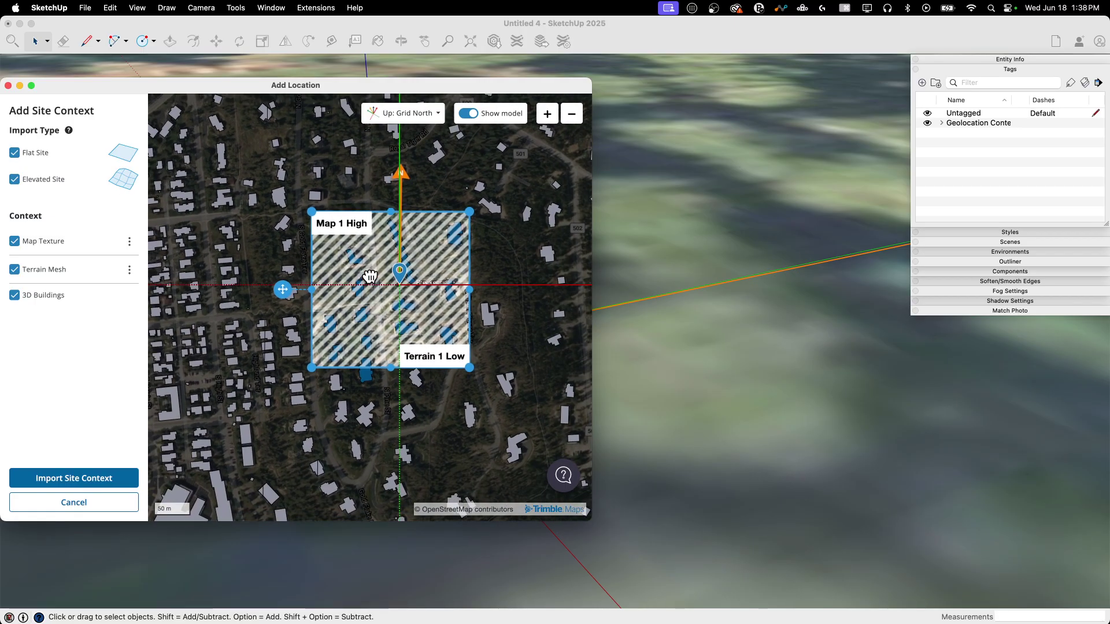
scroll(370, 276, right, 3)
scroll(370, 276, down, 1)
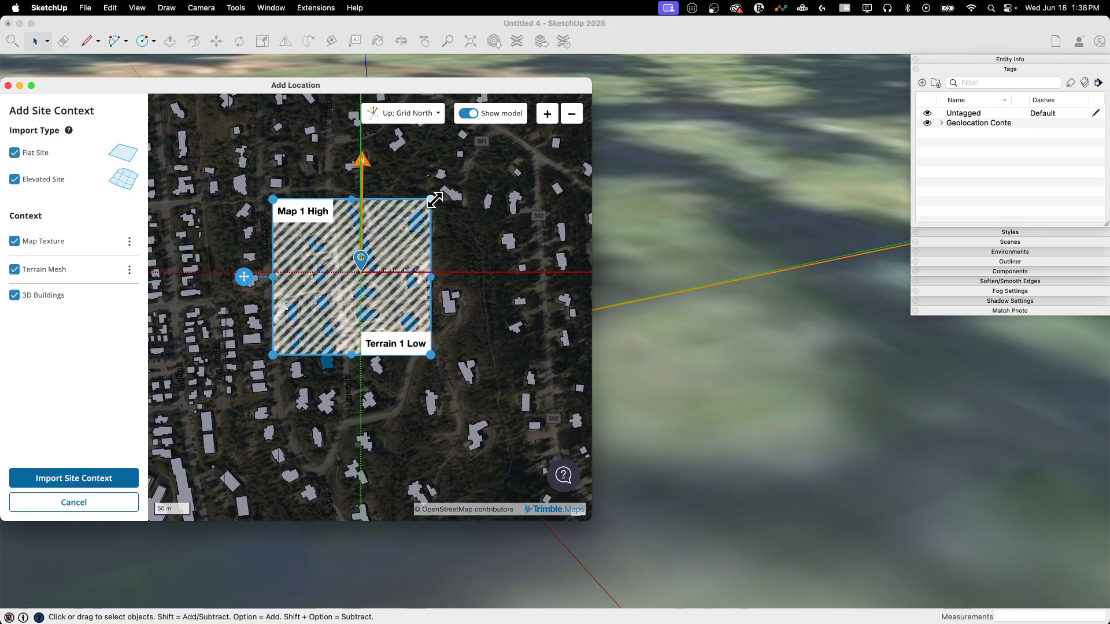
mouse_move(272, 354)
mouse_down()
mouse_move(408, 396)
mouse_move(394, 422)
mouse_up()
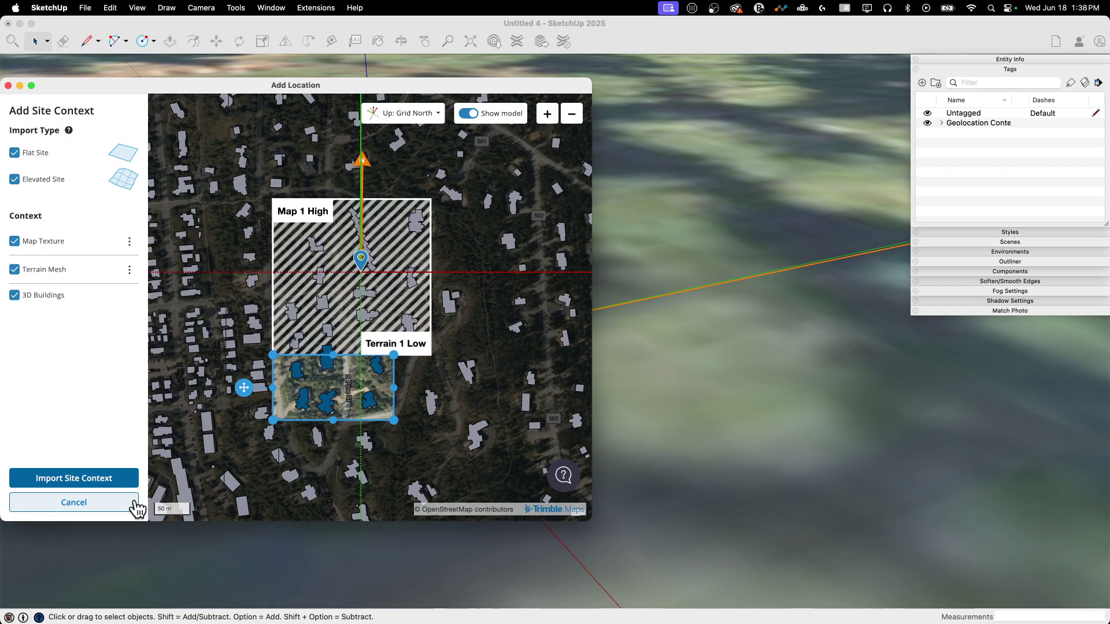
click(109, 479)
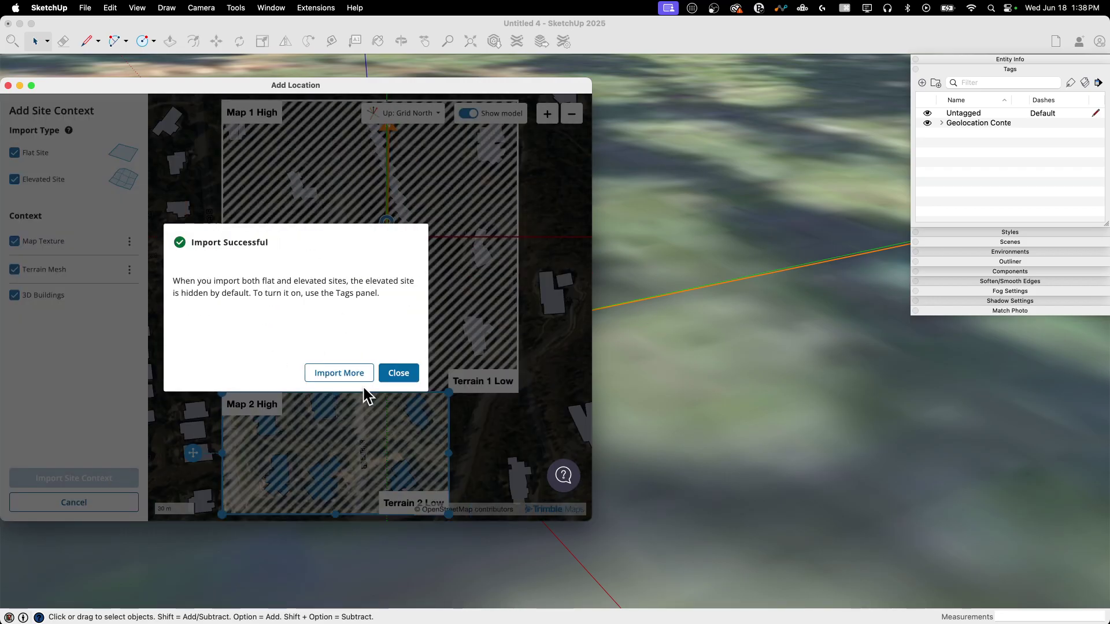
Close the location window and orbit over the imported Breckenridge site.
click(393, 376)
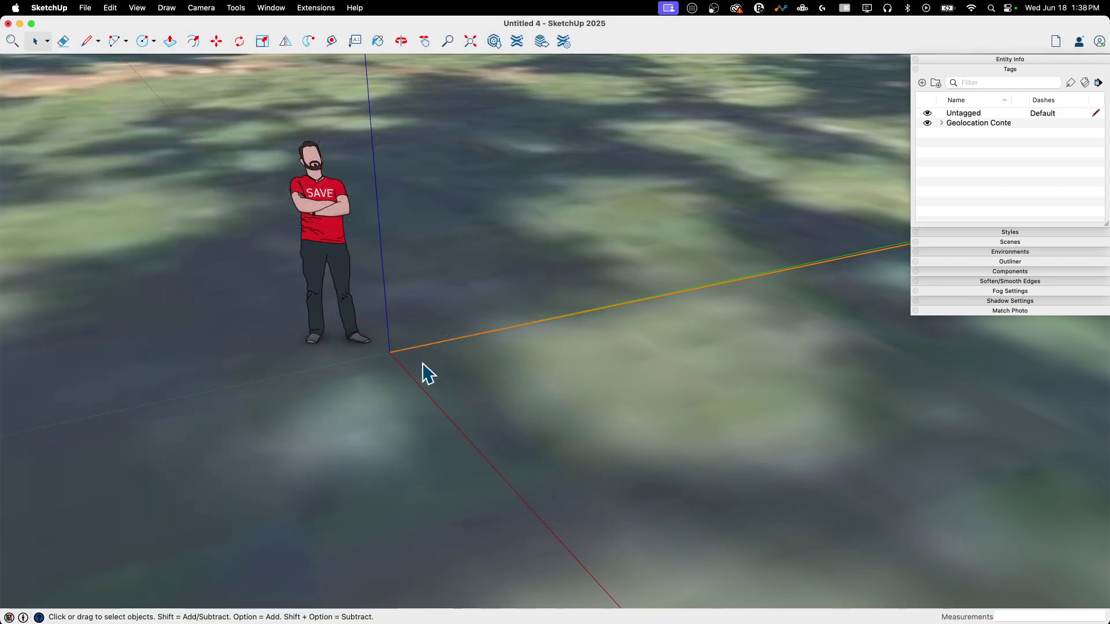
scroll(396, 364, down, 10)
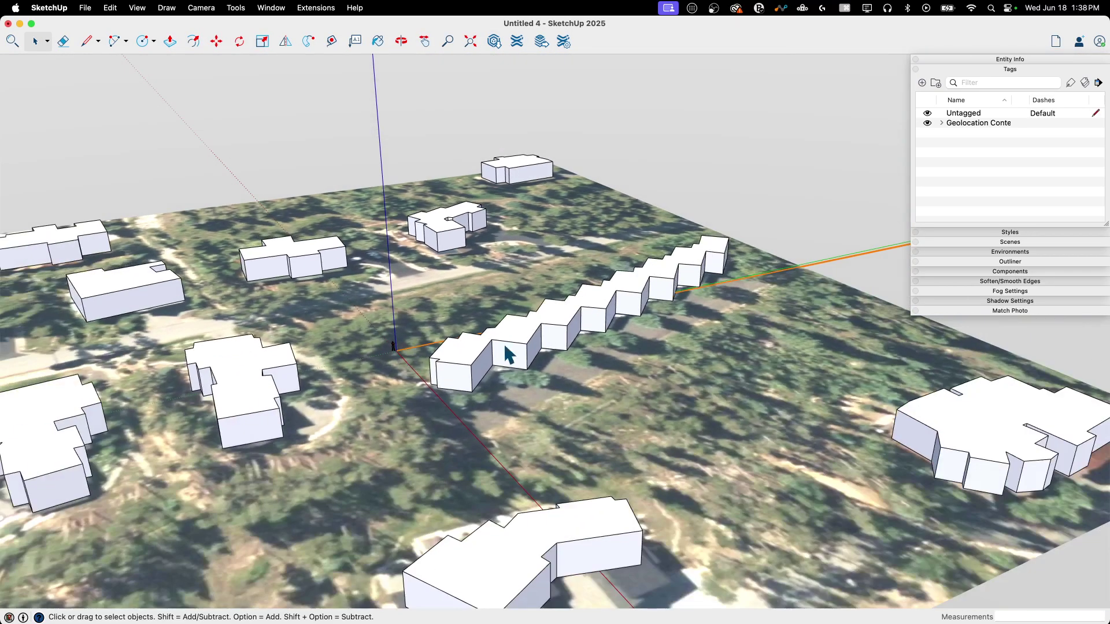
key(o)
scroll(520, 439, down, 15)
key(space)
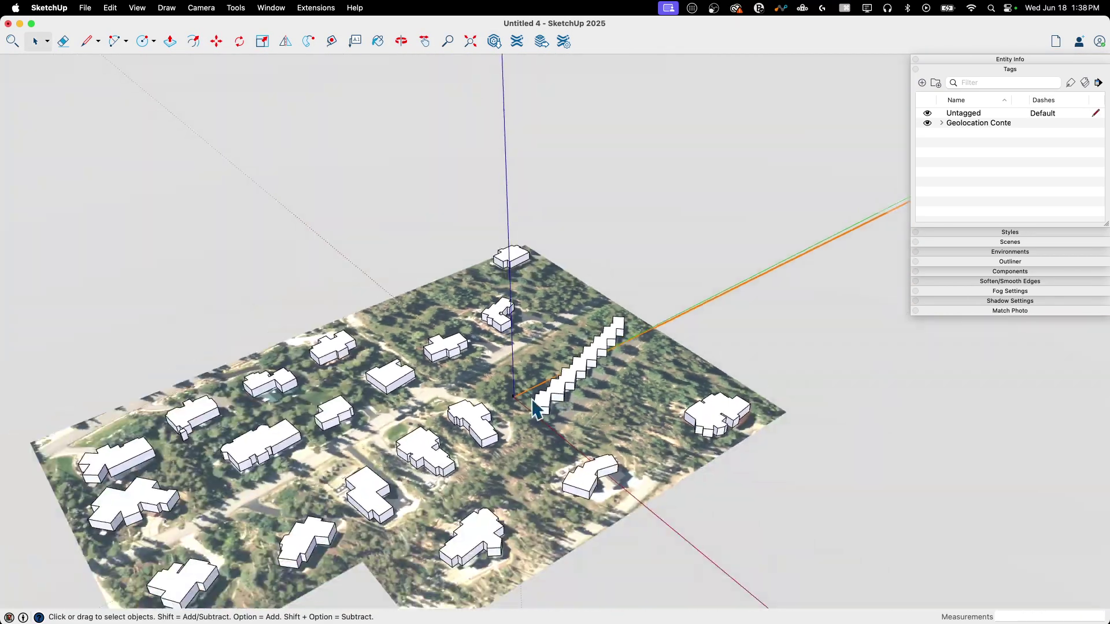
middle_drag(500, 469, 423, 492)
scroll(486, 526, up, 6)
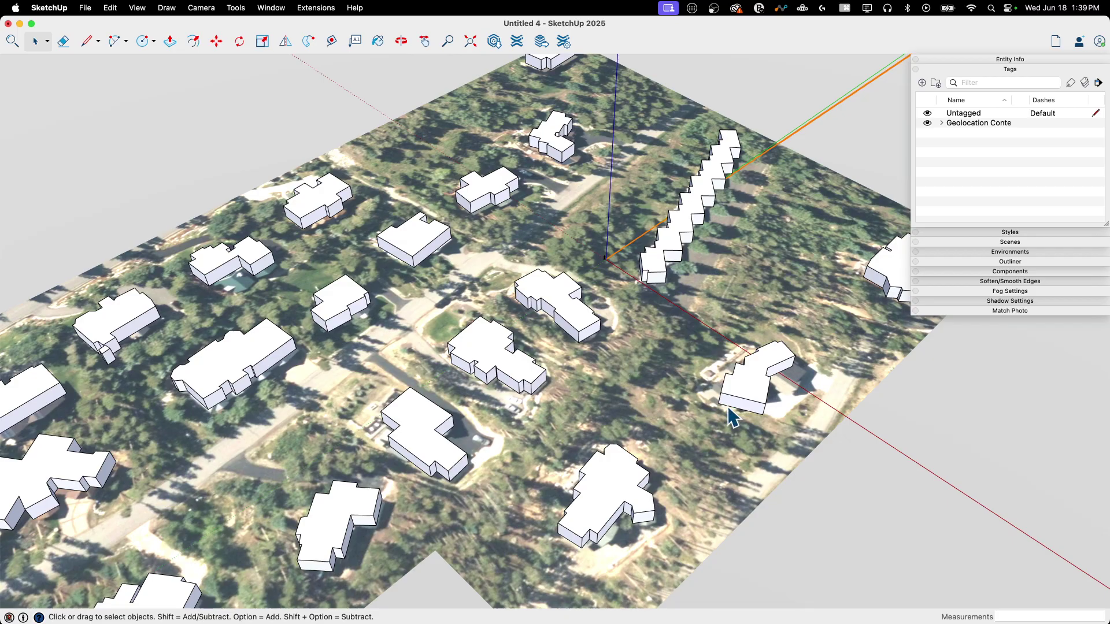
Orbit from a top-down view to a low oblique angle over the white houses.
mouse_move(629, 398)
middle_down()
mouse_move(441, 508)
mouse_move(488, 486)
mouse_move(486, 463)
mouse_move(463, 462)
middle_up()
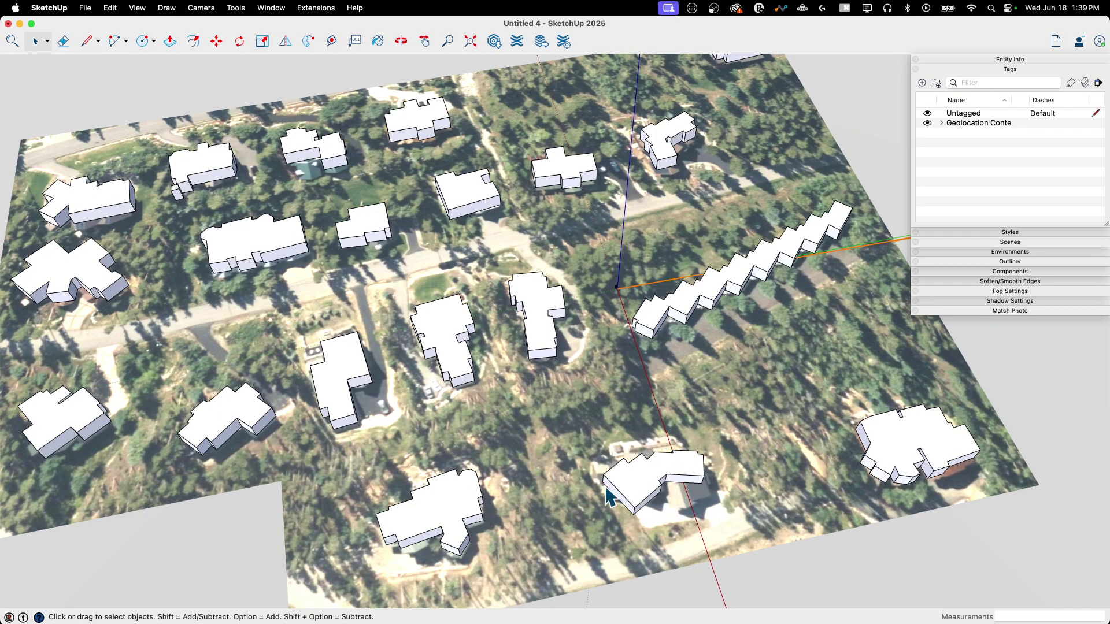
middle_drag(565, 322, 534, 358)
scroll(535, 358, down, 2)
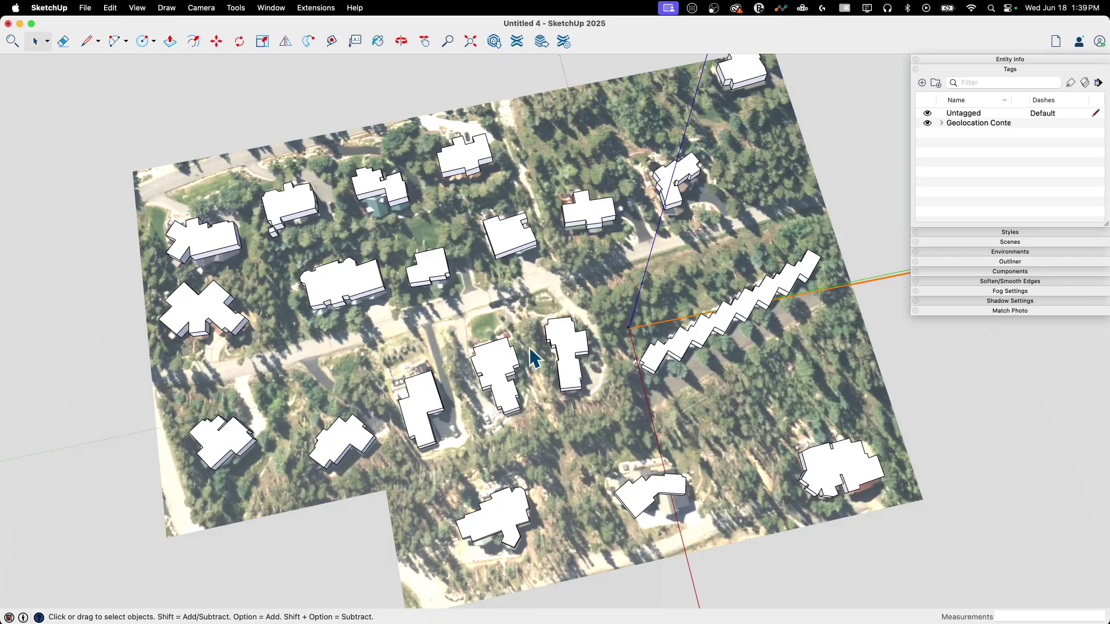
scroll(356, 289, up, 3)
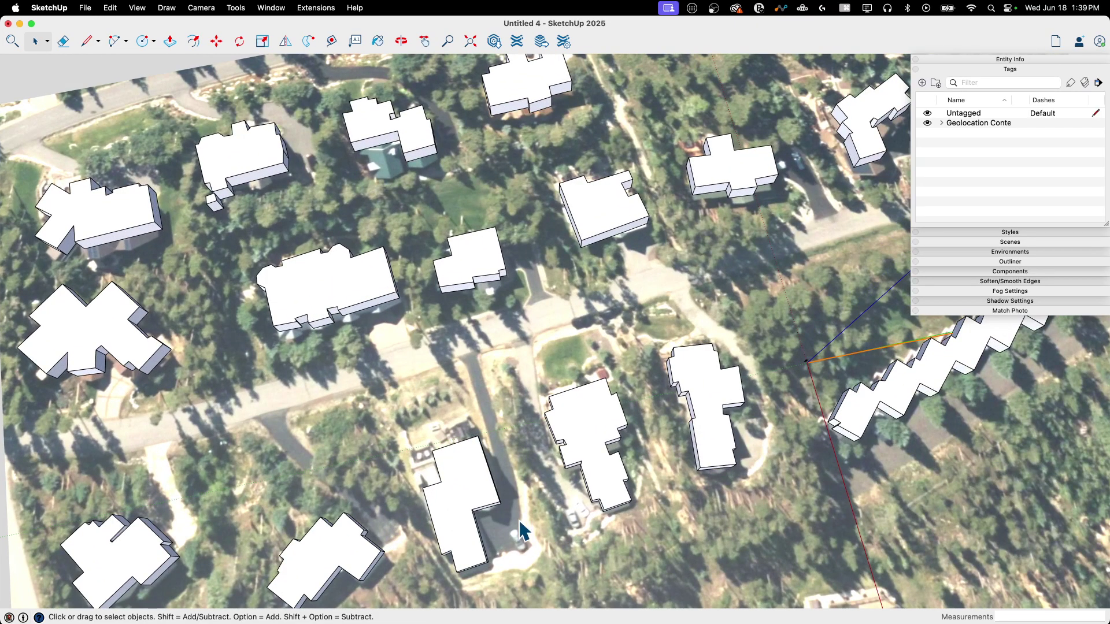
middle_drag(532, 600, 525, 451)
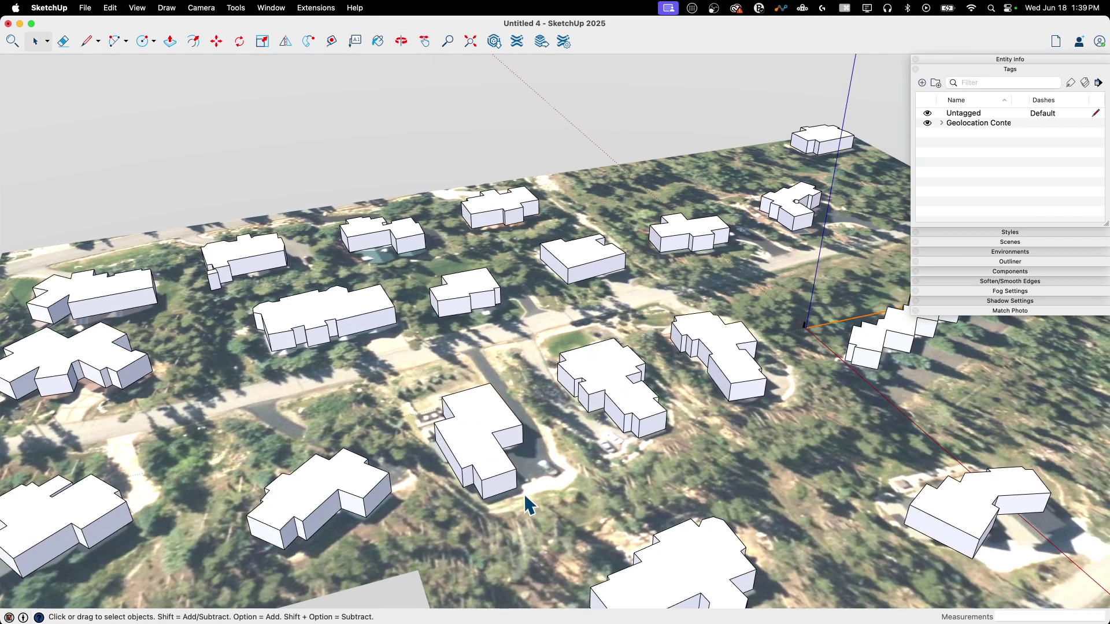
middle_drag(611, 416, 641, 364)
scroll(587, 292, down, 5)
scroll(586, 292, up, 3)
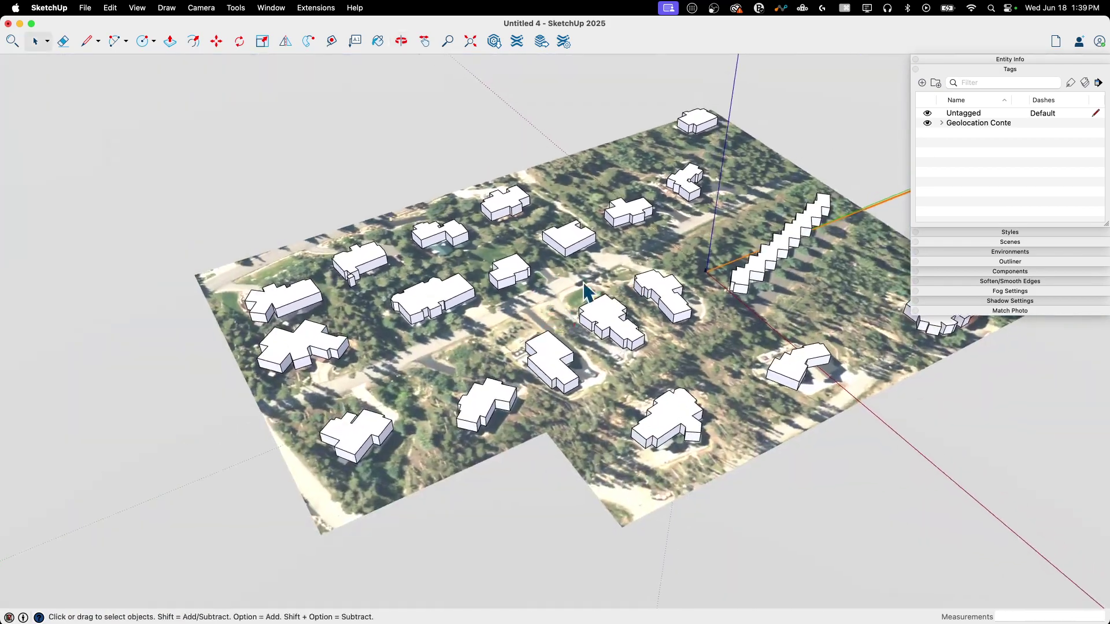
Expand the Geolocation Content, Flat Site, Map Texture and 3D Buildings tags.
click(940, 123)
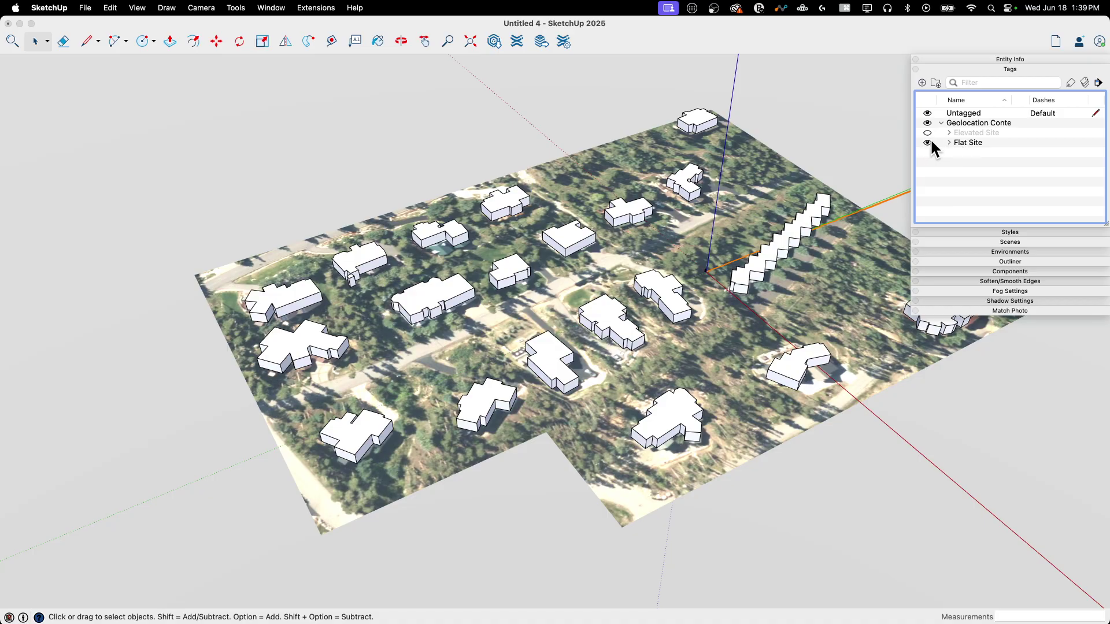
click(949, 143)
click(956, 162)
click(956, 152)
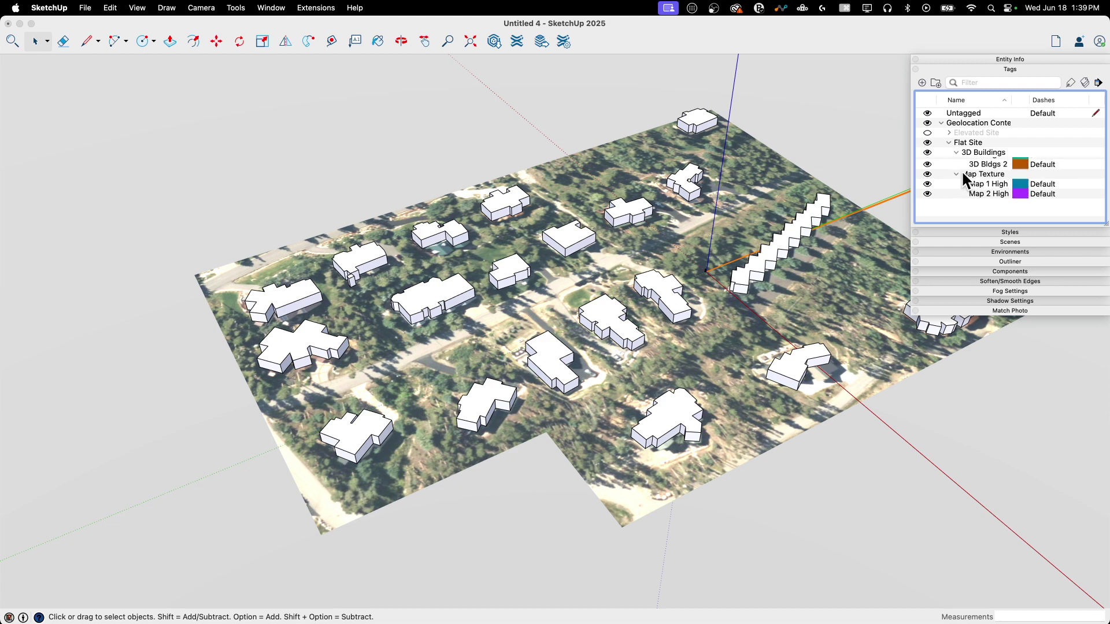
Toggle visibility of the first 3D buildings tag and 3D Bldgs 2 off and on.
click(926, 163)
click(926, 163)
click(929, 173)
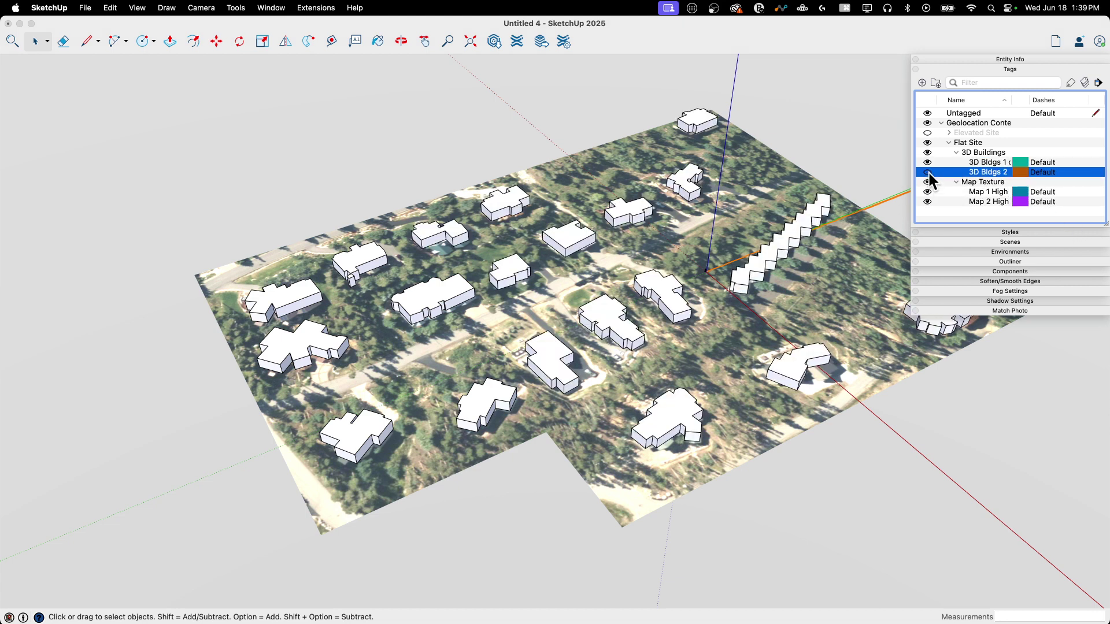
click(928, 172)
click(928, 172)
Toggle the Map 2 High and Map 1 High textures off and on, then inspect the site.
click(927, 202)
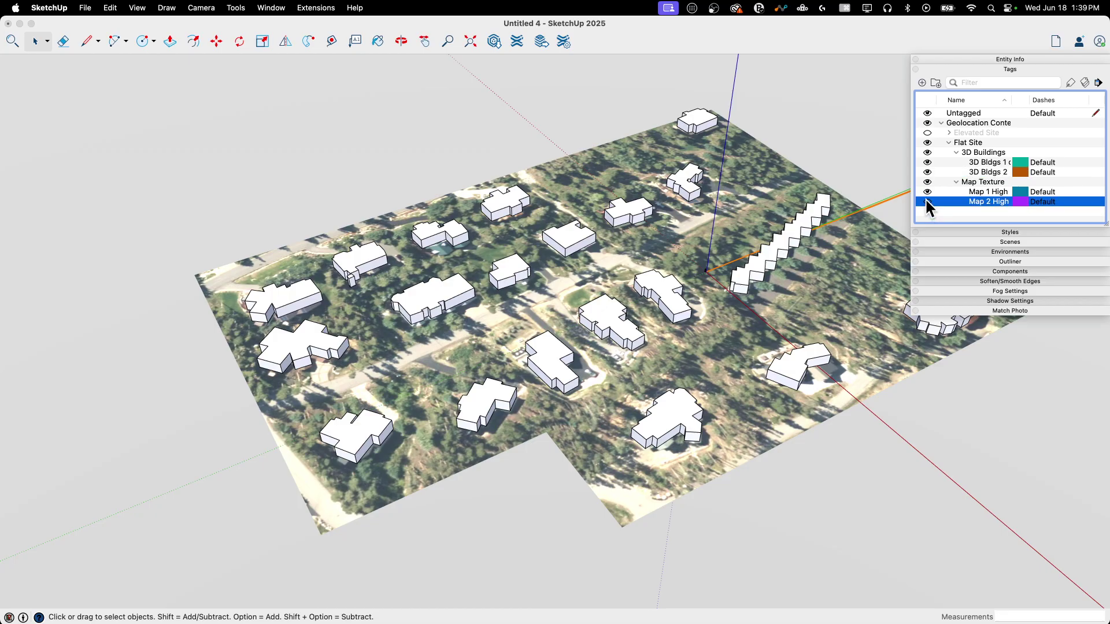
click(927, 201)
click(927, 192)
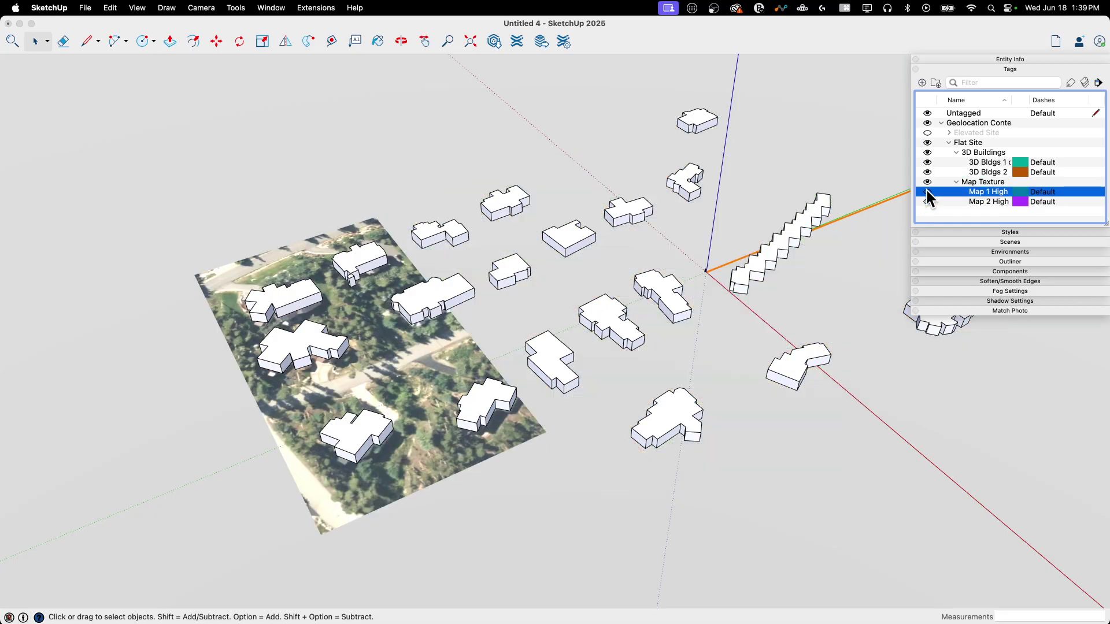
click(926, 191)
scroll(543, 462, up, 10)
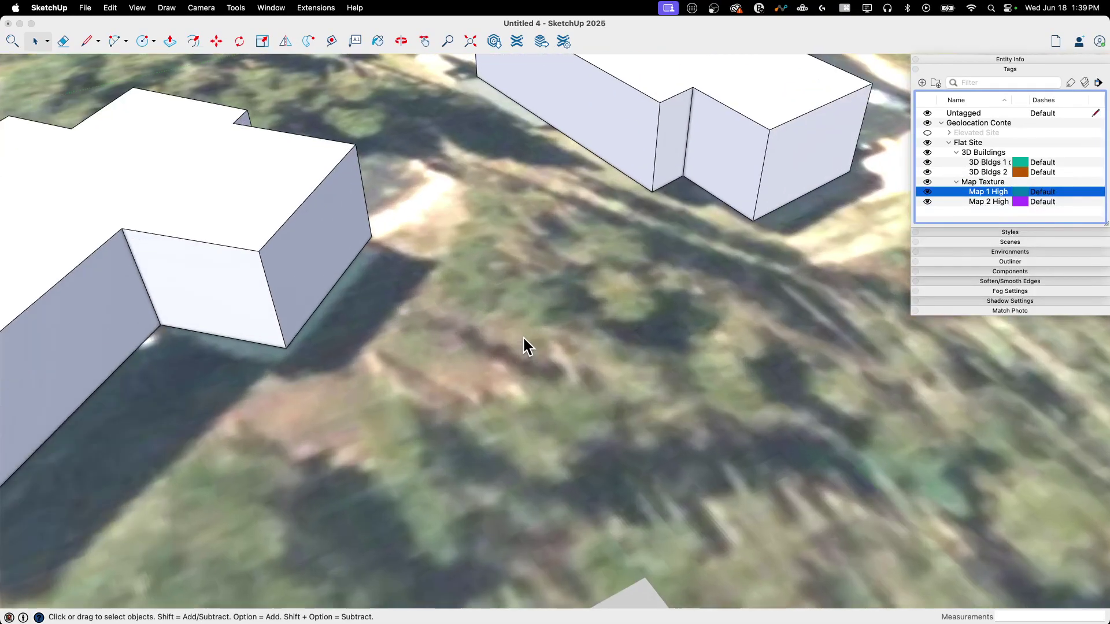
middle_drag(673, 306, 636, 312)
scroll(634, 308, down, 10)
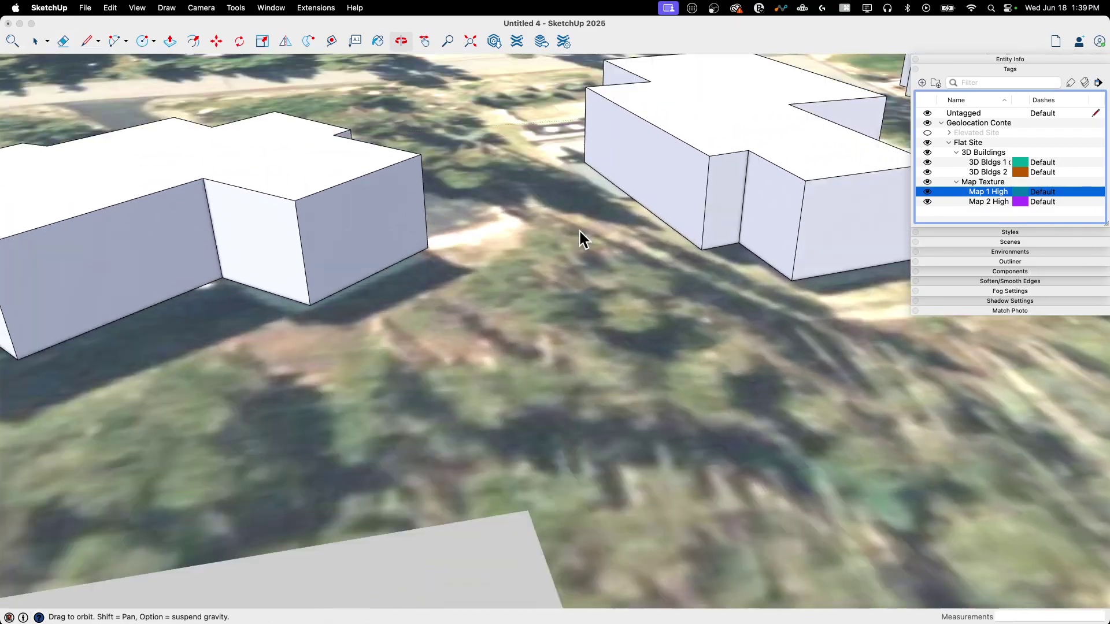
scroll(573, 439, down, 10)
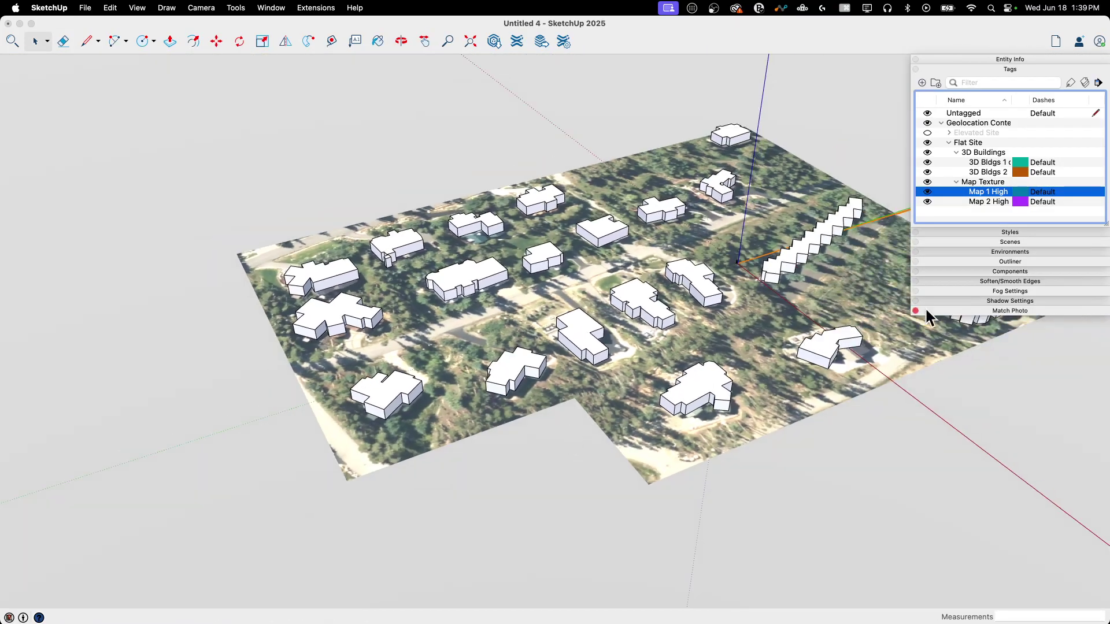
middle_drag(572, 443, 735, 323)
scroll(734, 323, up, 3)
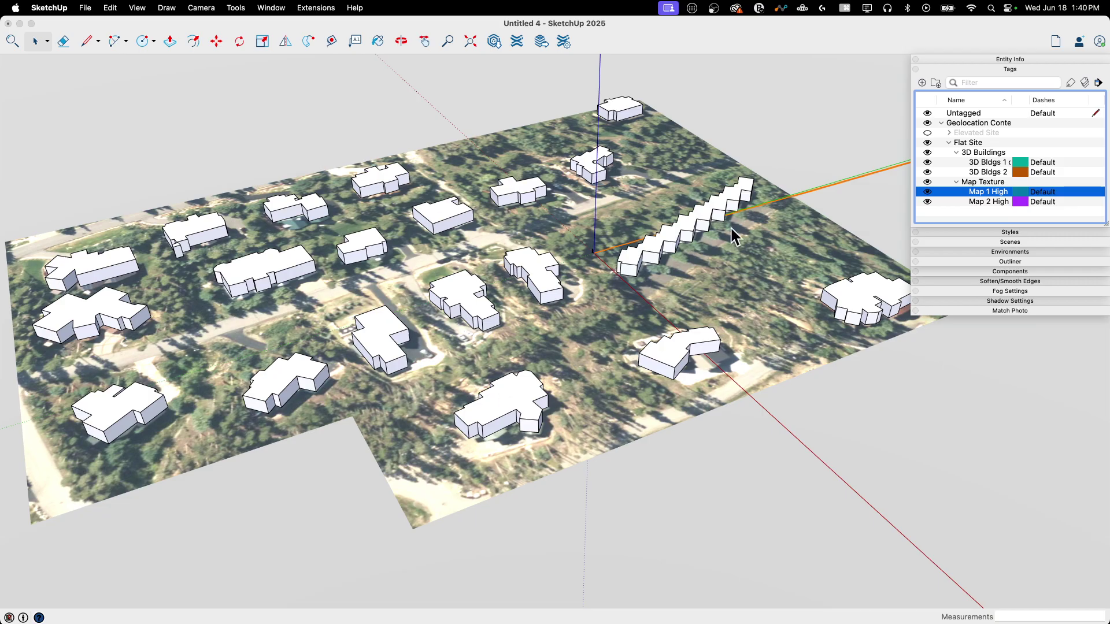
scroll(692, 384, down, 3)
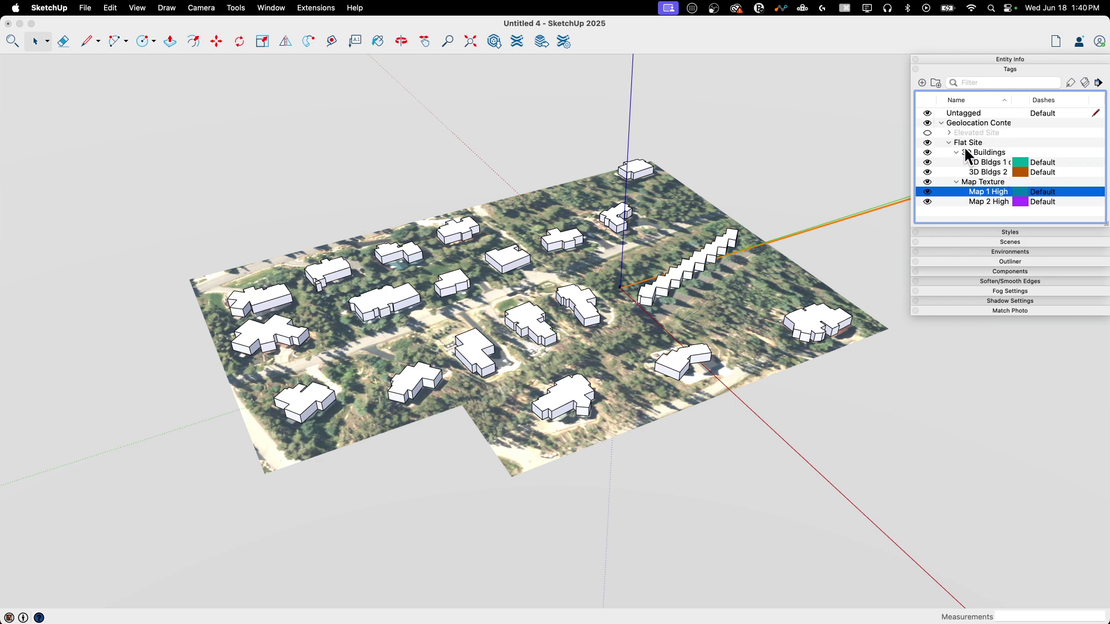
click(927, 143)
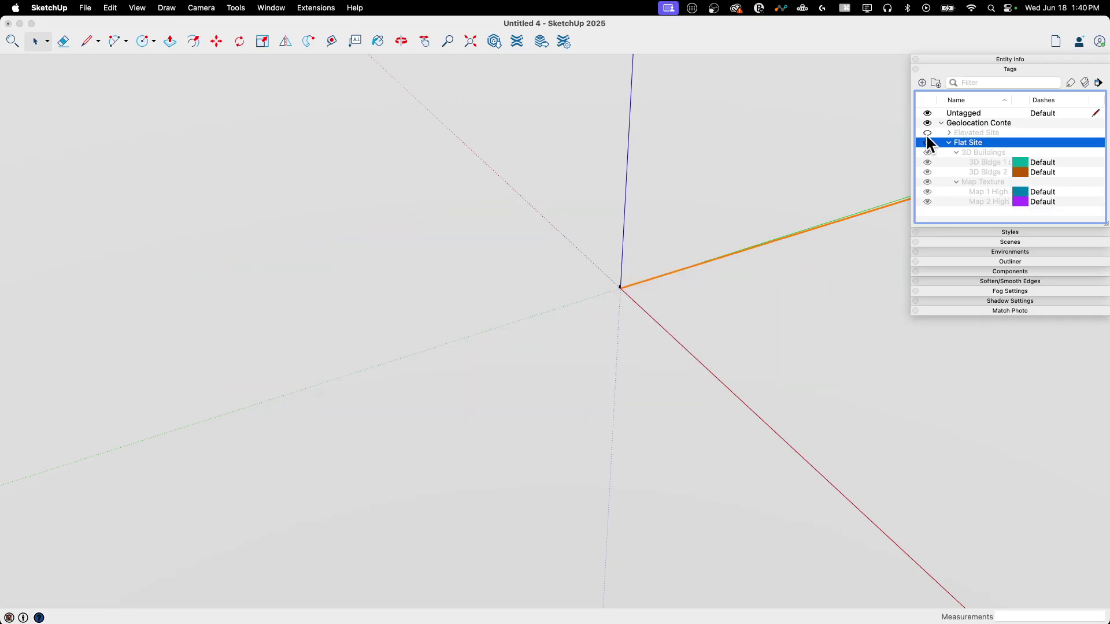
click(948, 143)
click(927, 133)
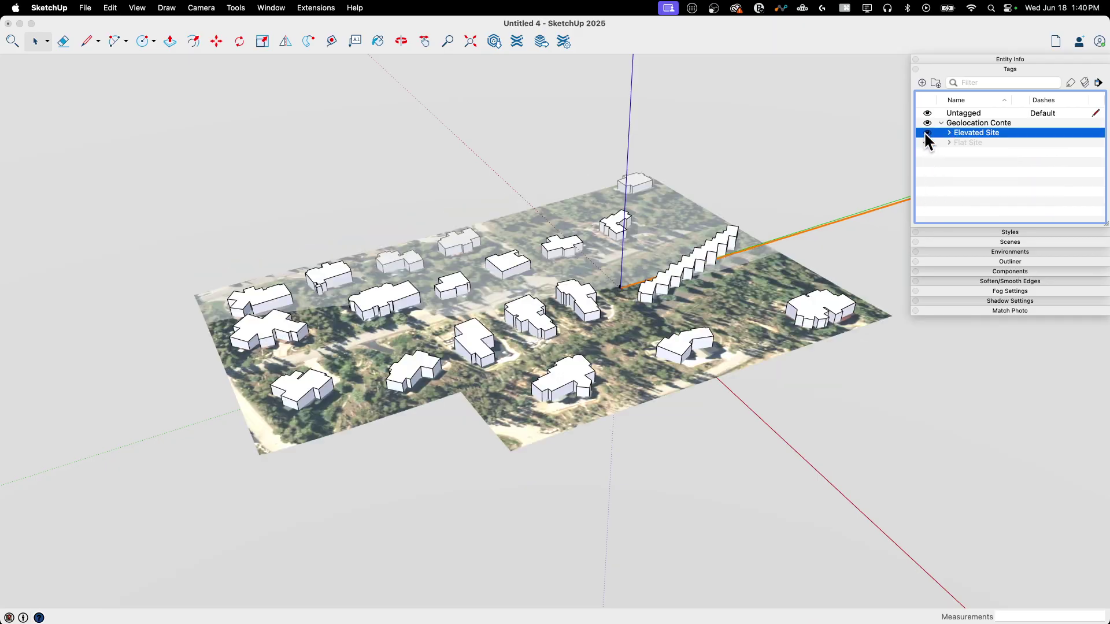
middle_drag(823, 394, 673, 299)
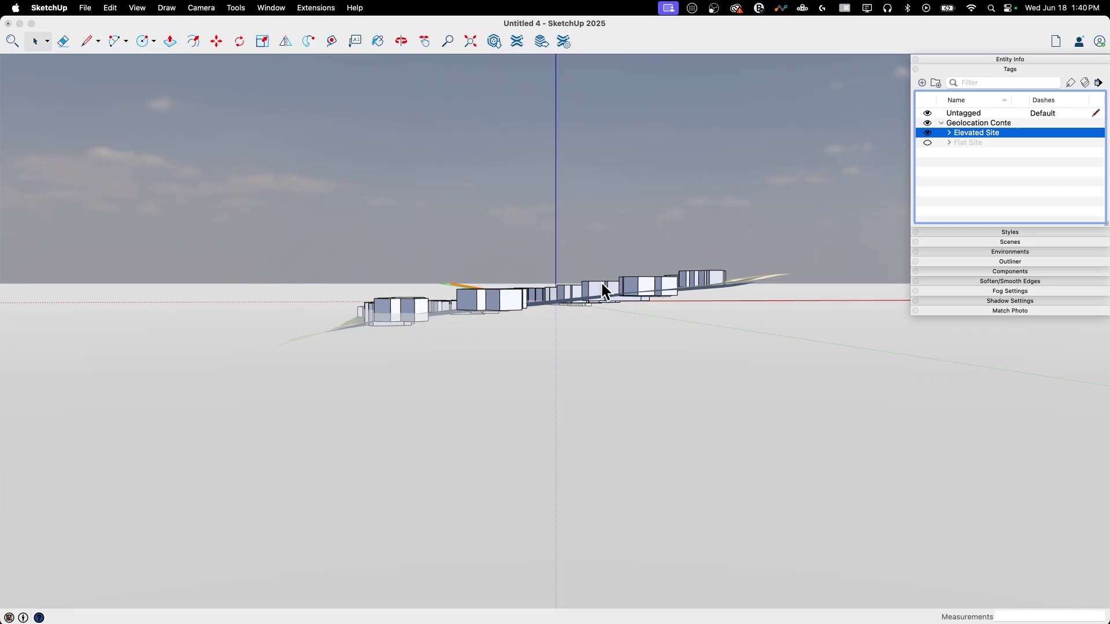
middle_drag(334, 296, 646, 324)
middle_drag(558, 483, 612, 401)
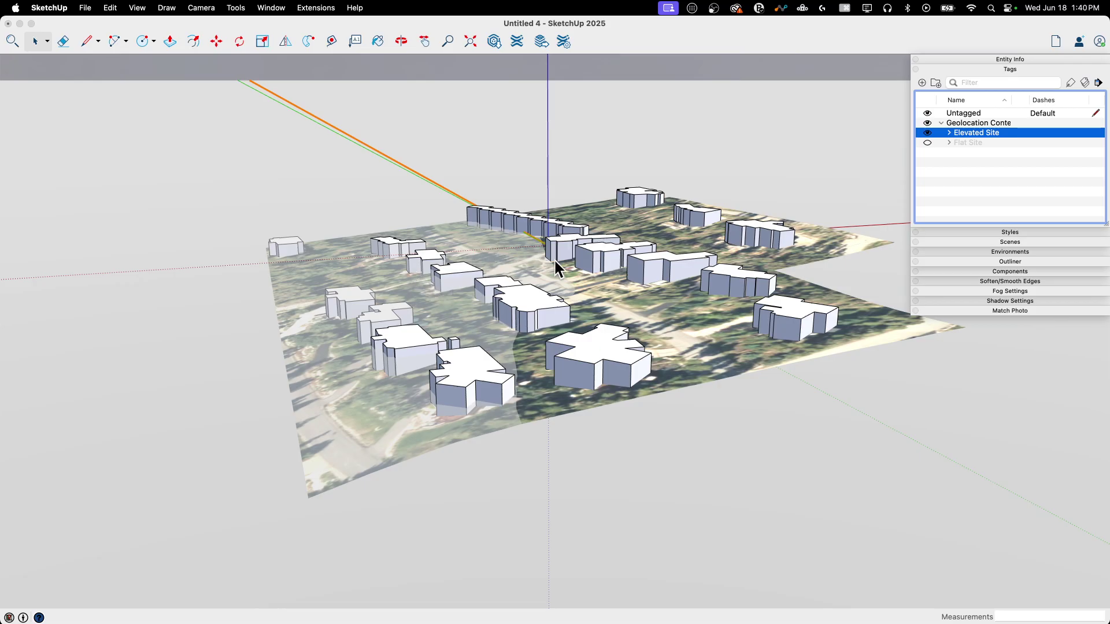
middle_drag(557, 333, 433, 364)
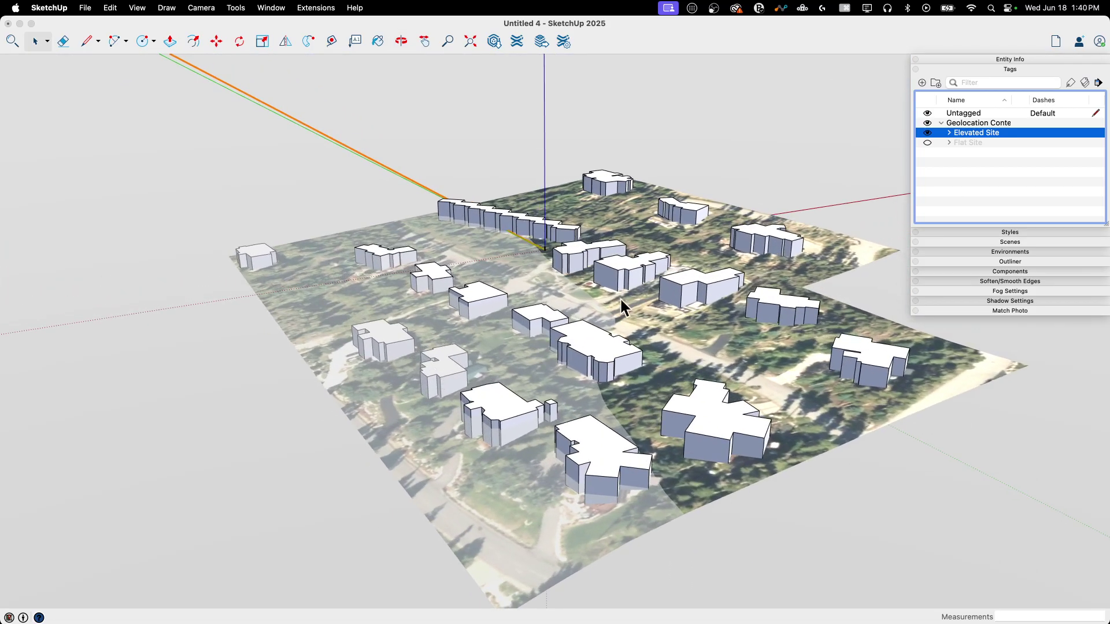
scroll(518, 243, up, 15)
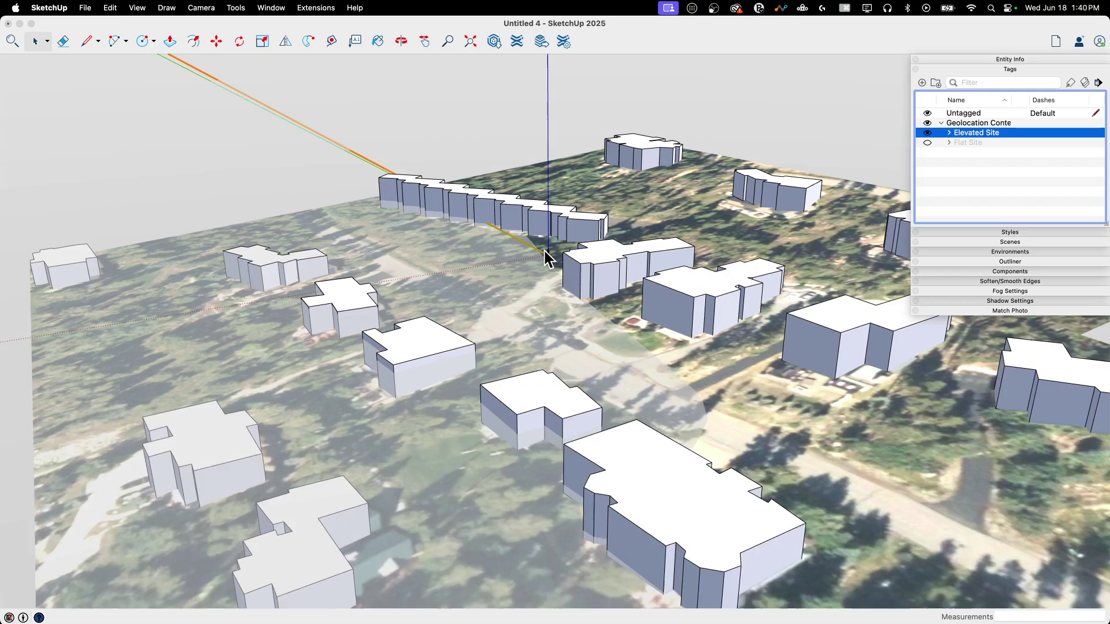
scroll(546, 265, up, 8)
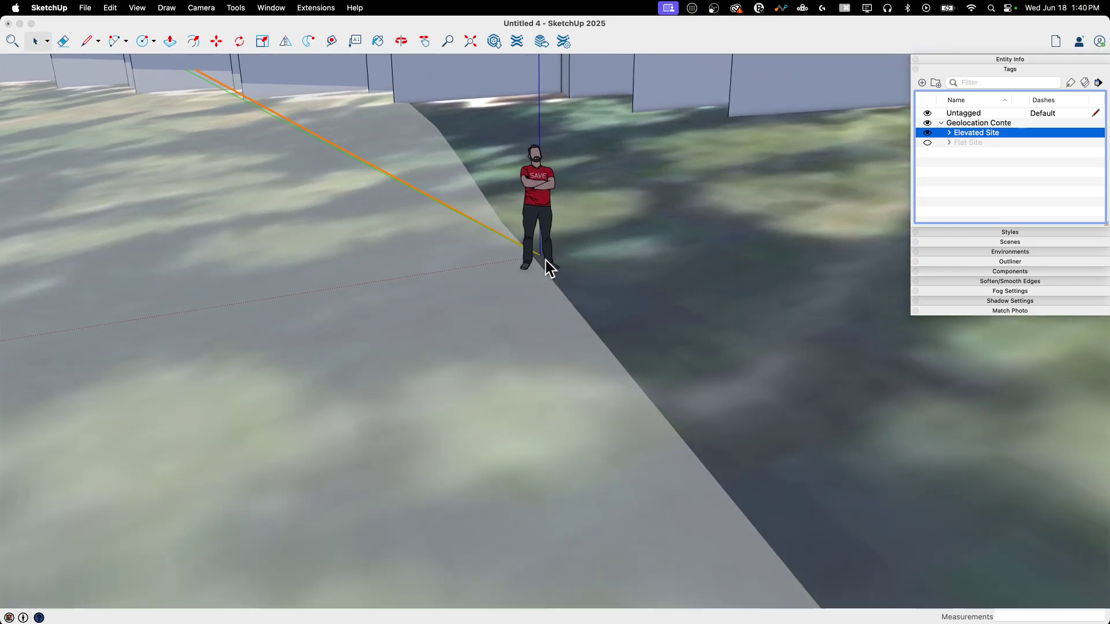
scroll(539, 257, down, 3)
scroll(538, 255, down, 10)
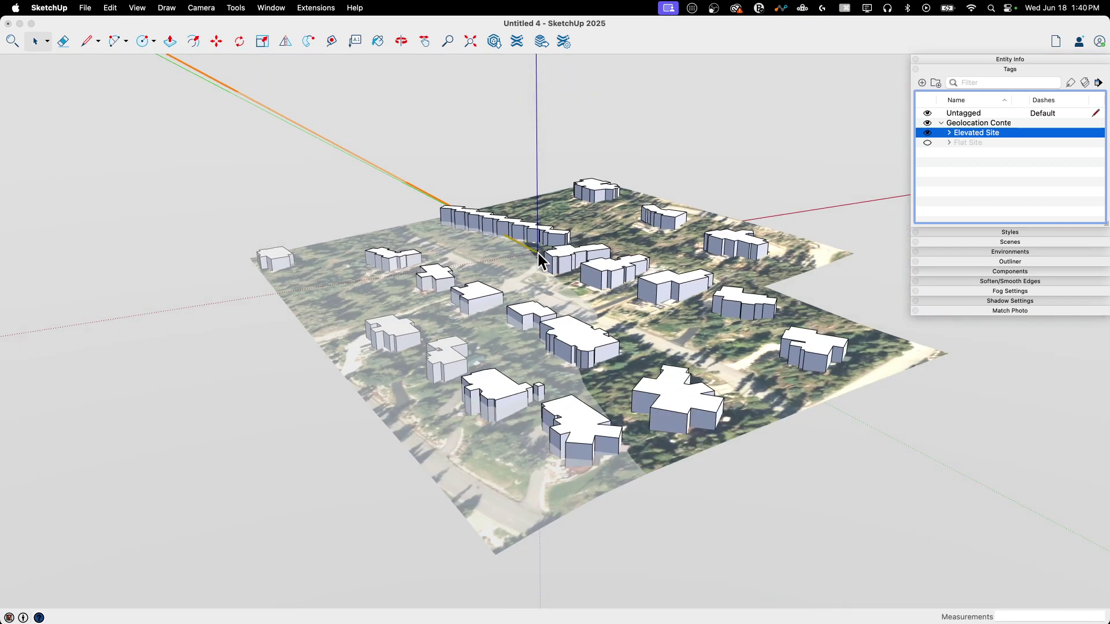
middle_drag(729, 500, 449, 302)
middle_drag(310, 289, 460, 349)
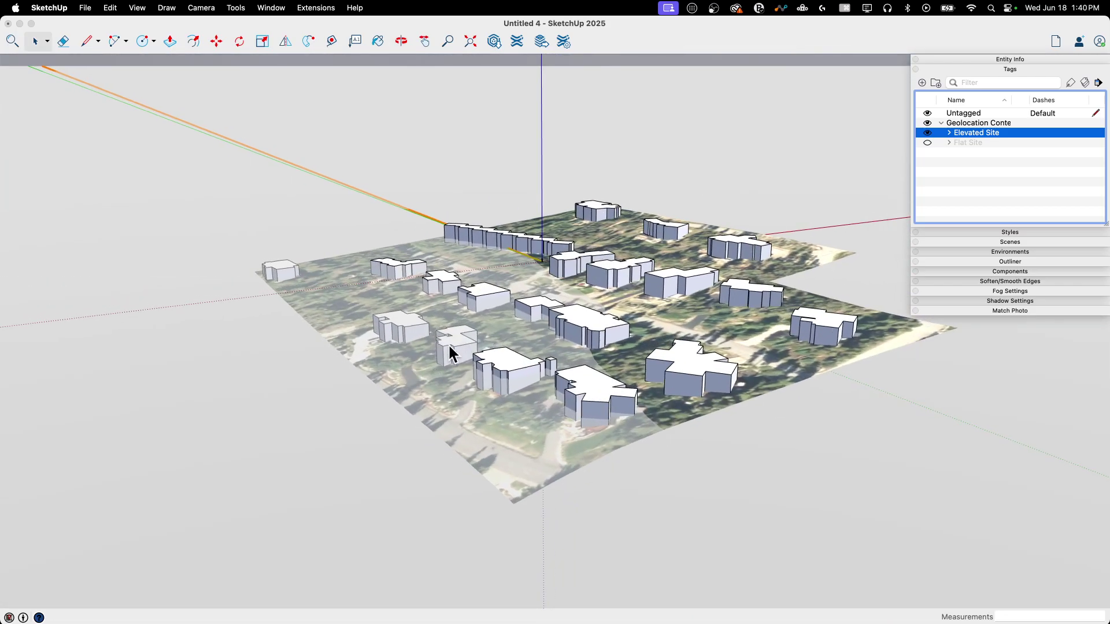
click(1015, 230)
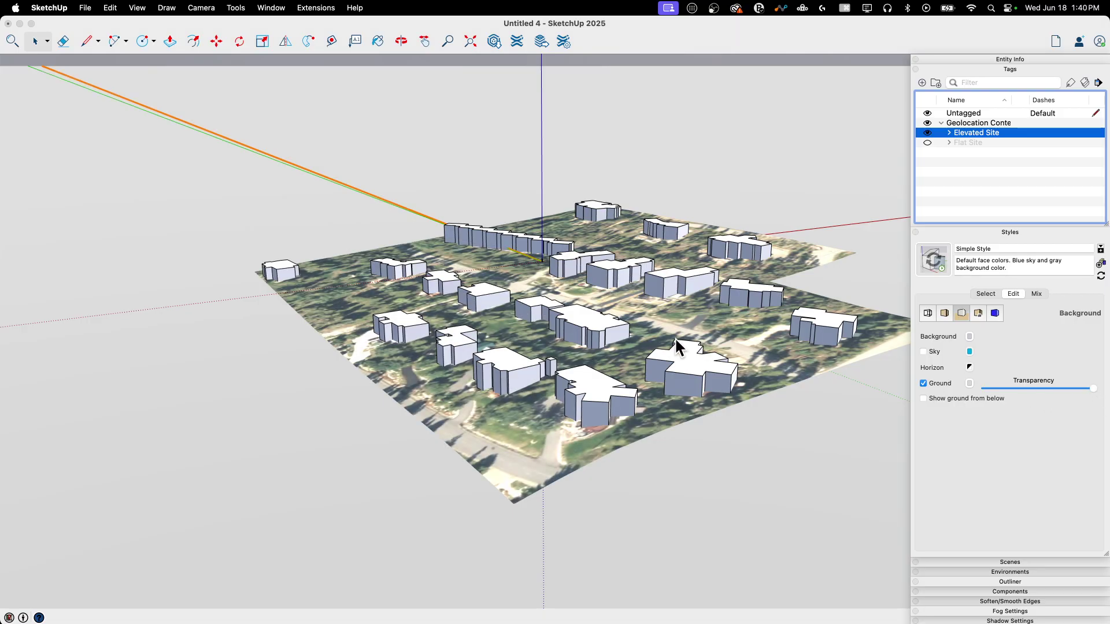
middle_drag(801, 339, 818, 445)
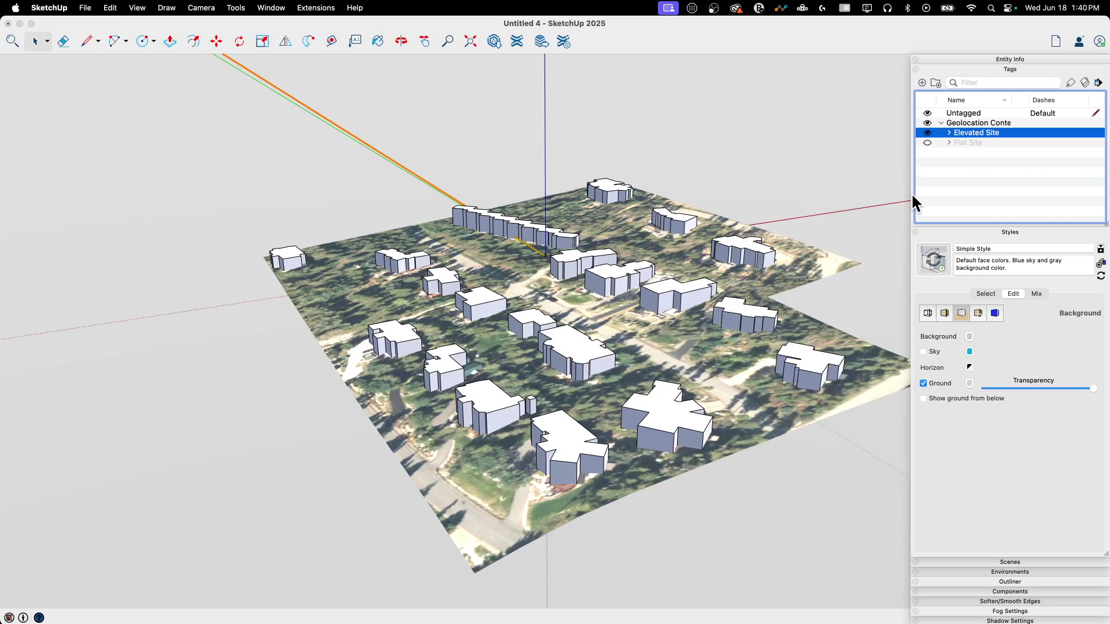
click(1015, 234)
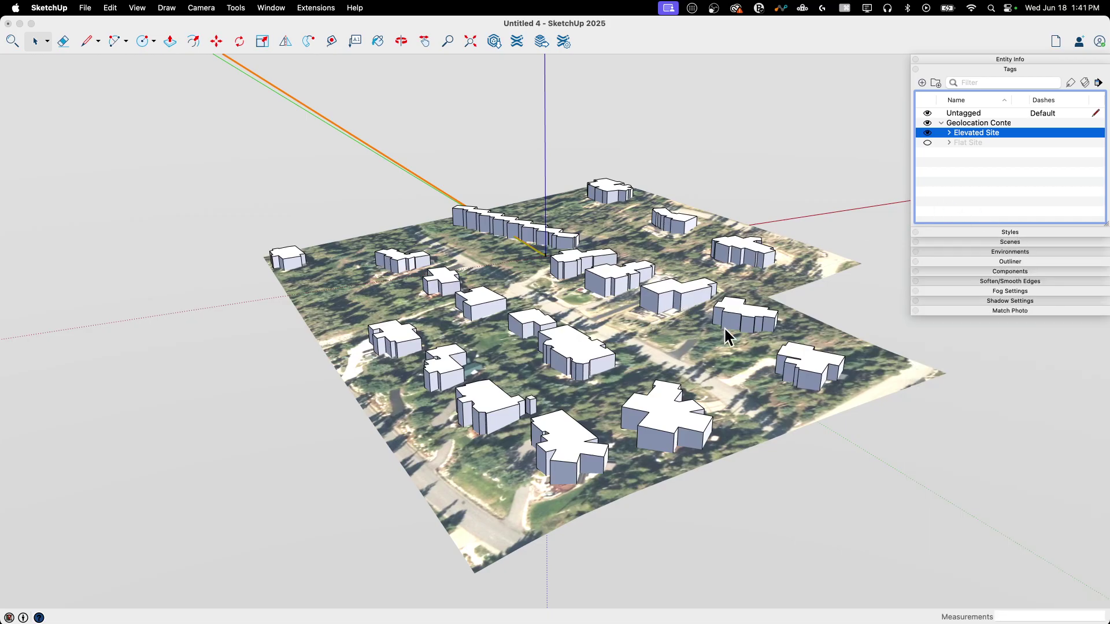
middle_drag(724, 327, 639, 310)
scroll(557, 258, up, 5)
scroll(619, 292, down, 6)
middle_drag(577, 280, 682, 267)
scroll(731, 281, up, 3)
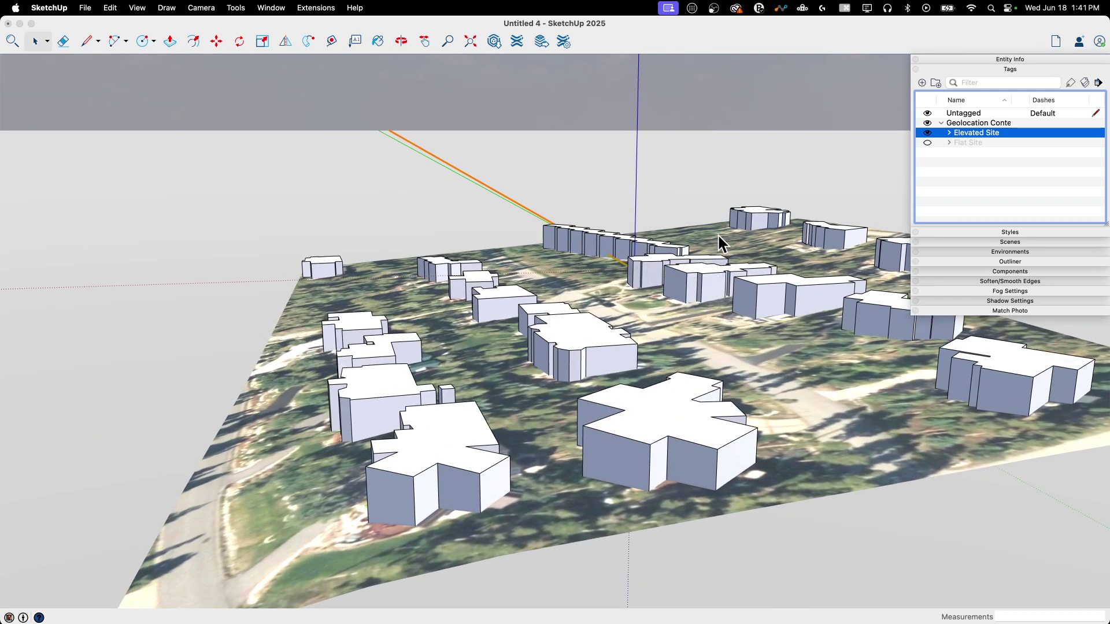
middle_drag(643, 372, 567, 329)
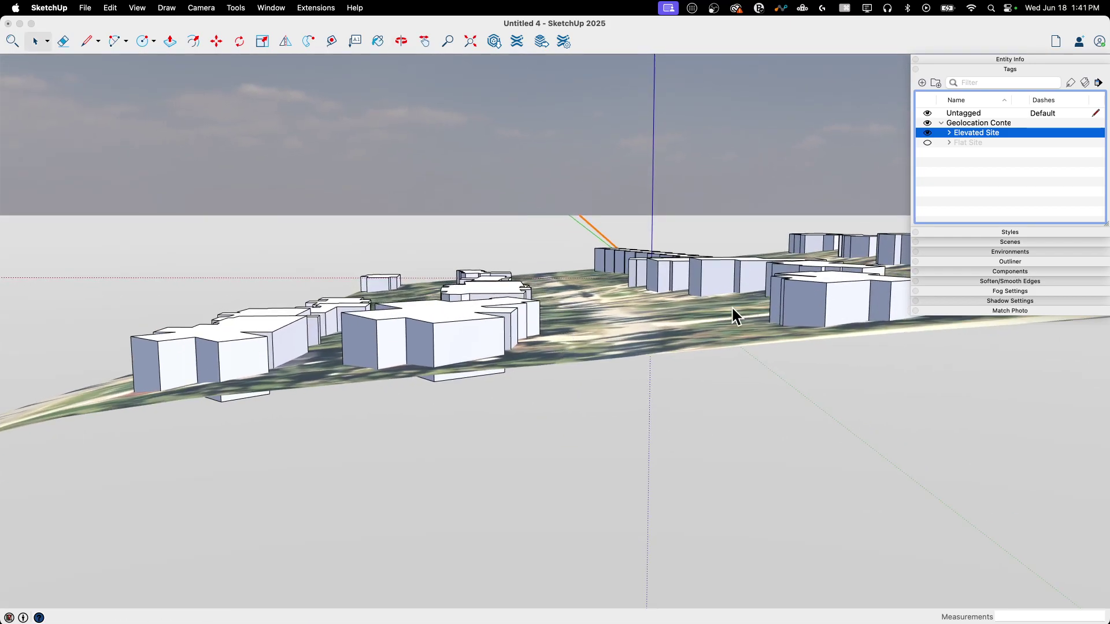
scroll(722, 304, up, 3)
scroll(720, 295, up, 2)
middle_drag(708, 322, 641, 250)
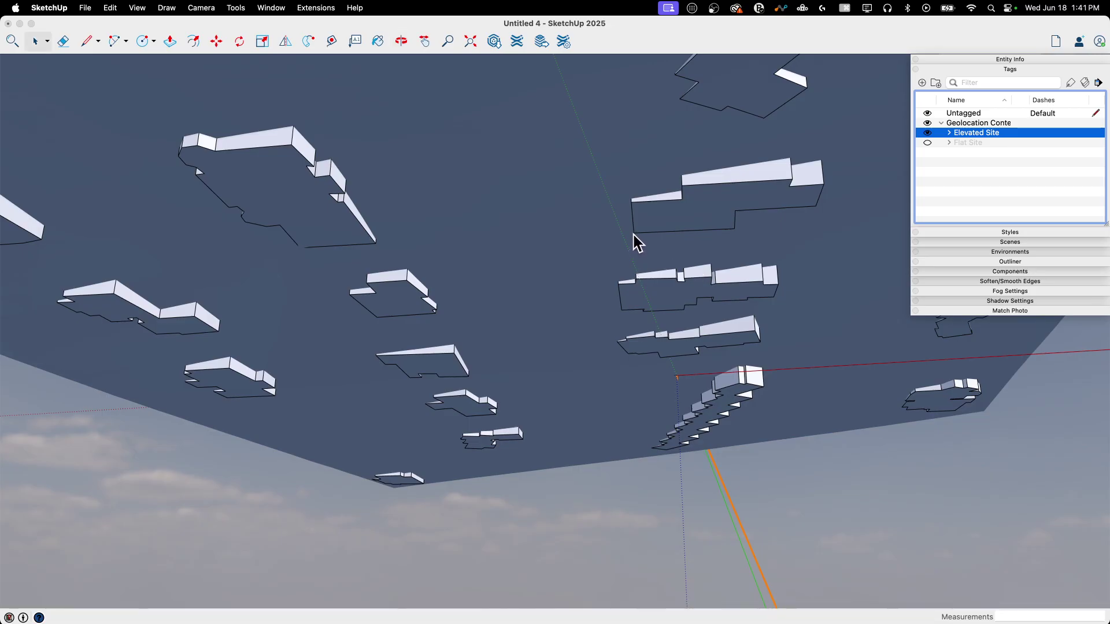
middle_drag(623, 226, 668, 349)
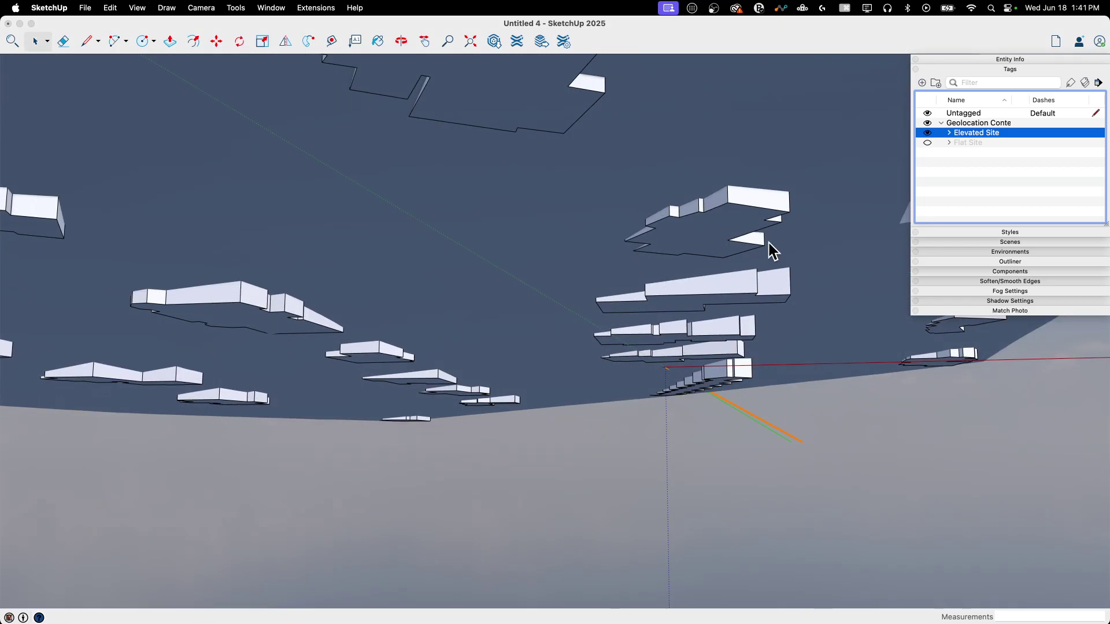
scroll(741, 324, down, 4)
middle_drag(742, 330, 839, 384)
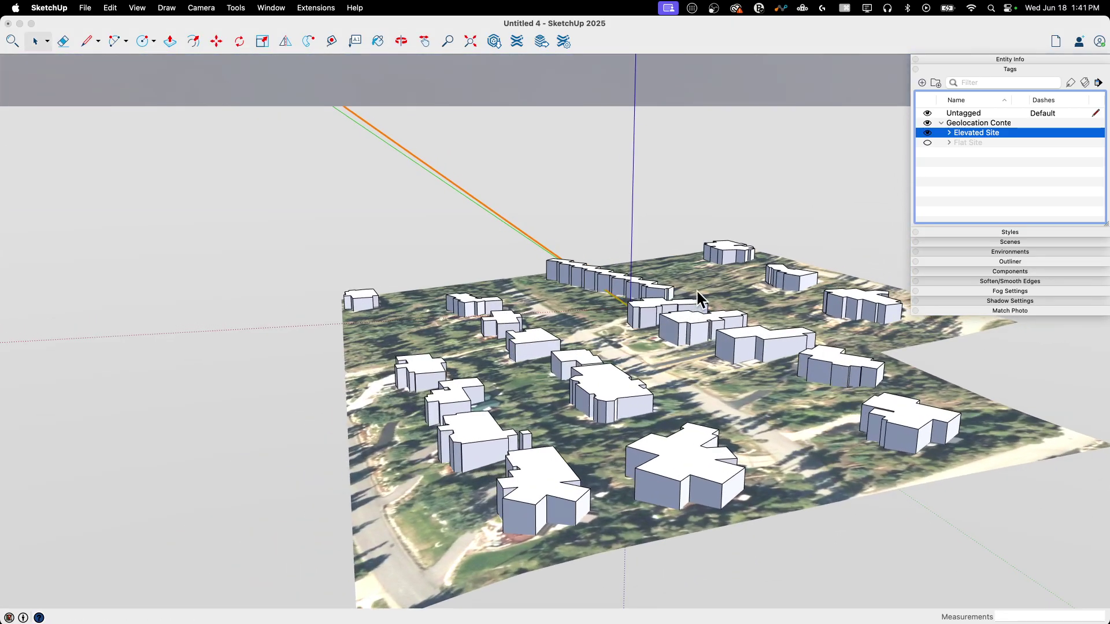
middle_drag(572, 287, 669, 278)
scroll(501, 269, up, 5)
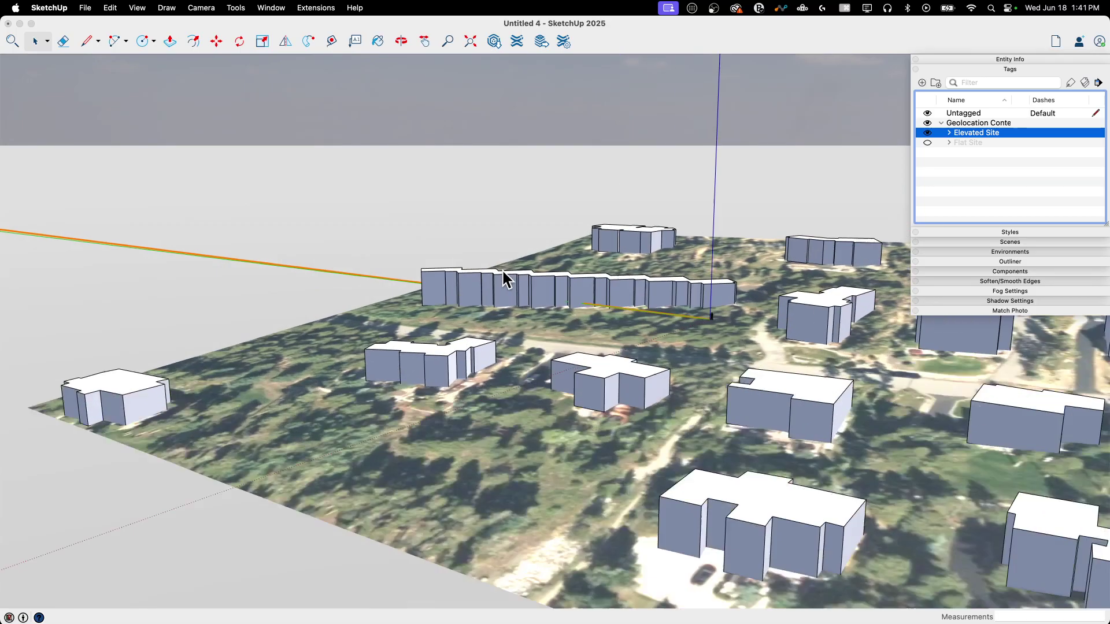
middle_drag(547, 296, 880, 335)
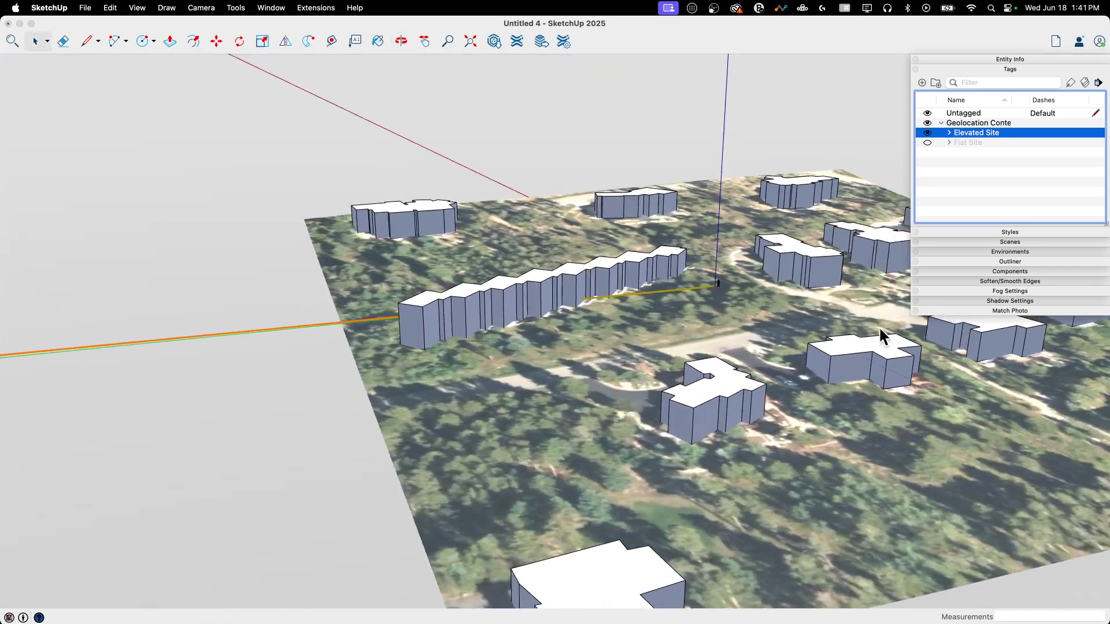
middle_drag(415, 316, 684, 409)
scroll(307, 314, down, 3)
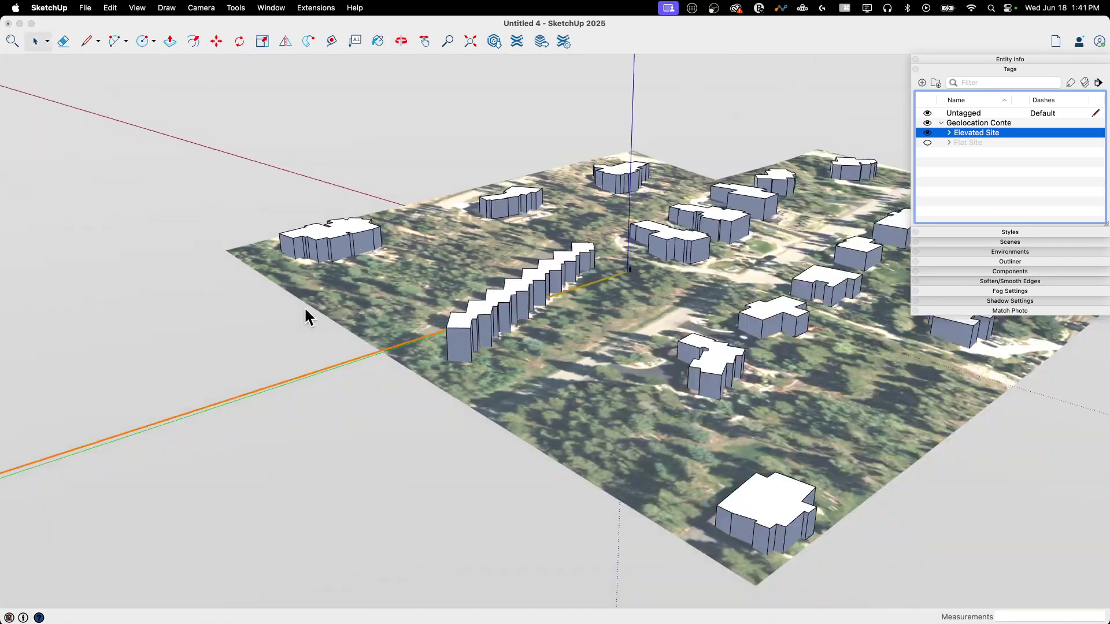
scroll(724, 385, up, 3)
scroll(724, 384, up, 3)
middle_drag(327, 318, 154, 310)
scroll(217, 223, up, 3)
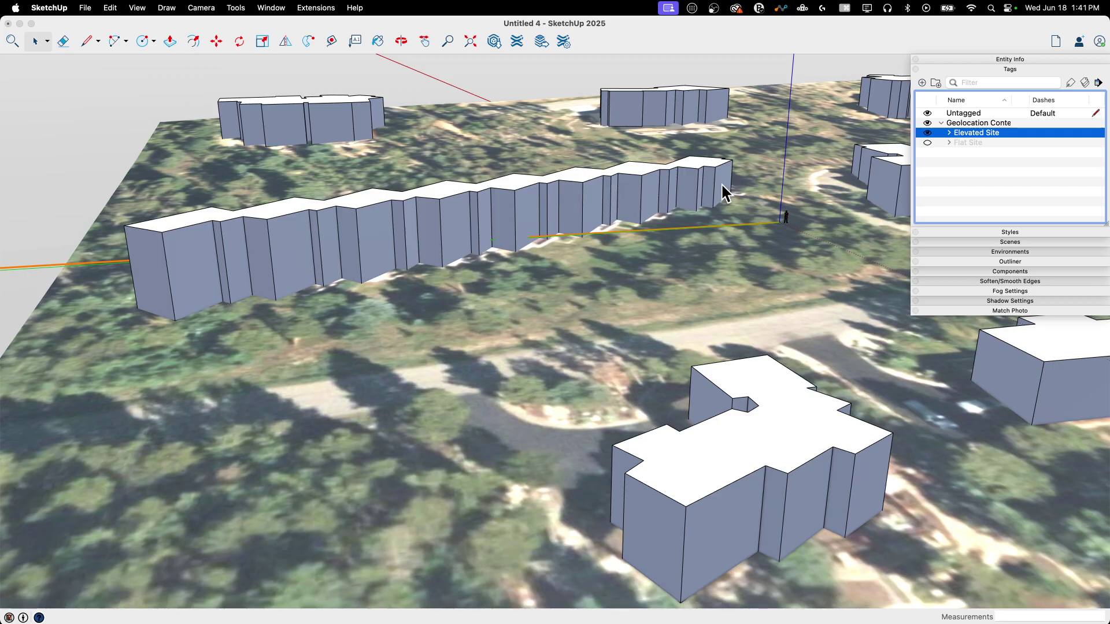
middle_drag(227, 285, 607, 399)
scroll(332, 335, down, 5)
middle_drag(332, 335, 722, 358)
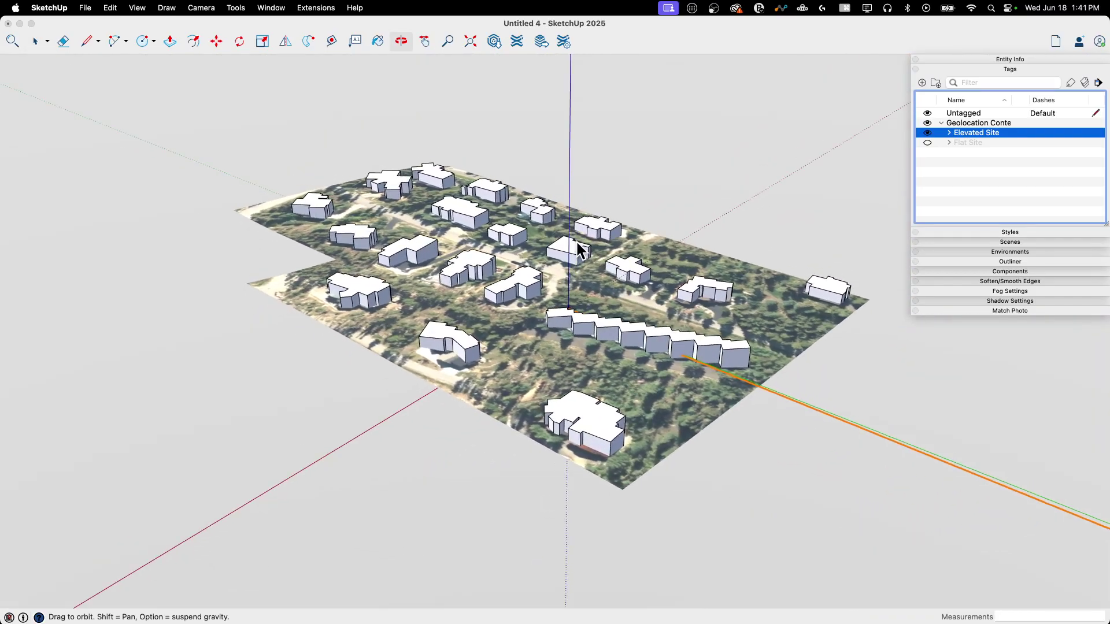
middle_drag(817, 410, 636, 241)
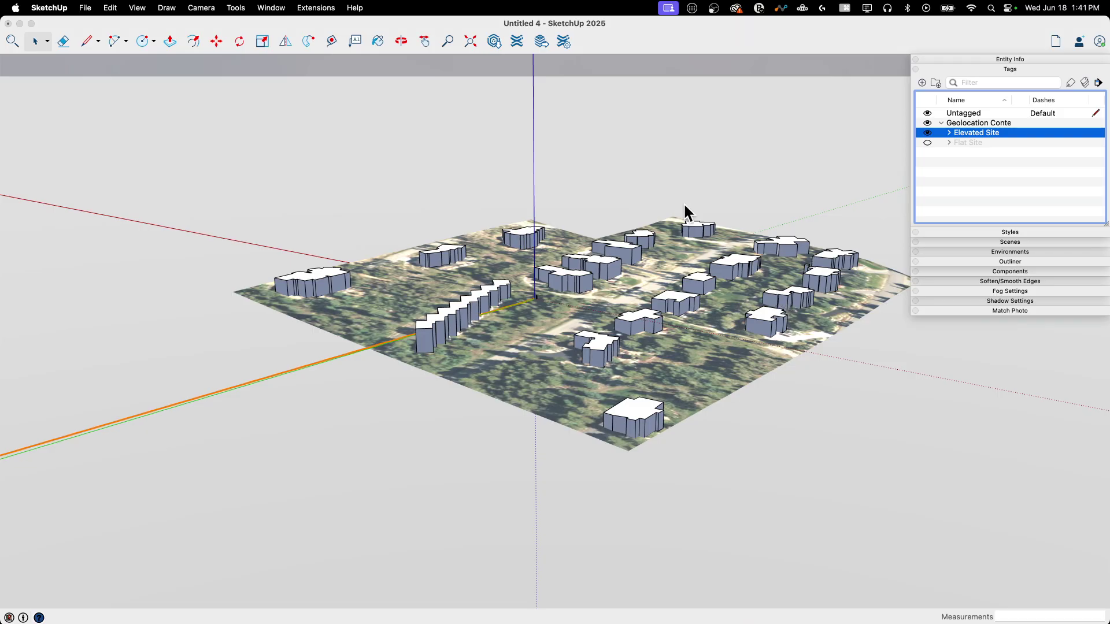
Switch to the Untitled 3 model window.
click(268, 8)
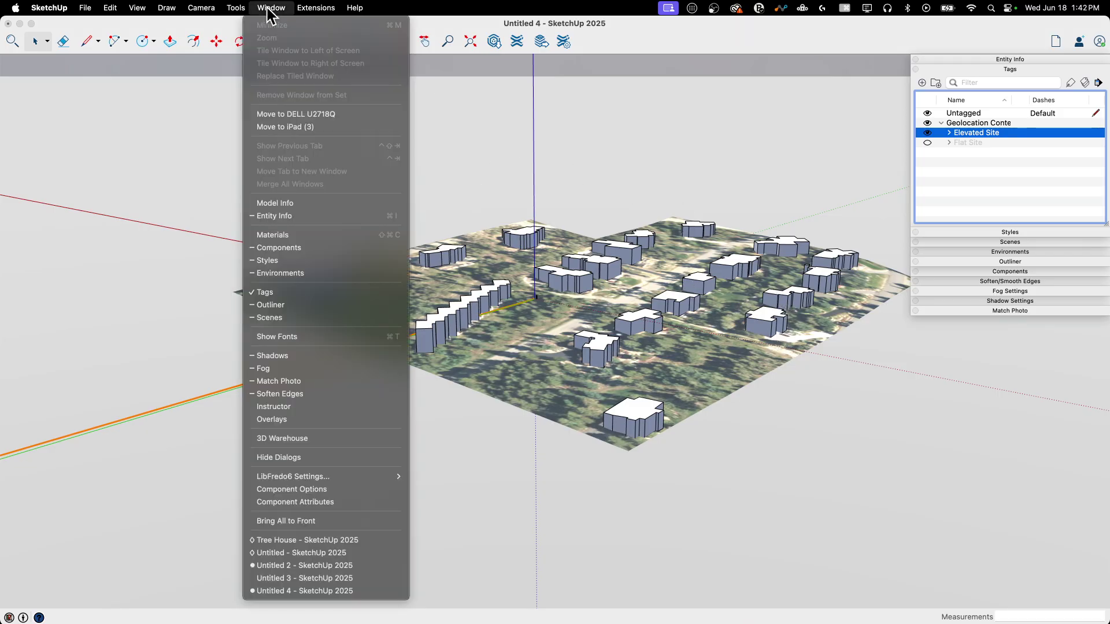
click(369, 577)
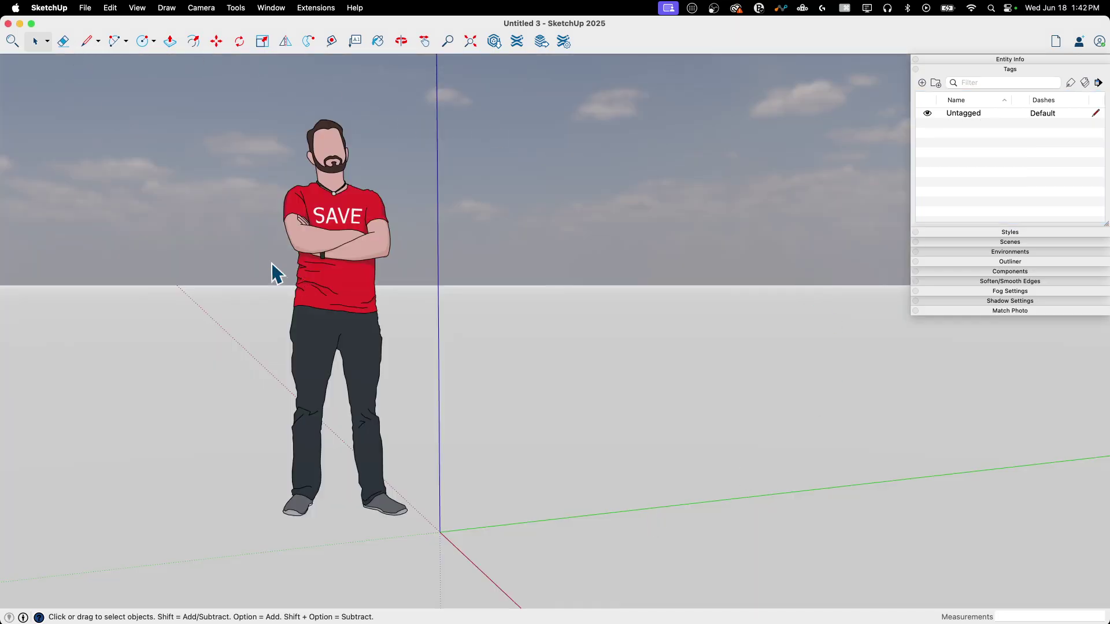
scroll(271, 267, down, 3)
middle_drag(272, 267, 299, 289)
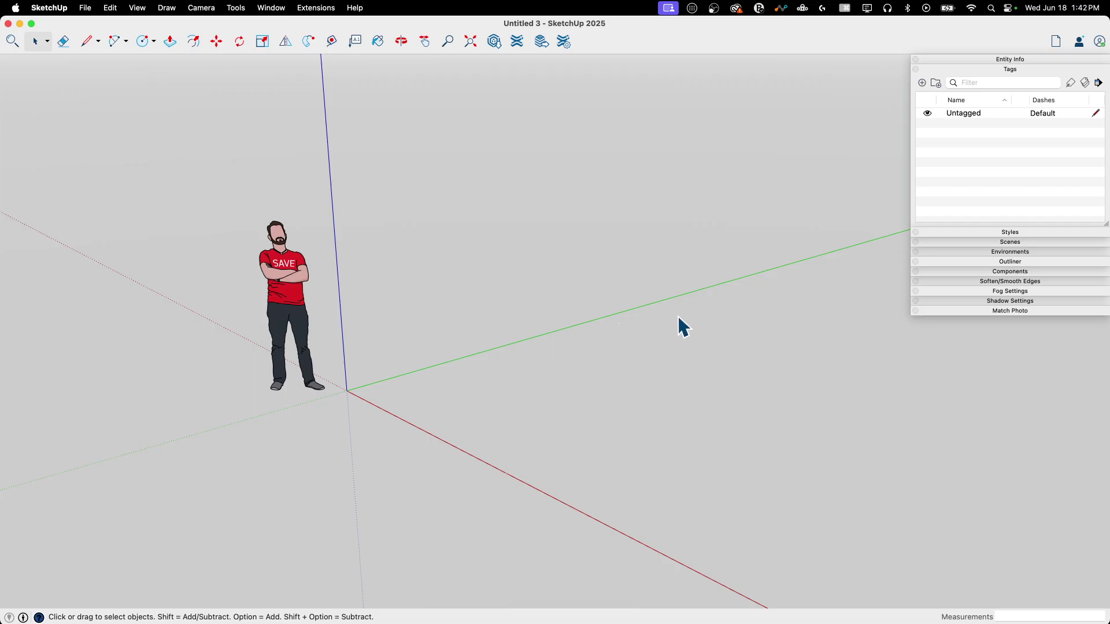
Add a location to the model, searching 'denver, co' and setting geolocation to Denver, CO, US.
click(85, 8)
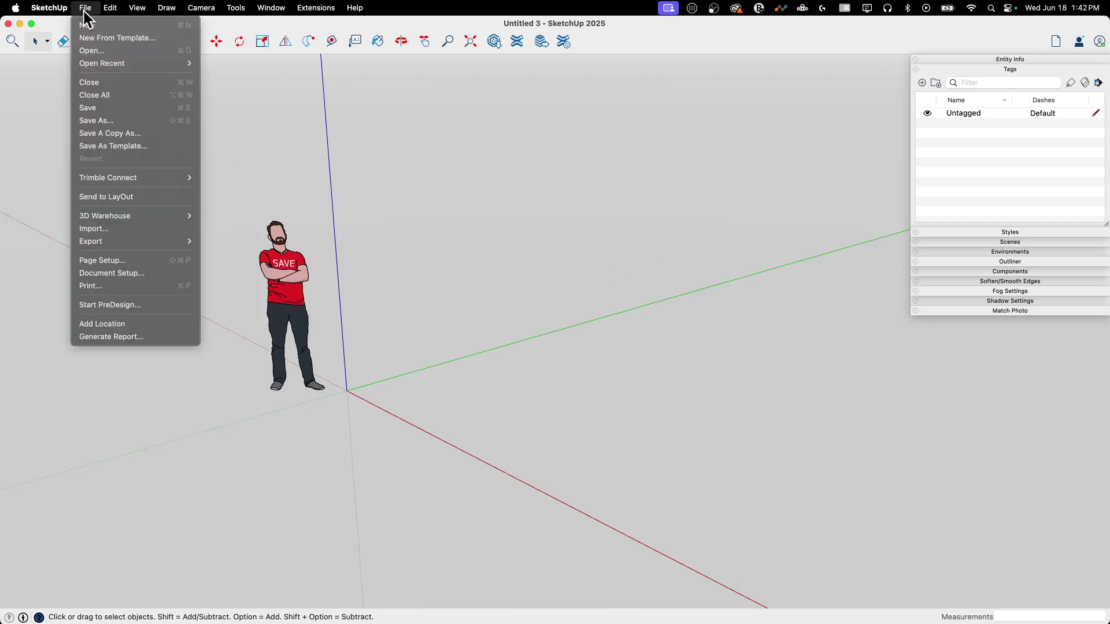
click(101, 323)
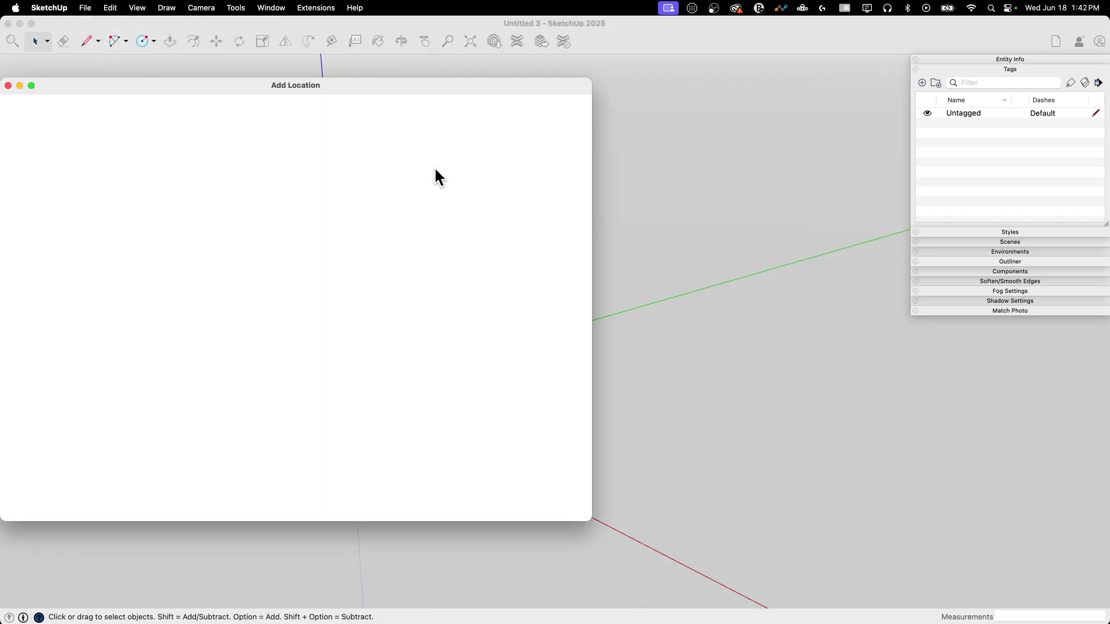
click(68, 174)
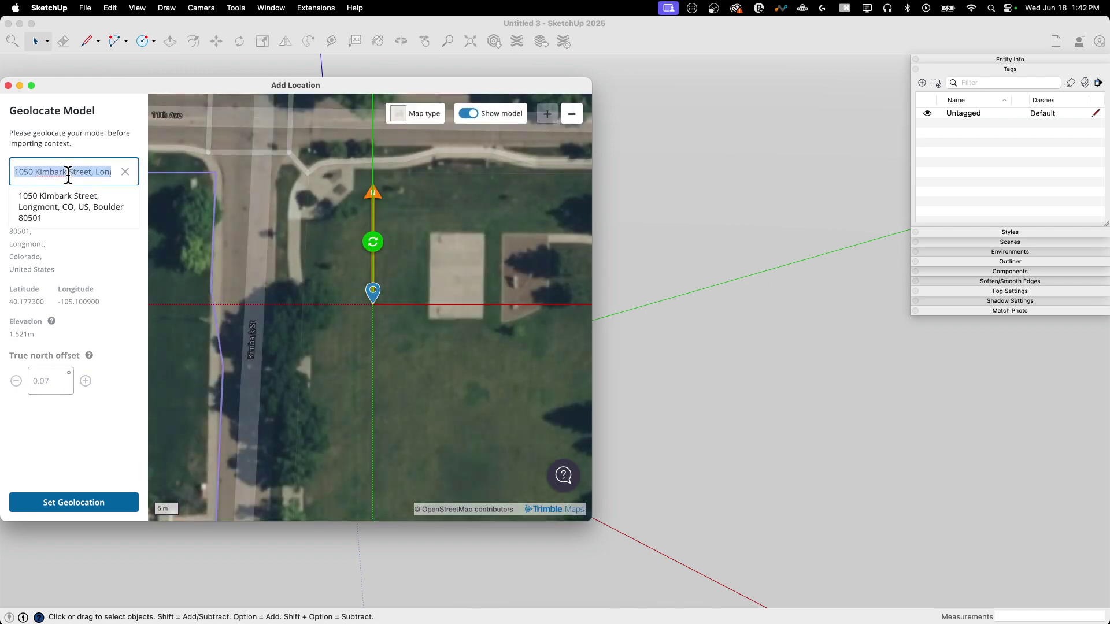
text(den)
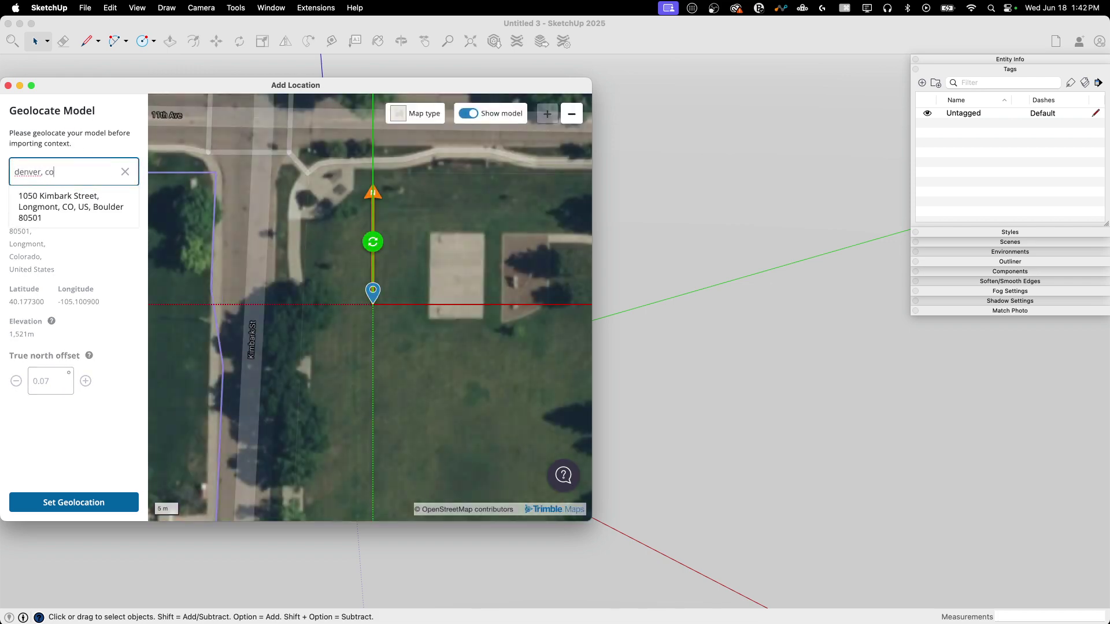
text(ver, co)
click(65, 200)
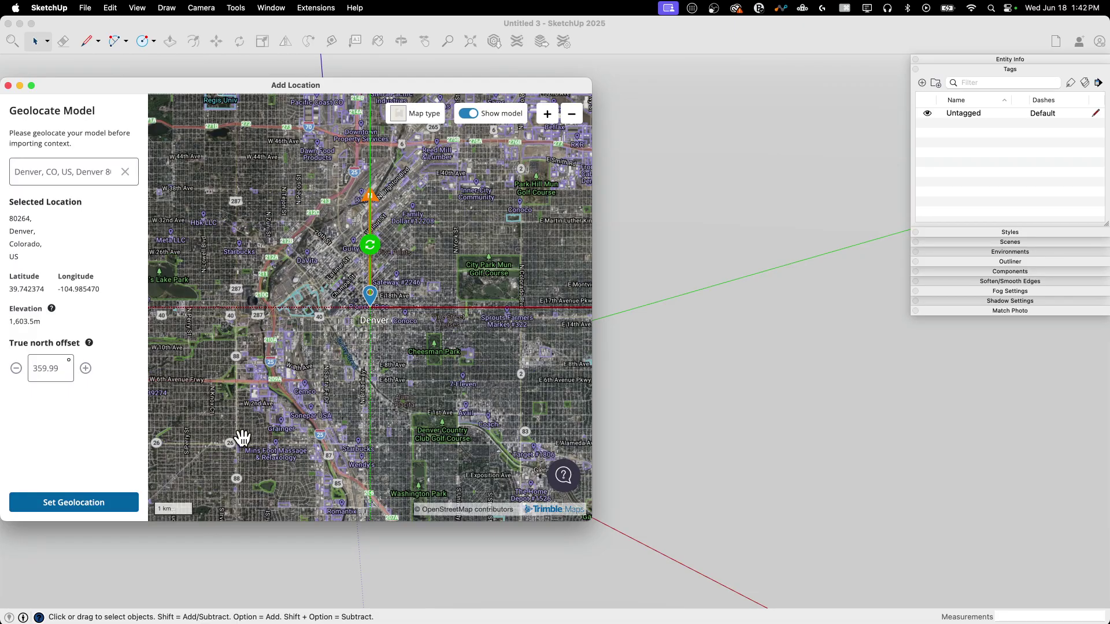
scroll(370, 318, up, 1)
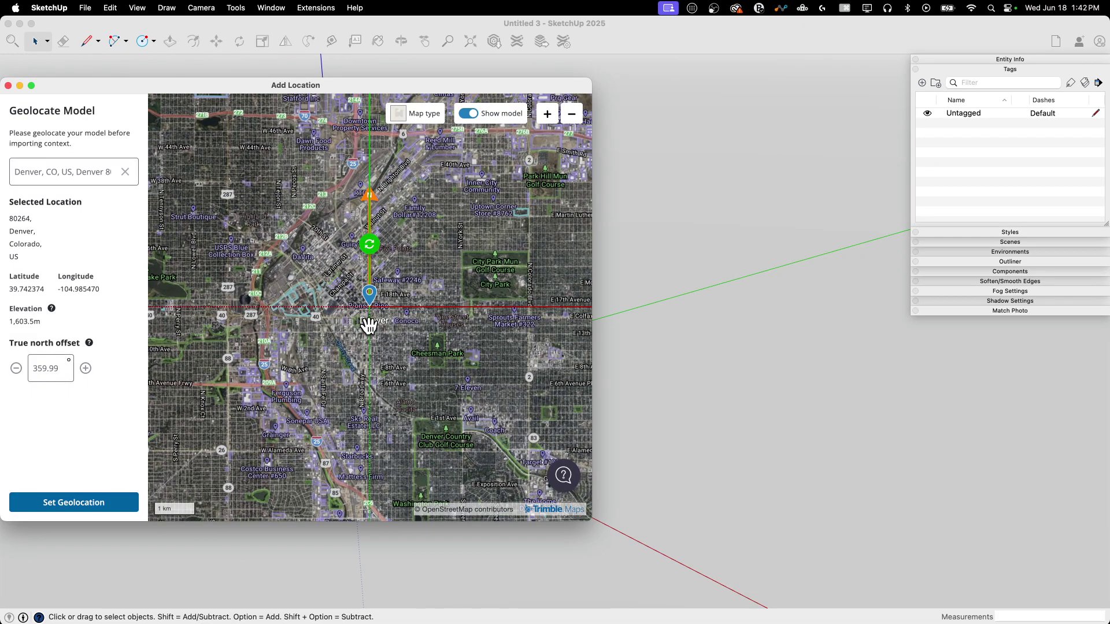
click(90, 504)
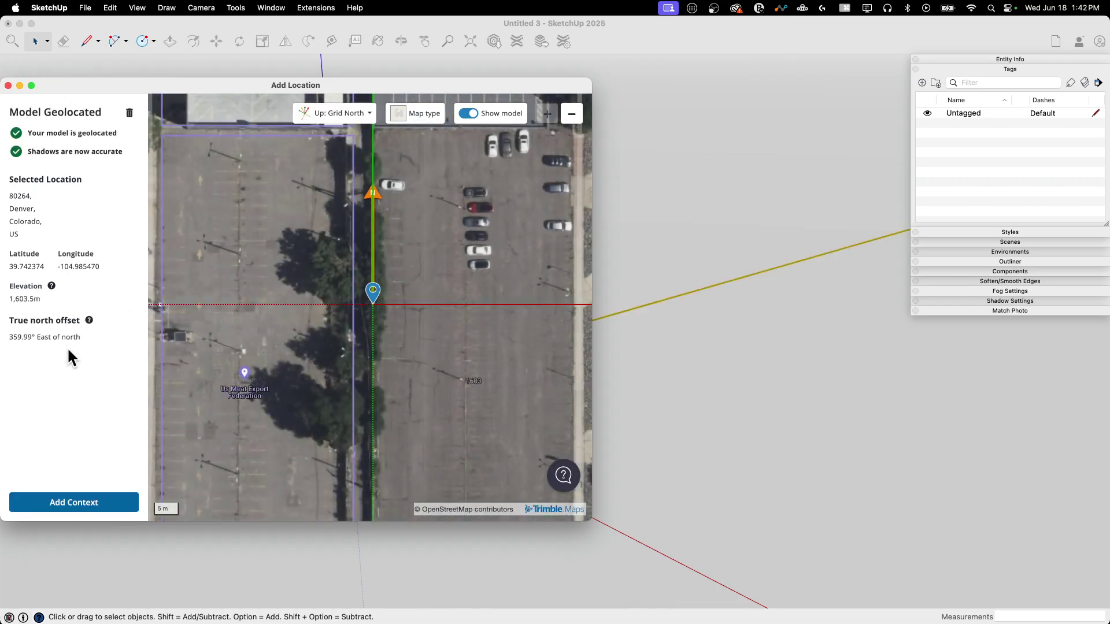
Proceed to site context and uncheck Elevated Site so only the flat site imports.
click(74, 502)
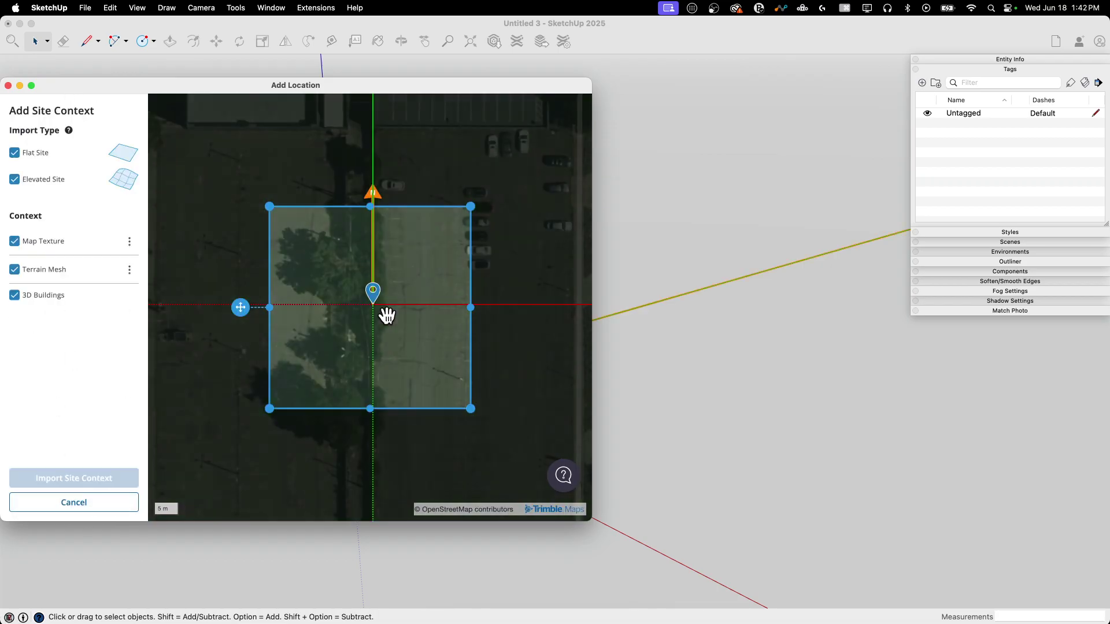
scroll(387, 307, down, 3)
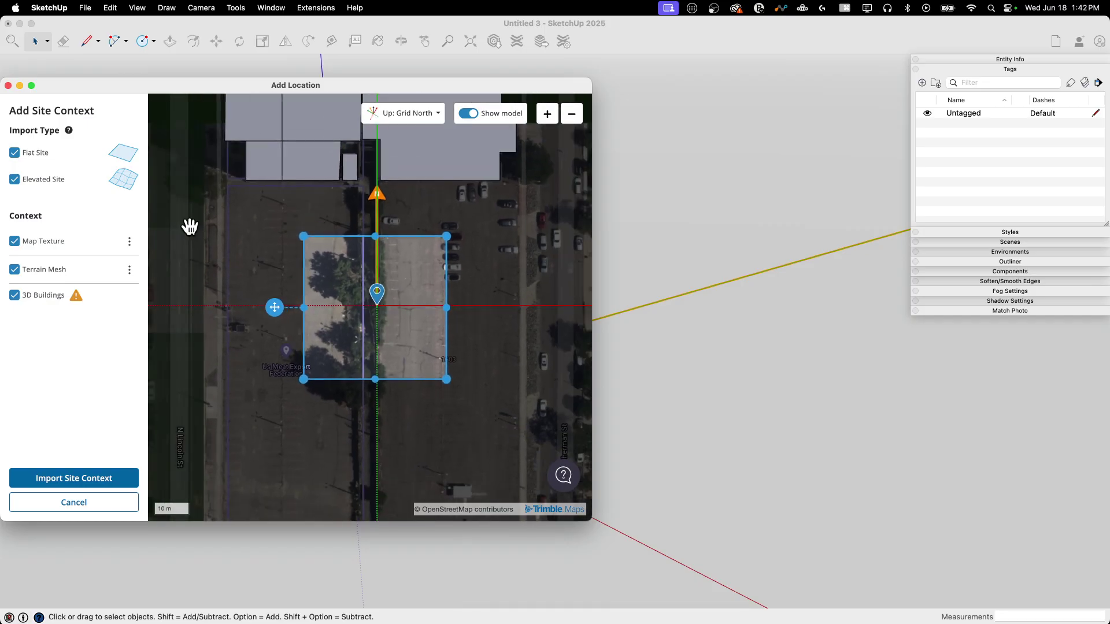
click(15, 179)
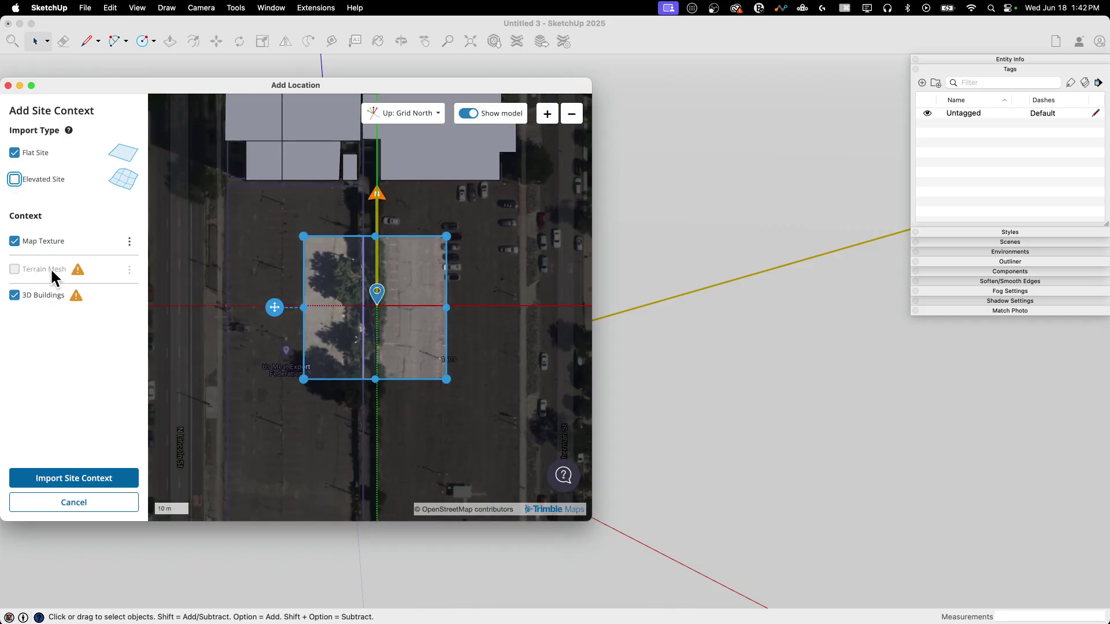
Enlarge the import rectangle over downtown Denver and the park, then import the site context.
scroll(349, 307, down, 8)
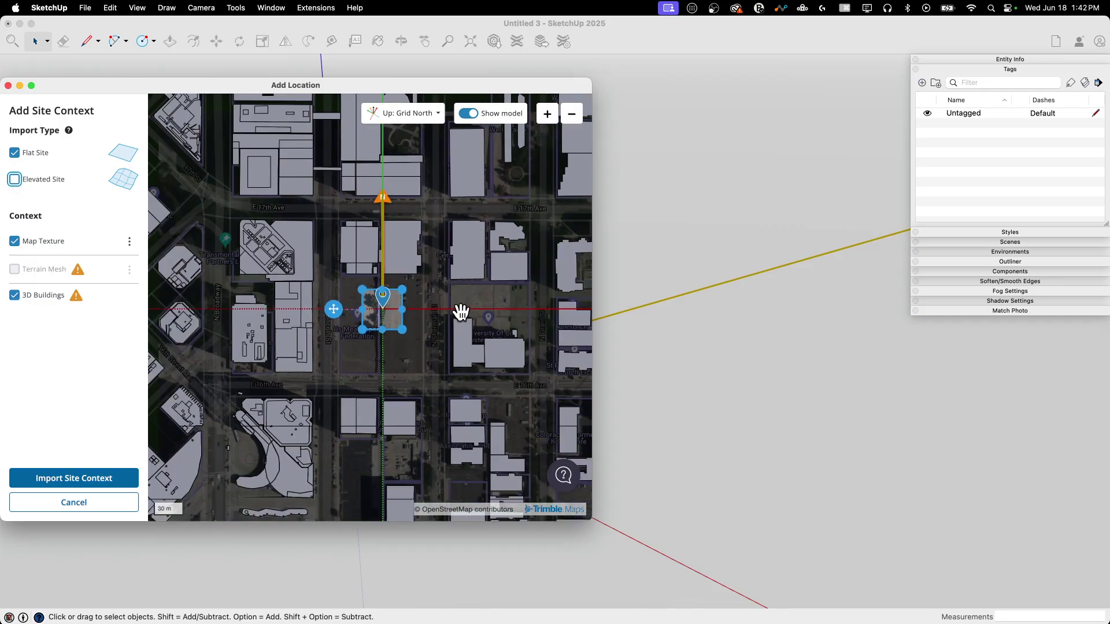
scroll(461, 312, down, 4)
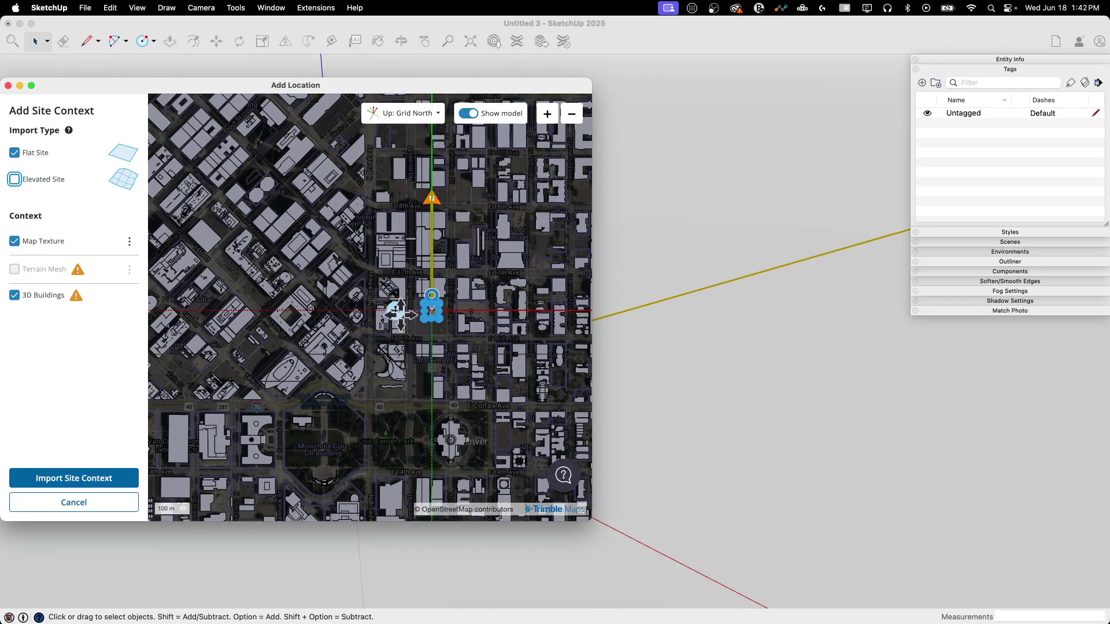
scroll(480, 315, down, 2)
drag(430, 322, 269, 465)
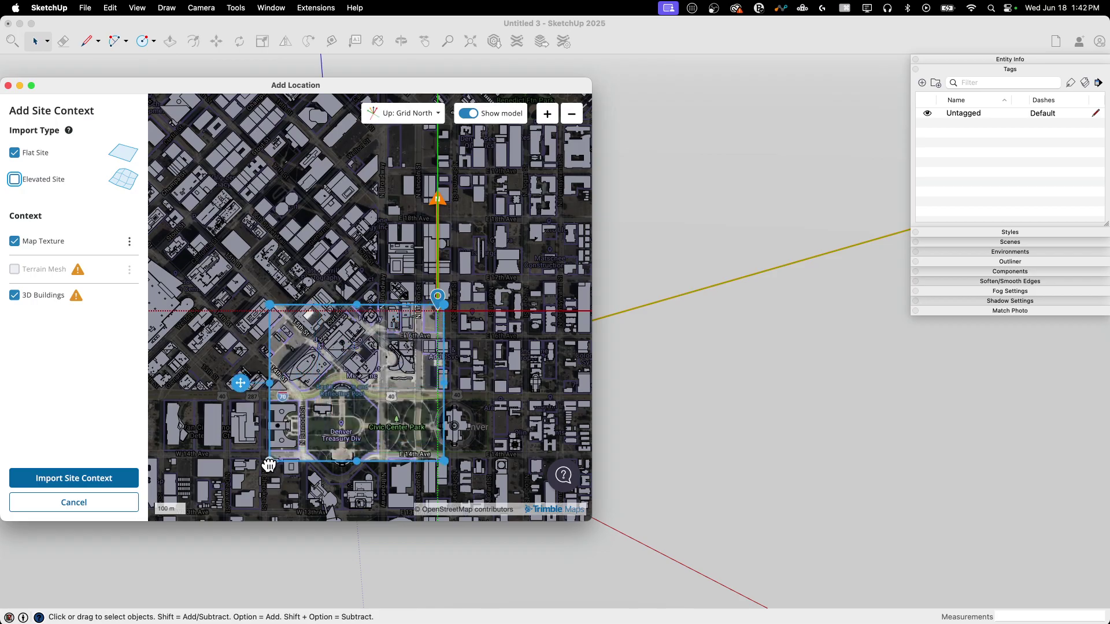
drag(441, 302, 516, 256)
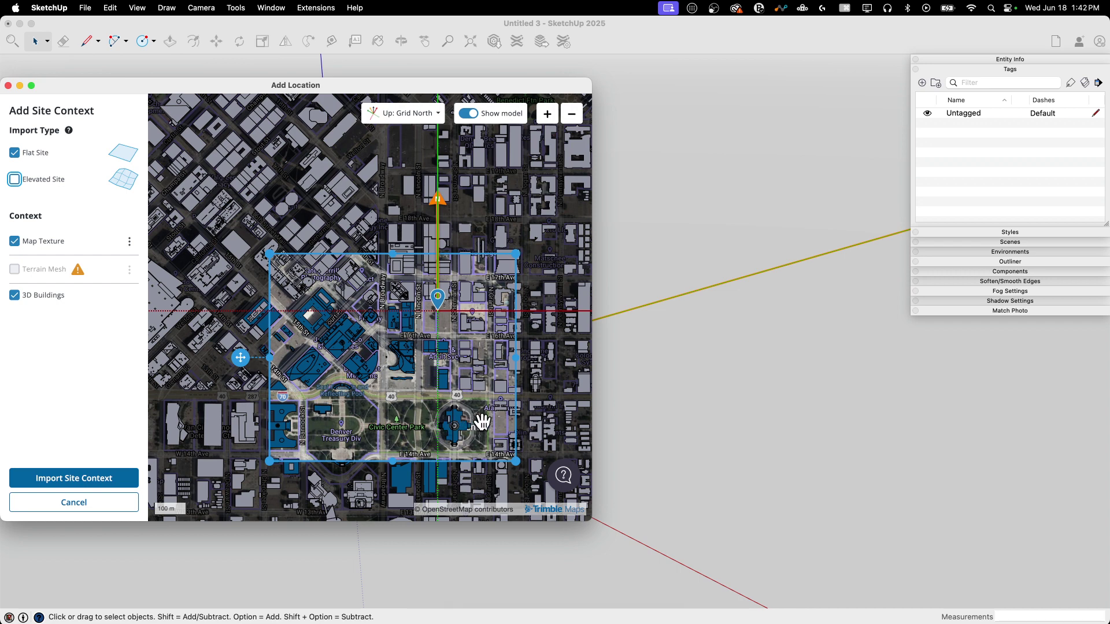
click(98, 483)
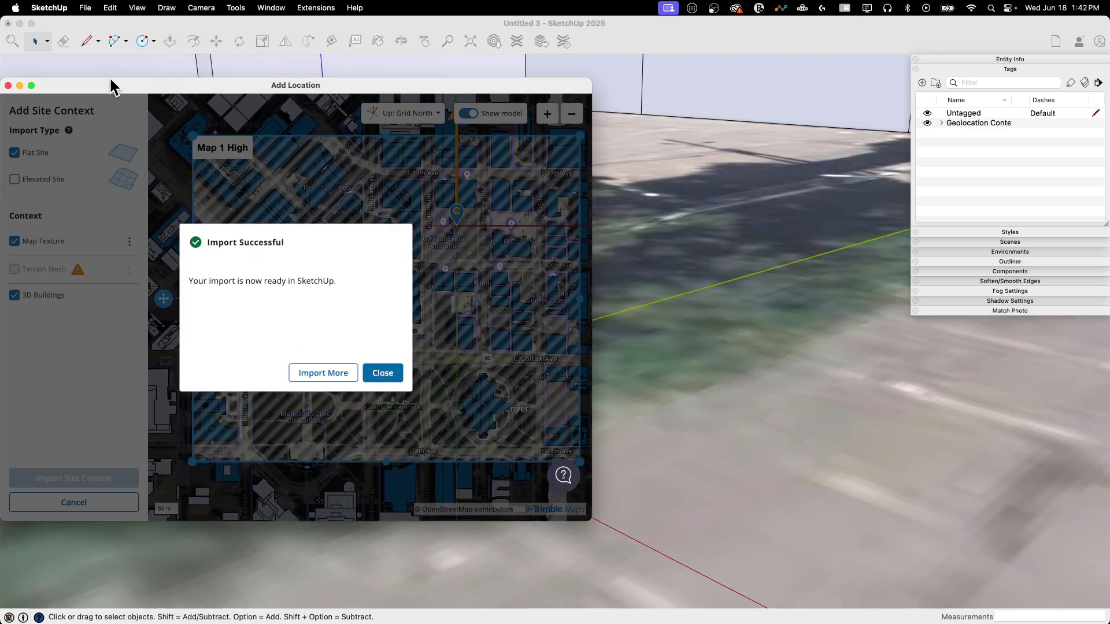
click(9, 85)
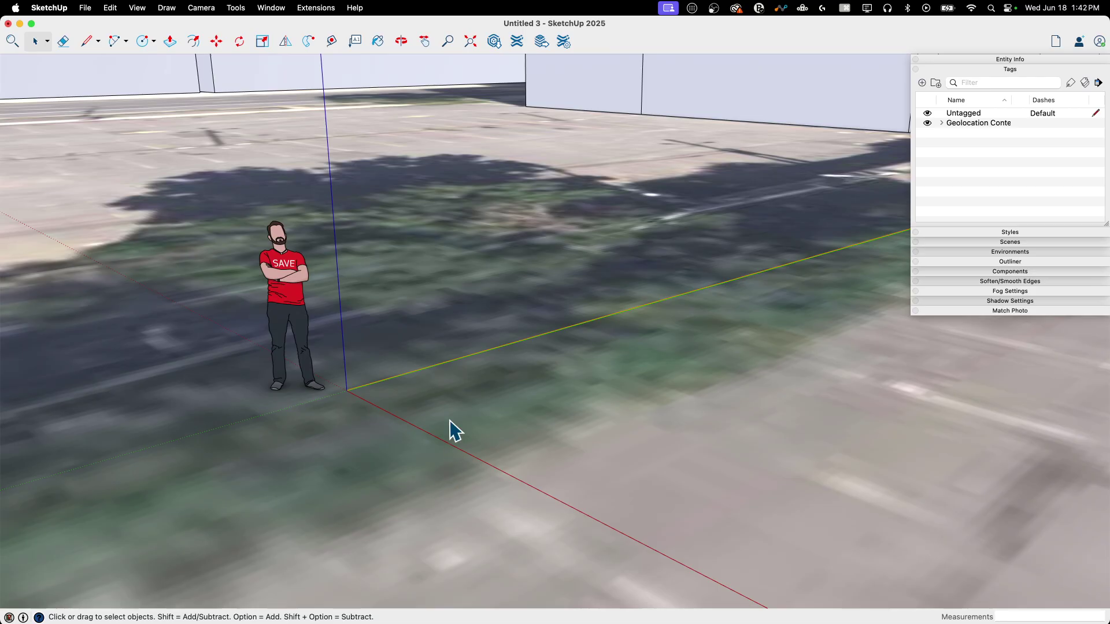
scroll(450, 420, down, 10)
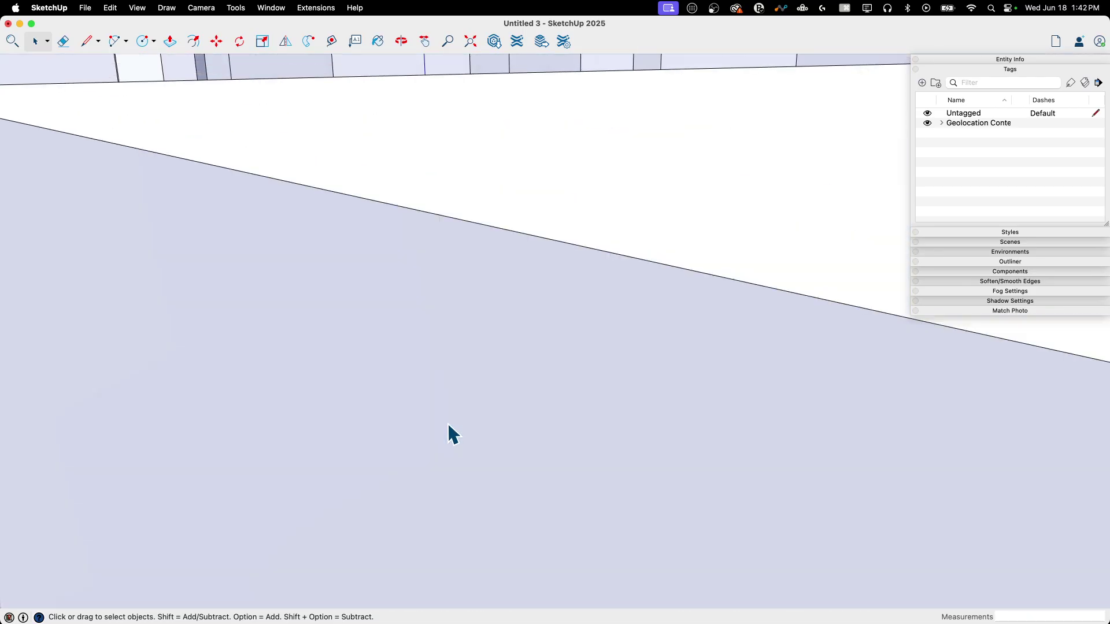
scroll(447, 422, down, 10)
middle_drag(447, 438, 425, 481)
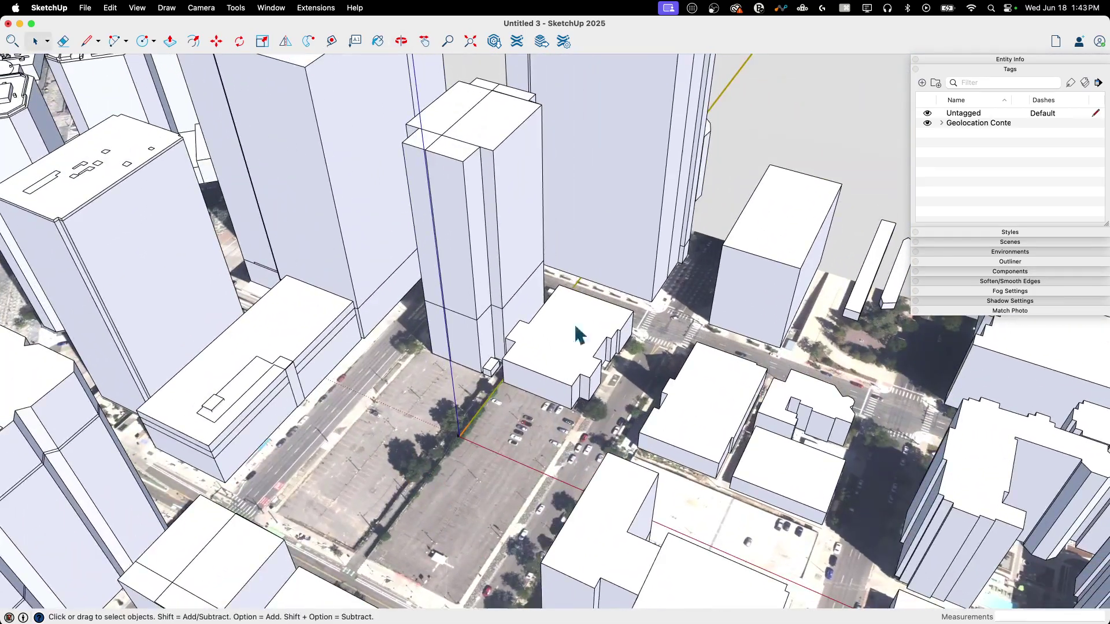
scroll(579, 271, down, 8)
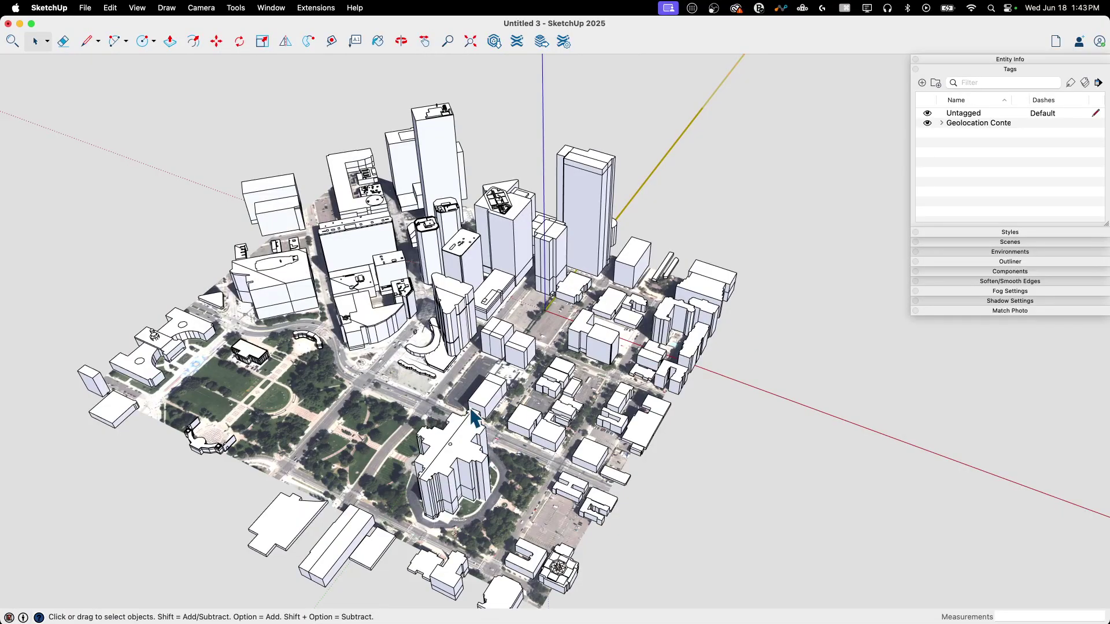
middle_drag(473, 416, 526, 174)
scroll(491, 282, up, 5)
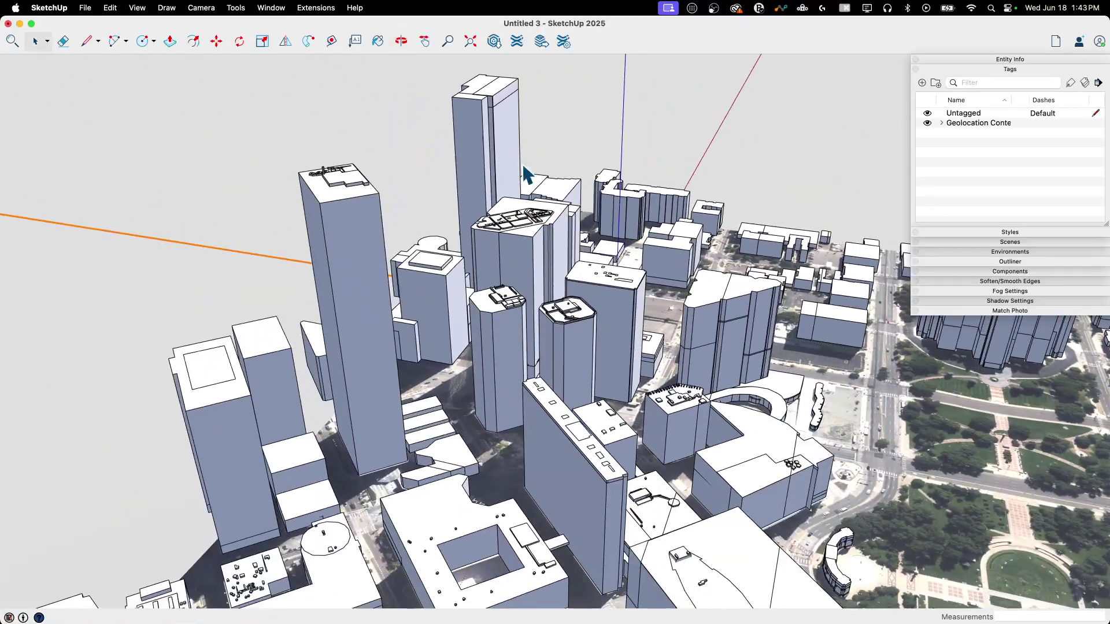
scroll(526, 174, down, 2)
middle_drag(488, 210, 401, 188)
scroll(375, 237, up, 3)
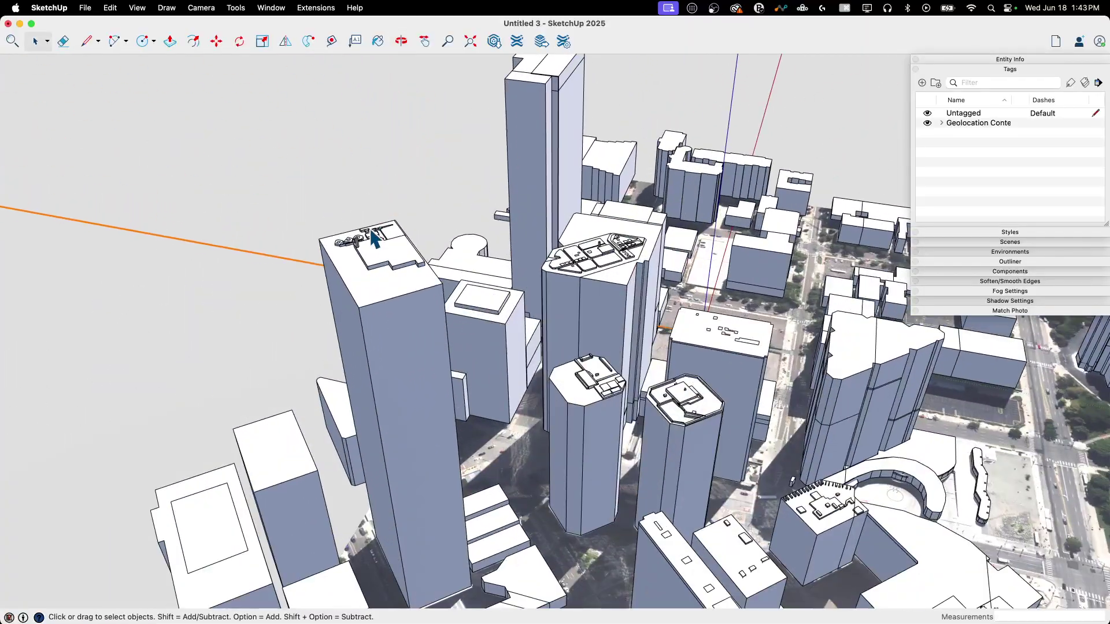
scroll(375, 237, up, 3)
scroll(245, 223, down, 4)
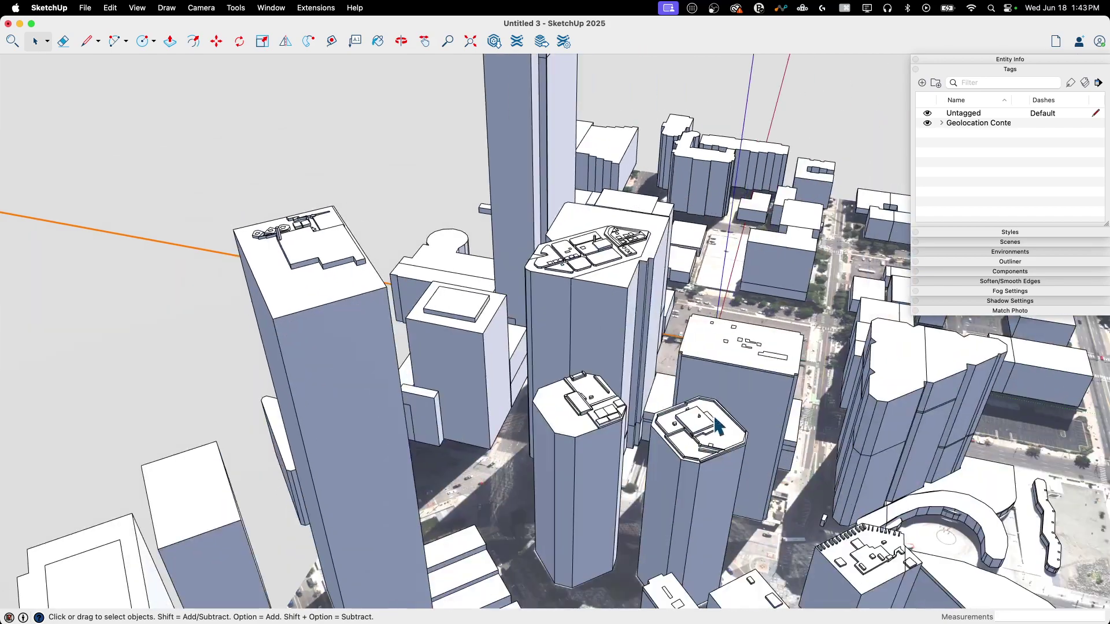
middle_drag(798, 436, 446, 302)
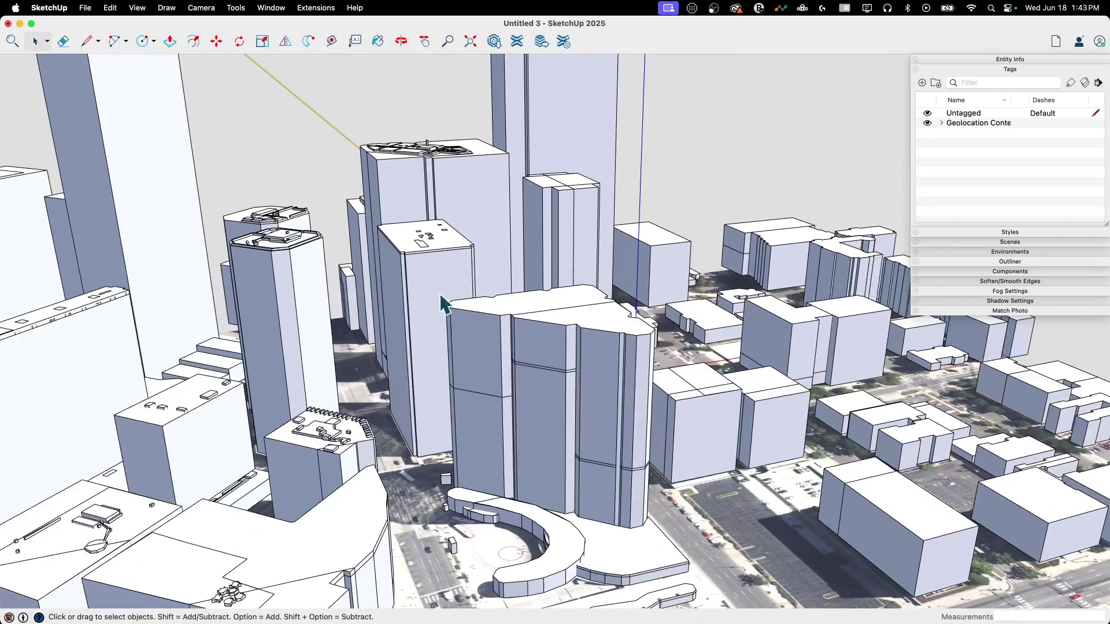
scroll(327, 231, down, 2)
middle_drag(751, 362, 467, 490)
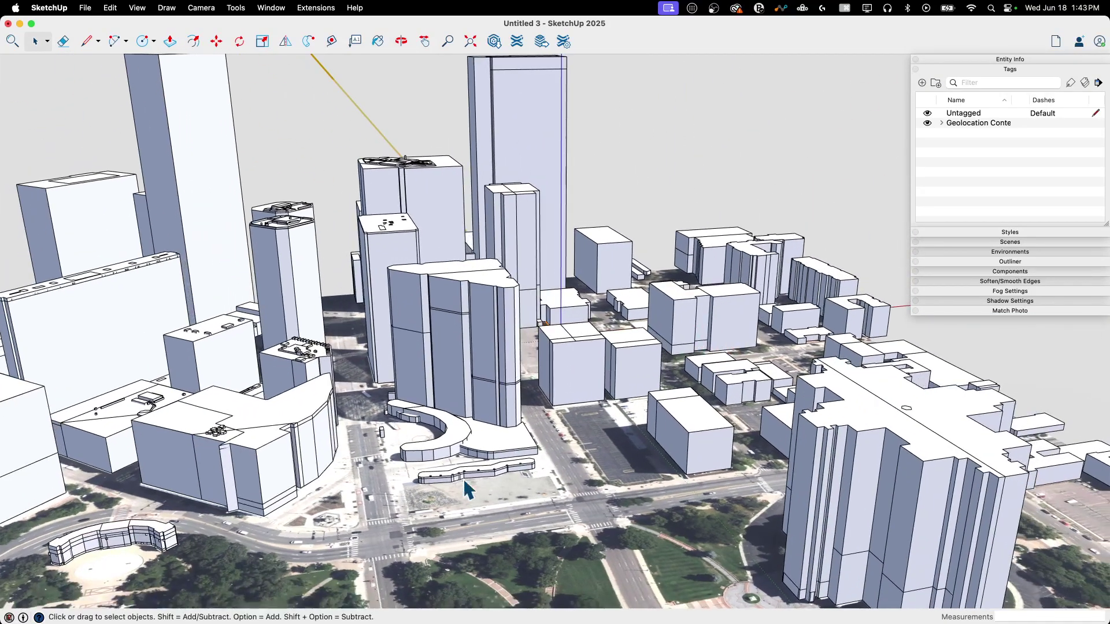
scroll(473, 448, up, 5)
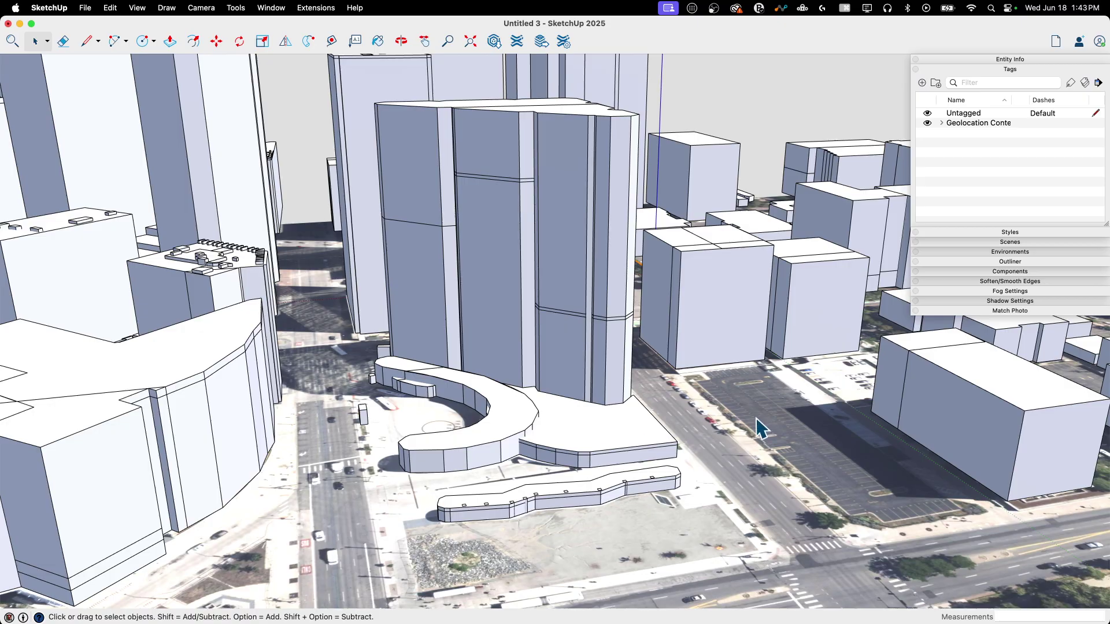
middle_drag(756, 417, 626, 317)
scroll(563, 274, down, 2)
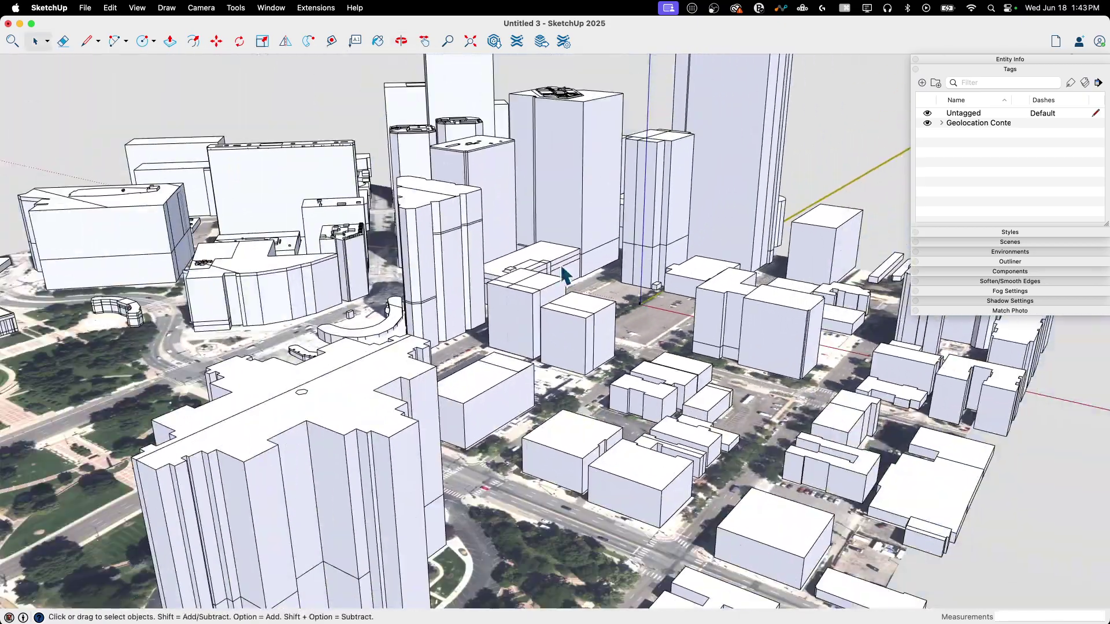
middle_drag(564, 275, 716, 218)
Orbit around the Denver city model to a low side angle.
scroll(716, 218, down, 2)
middle_drag(526, 266, 688, 249)
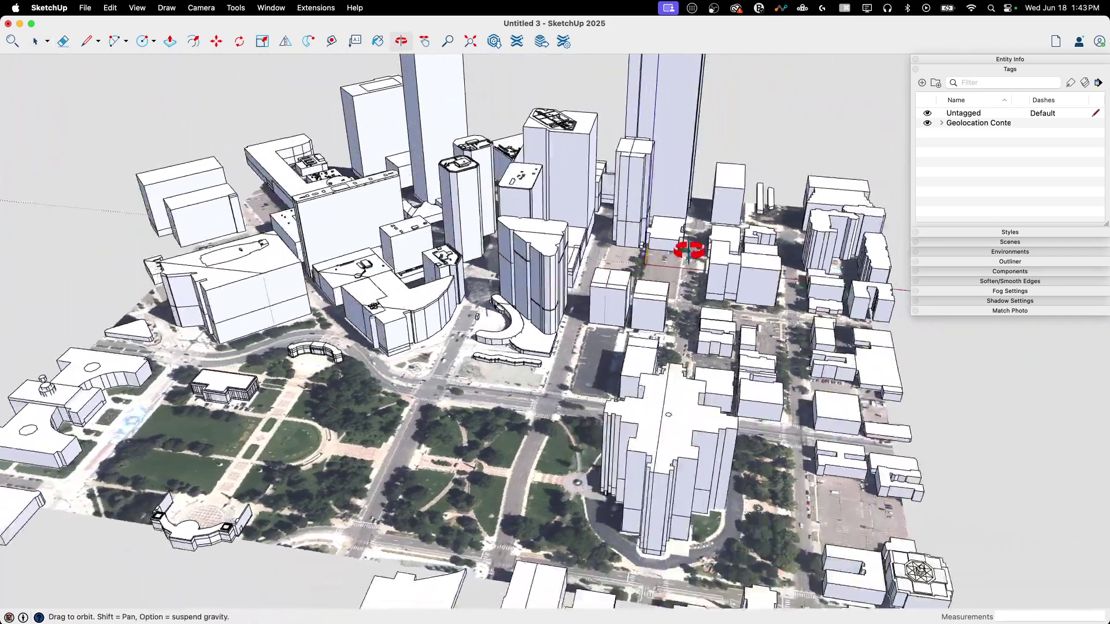
drag(689, 249, 713, 278)
key(space)
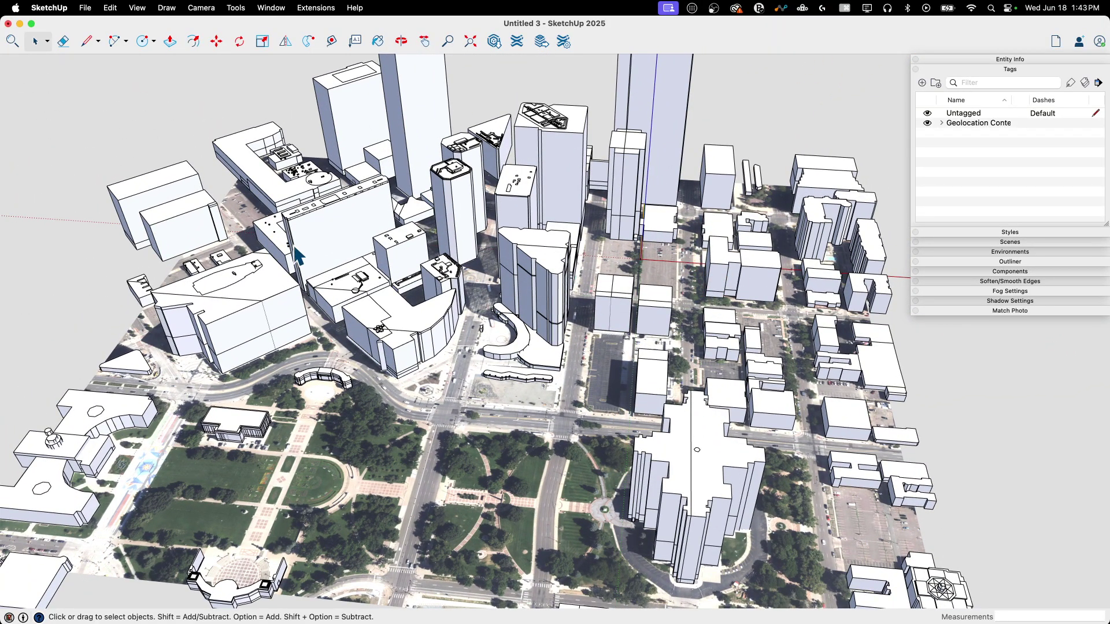
key(o)
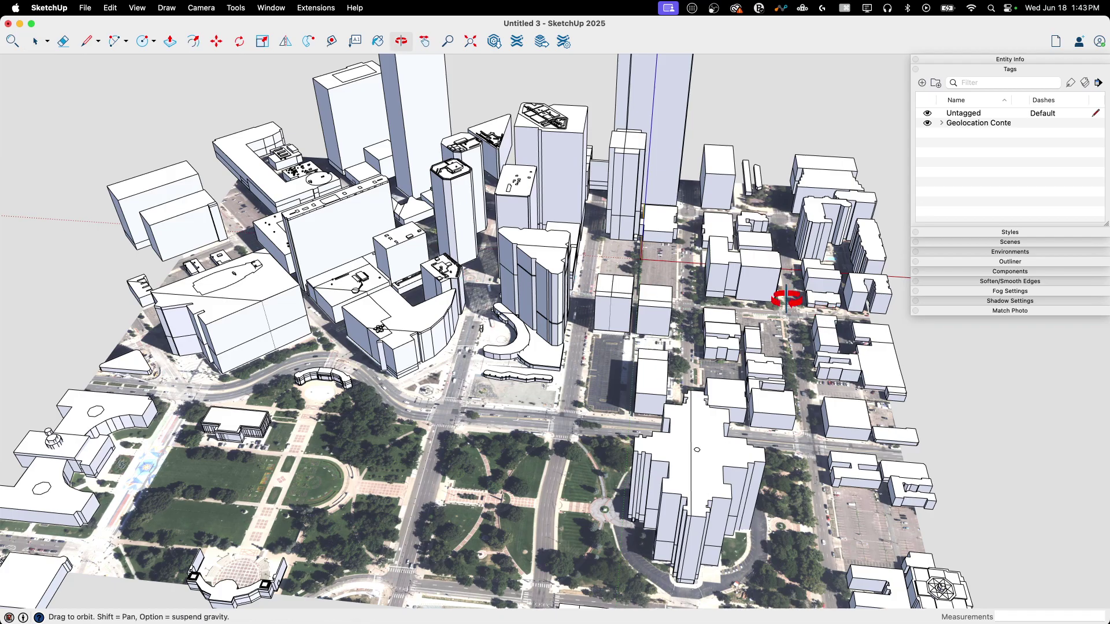
drag(785, 293, 645, 285)
key(space)
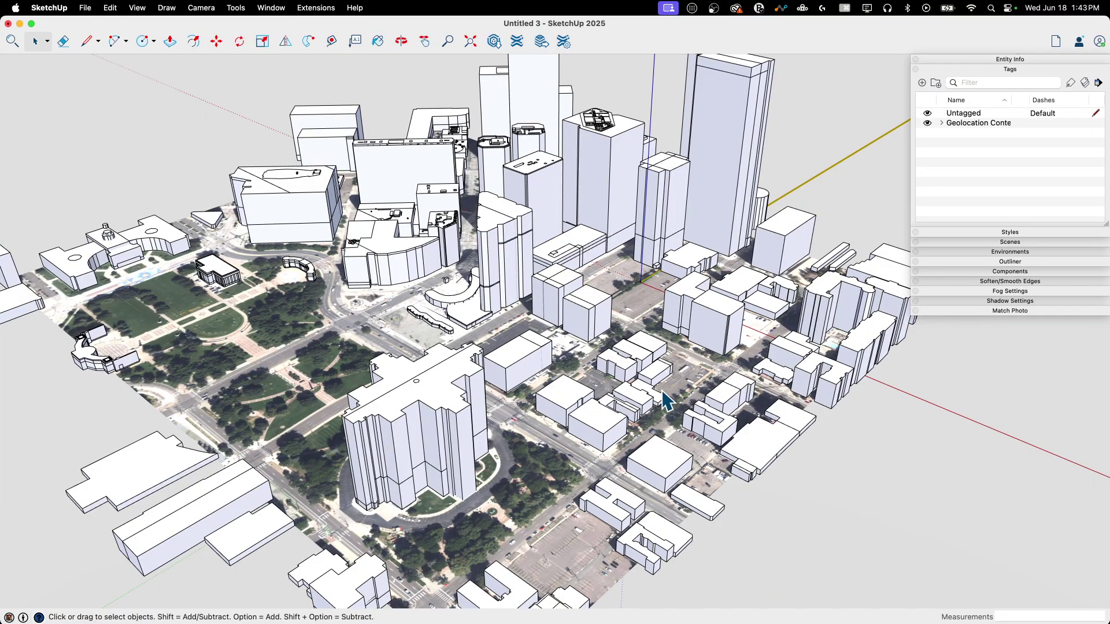
Orbit and zoom so the park sits in the foreground beside the downtown towers.
middle_drag(666, 400, 480, 305)
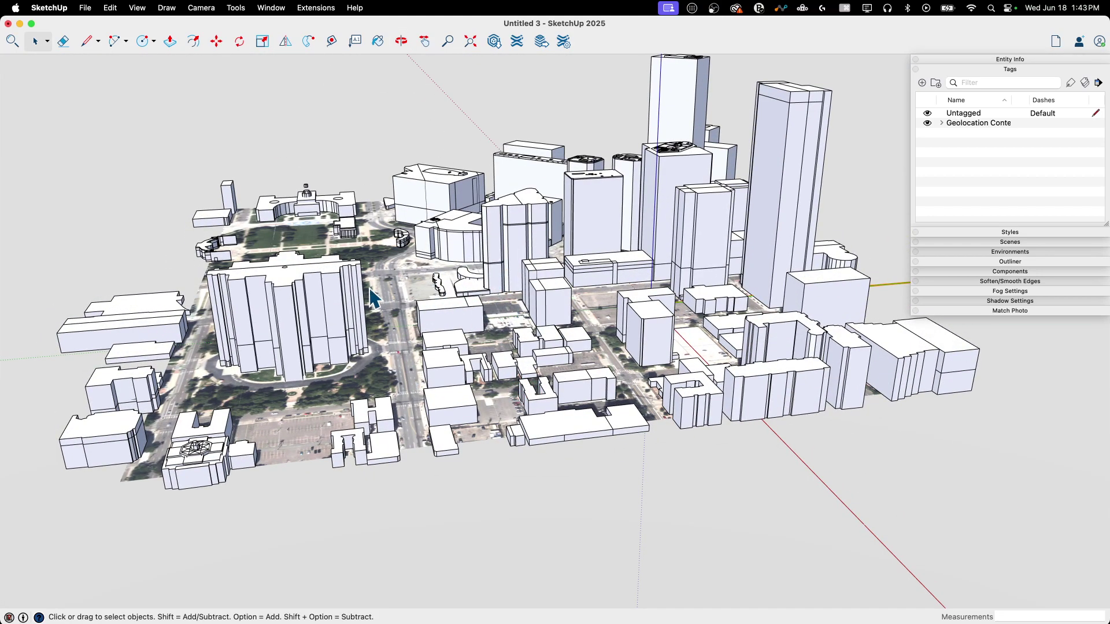
middle_drag(457, 288, 492, 391)
scroll(492, 390, down, 5)
scroll(626, 217, up, 8)
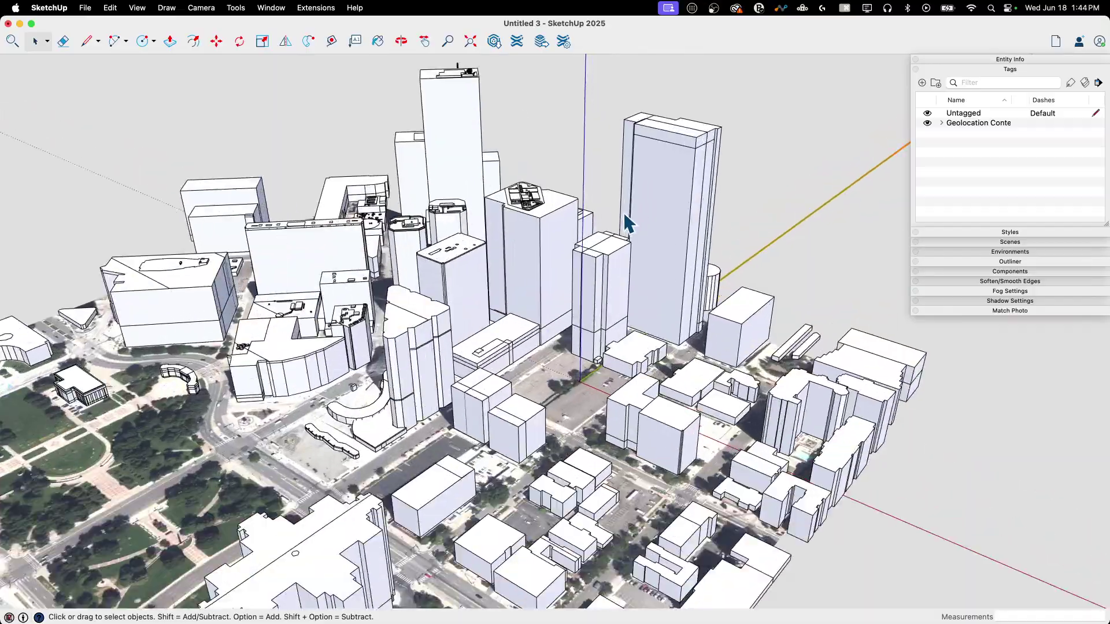
middle_drag(627, 218, 613, 379)
scroll(439, 220, down, 10)
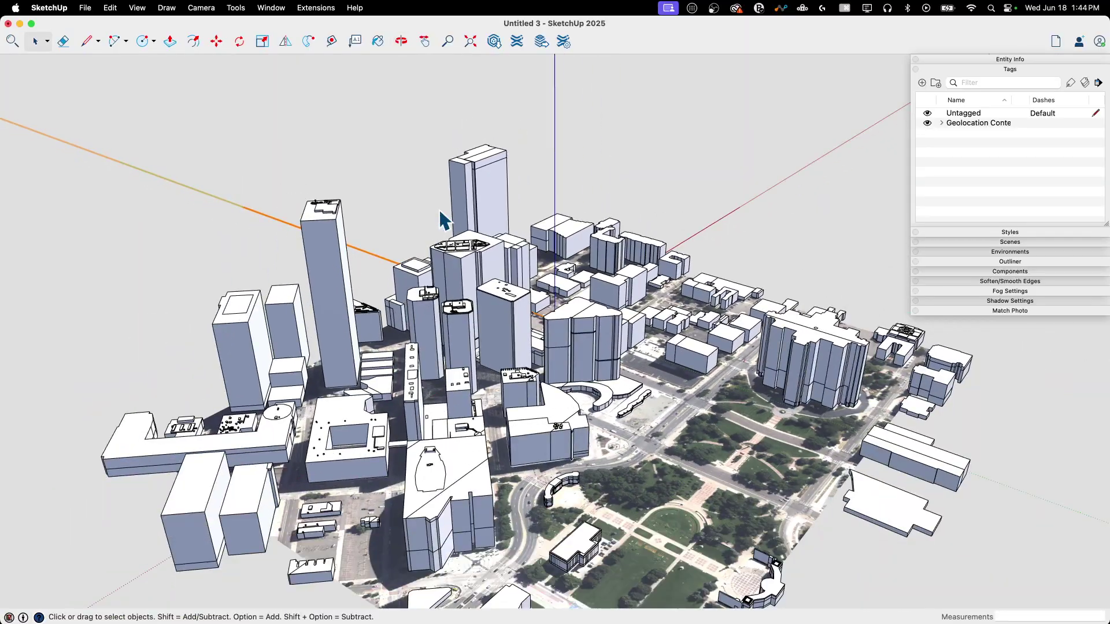
scroll(589, 436, down, 2)
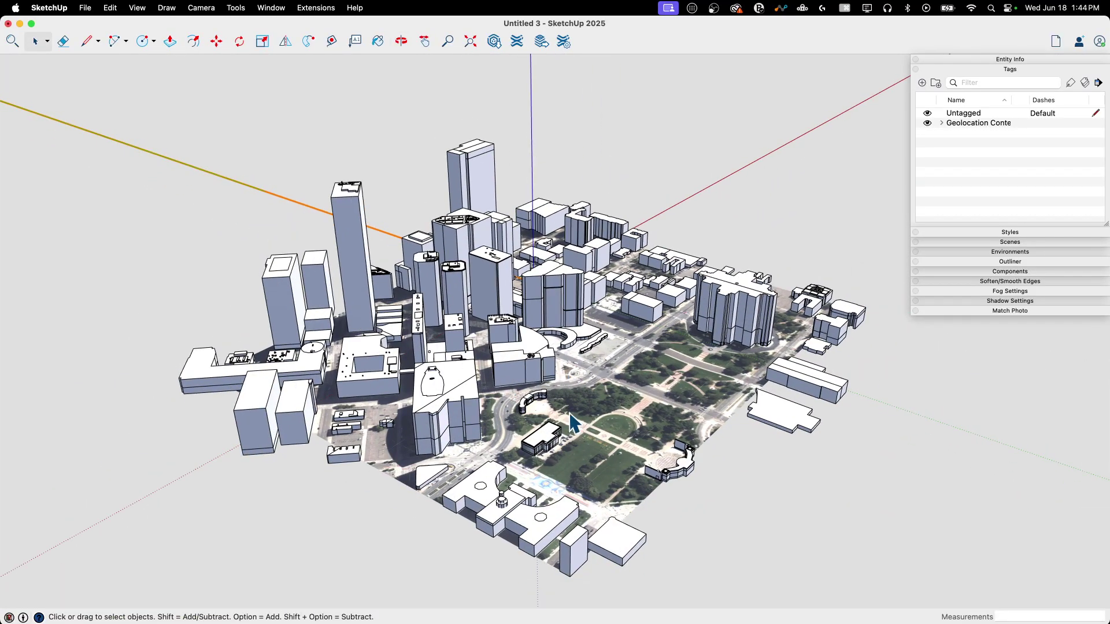
click(981, 70)
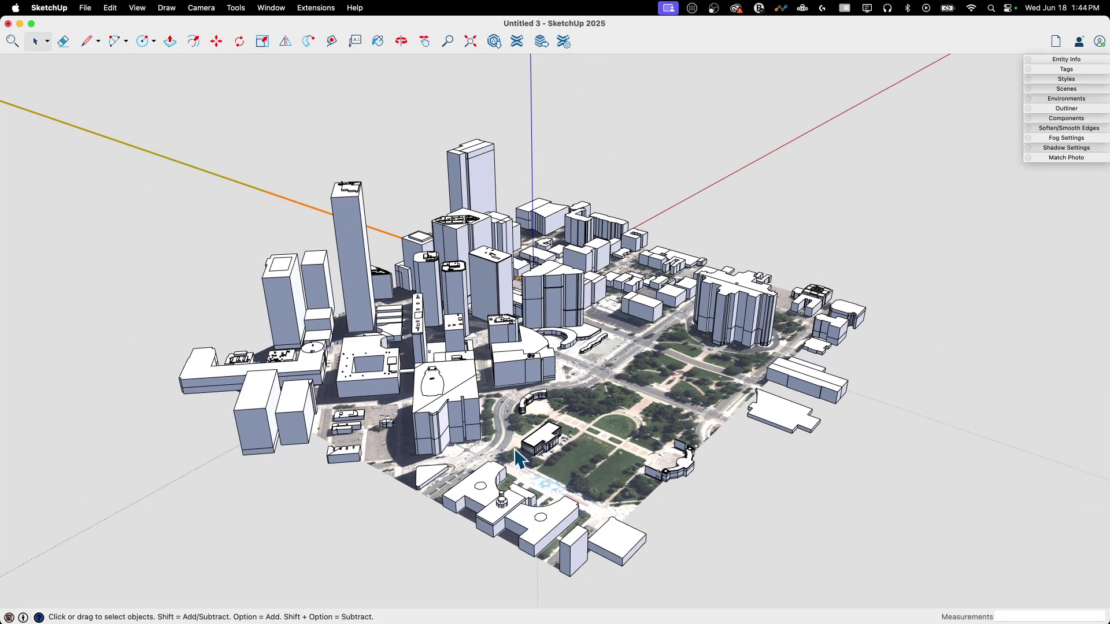
scroll(515, 450, up, 1)
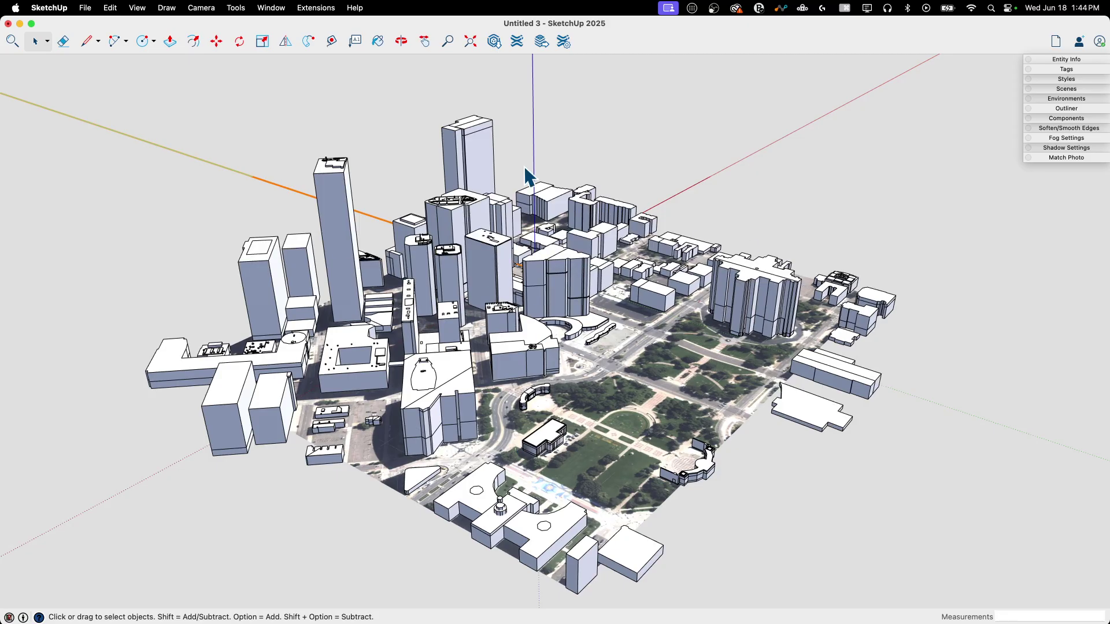